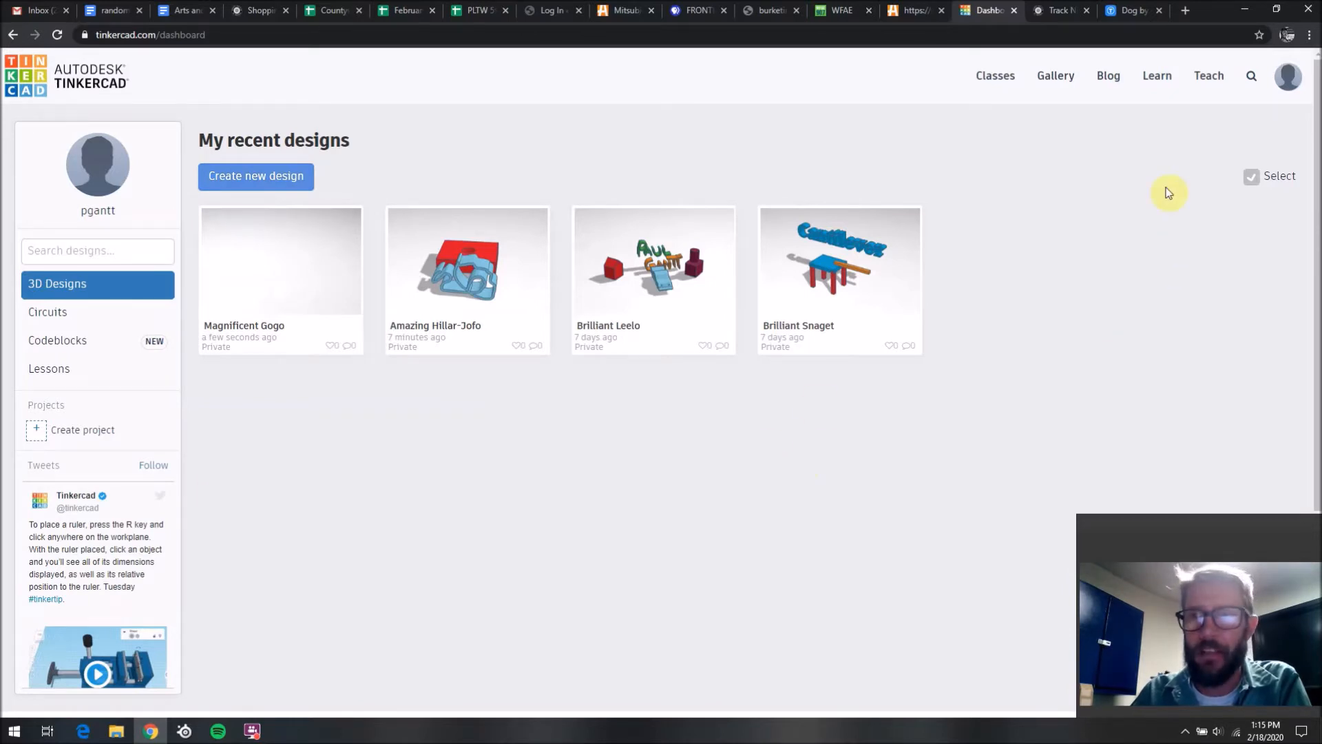
Step: Open the Learn section and browse the full collection of 3D starters
{"action": "left_click", "coordinate": [1154, 81]}
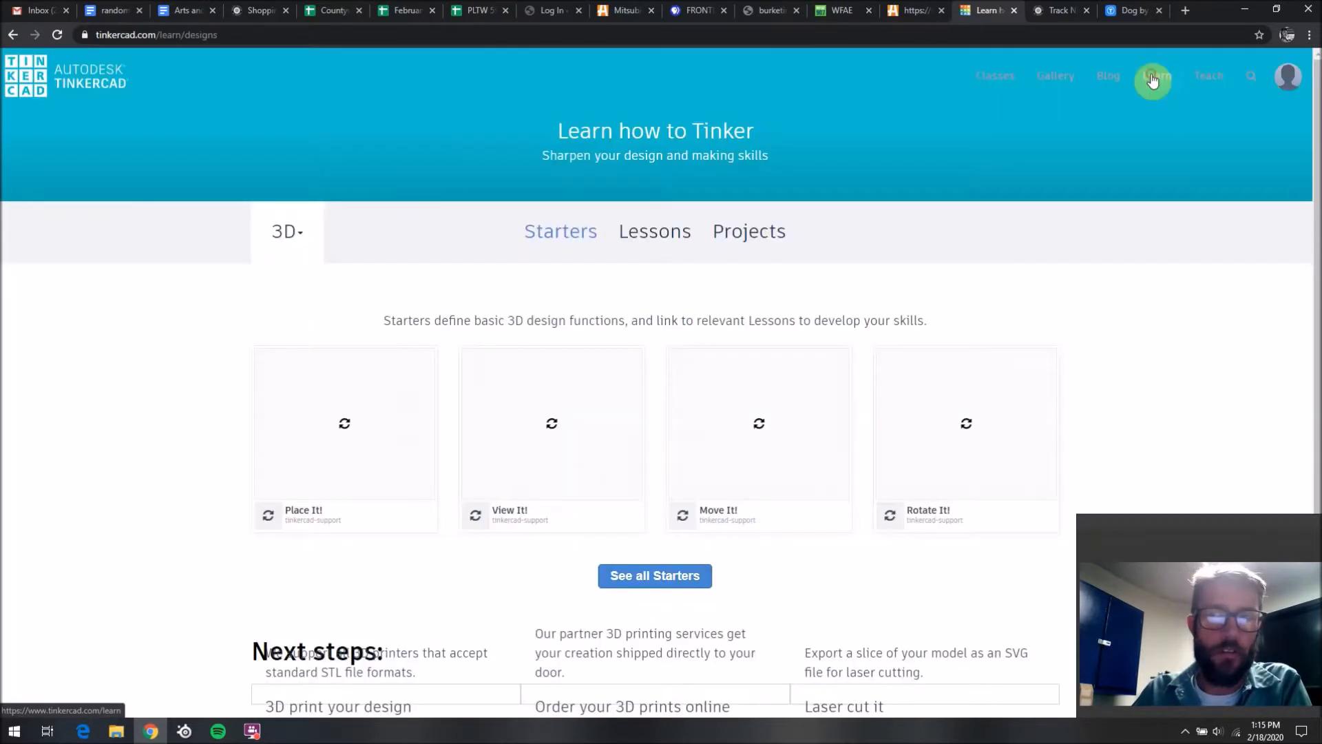
{"action": "left_click_drag", "start_coordinate": [1317, 185], "coordinate": [1303, 259]}
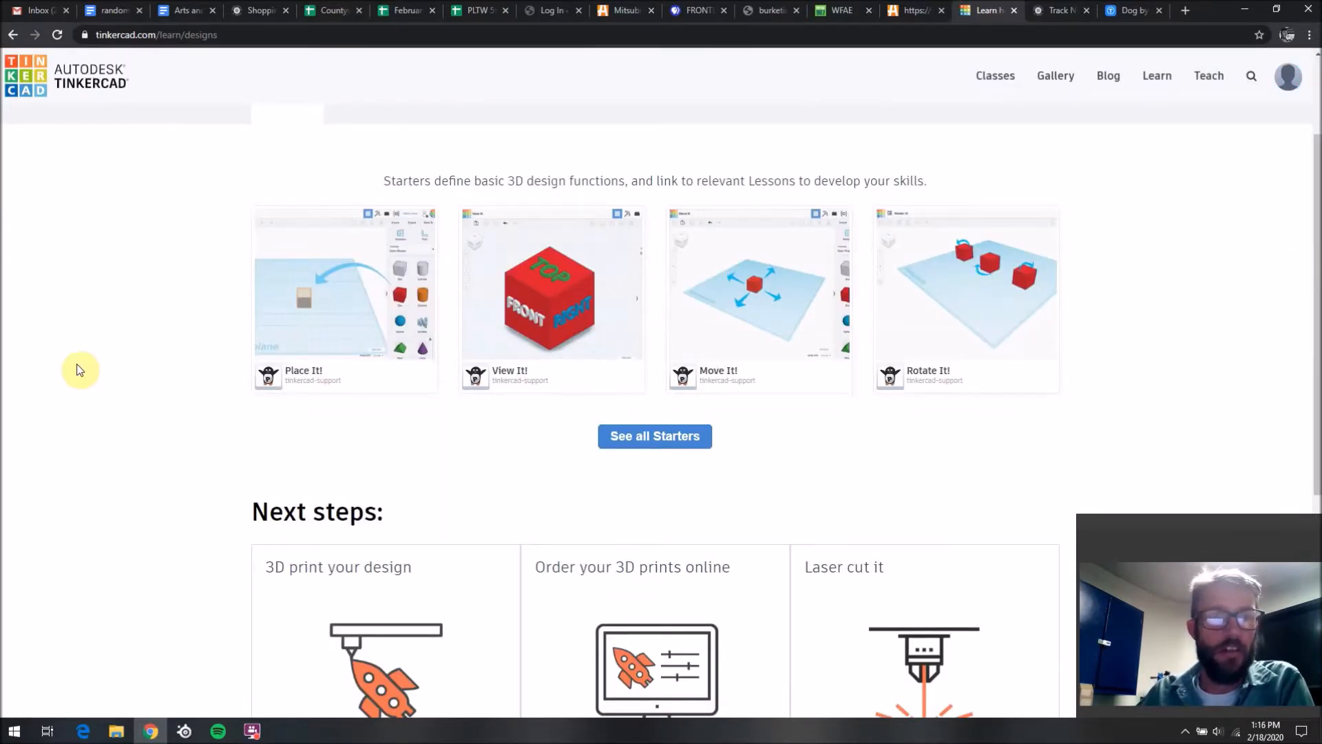
{"action": "left_click", "coordinate": [653, 451]}
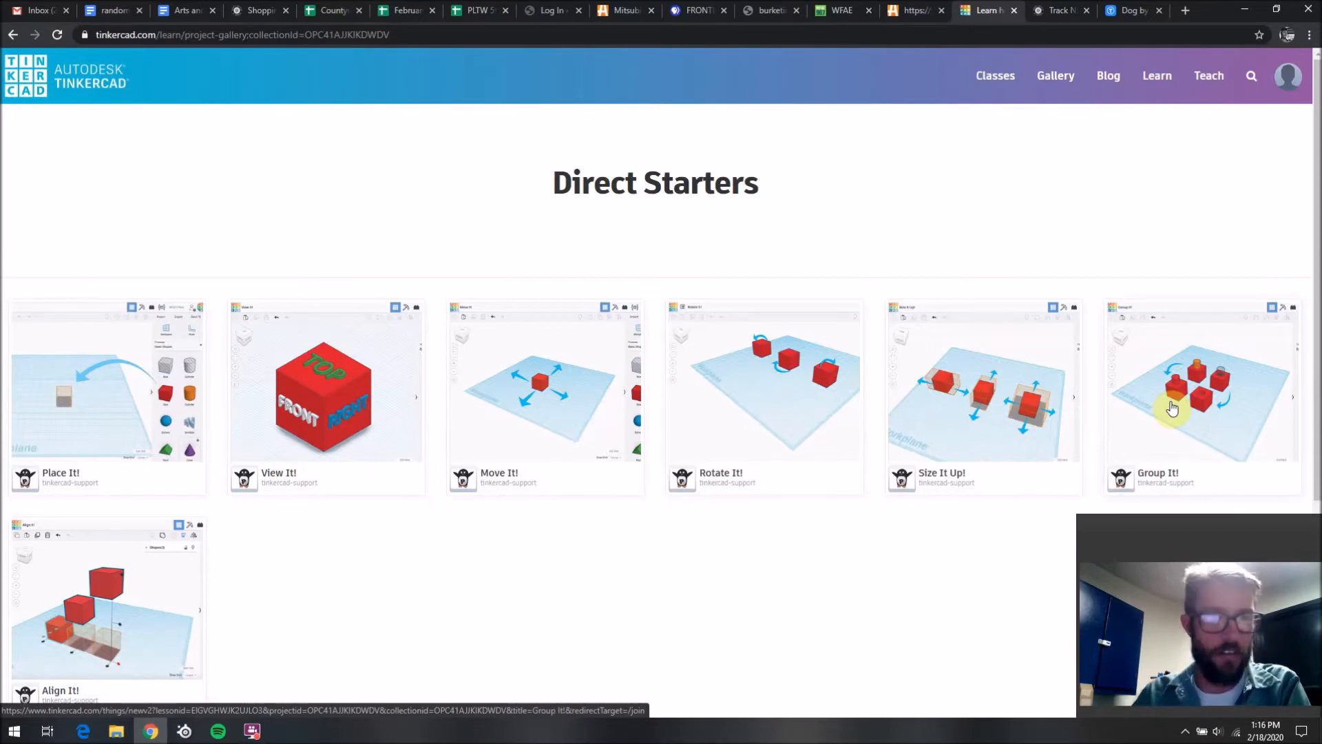
{"action": "scroll", "coordinate": [658, 293], "scroll_direction": "down", "scroll_amount": 2}
{"action": "scroll", "coordinate": [655, 349], "scroll_direction": "up", "scroll_amount": 1}
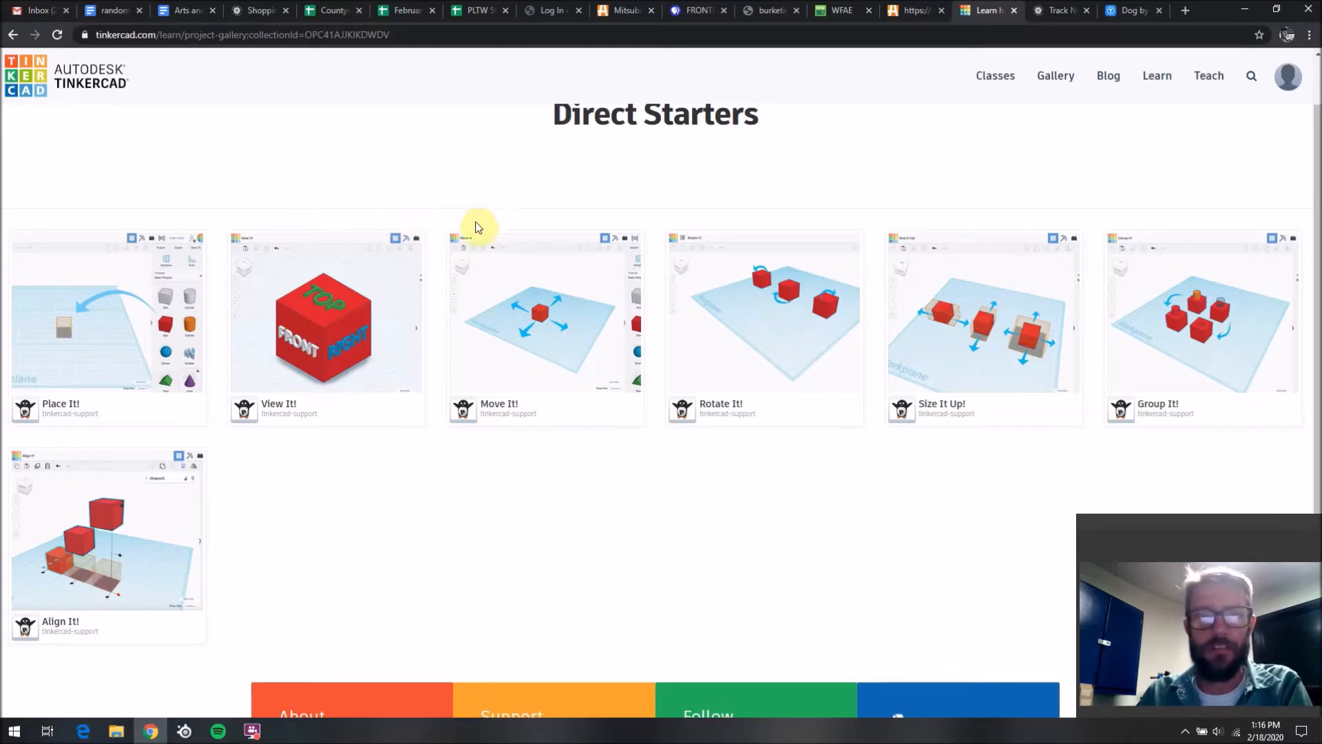
Step: Go back to look at the Lessons and Projects collections, and review the "Let's Learn Tinkercad!" project overview
{"action": "left_click", "coordinate": [14, 36]}
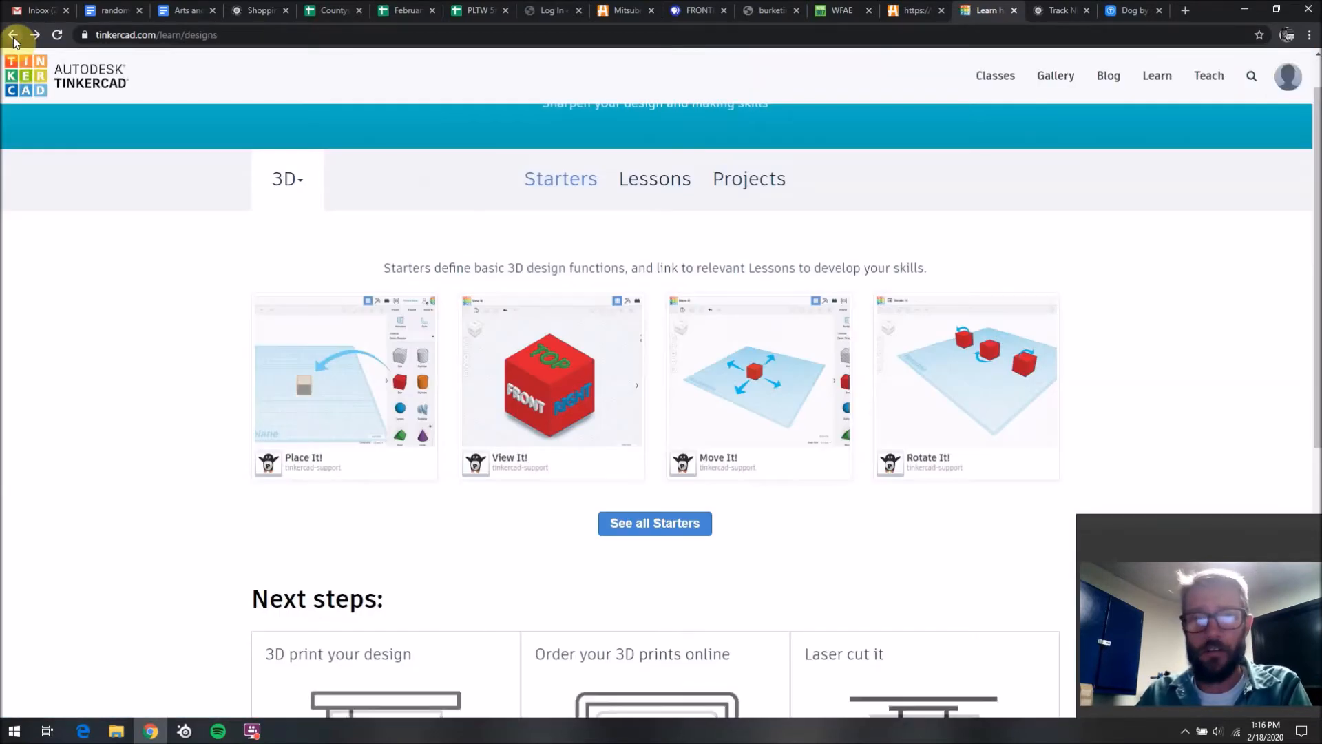
{"action": "left_click", "coordinate": [648, 185]}
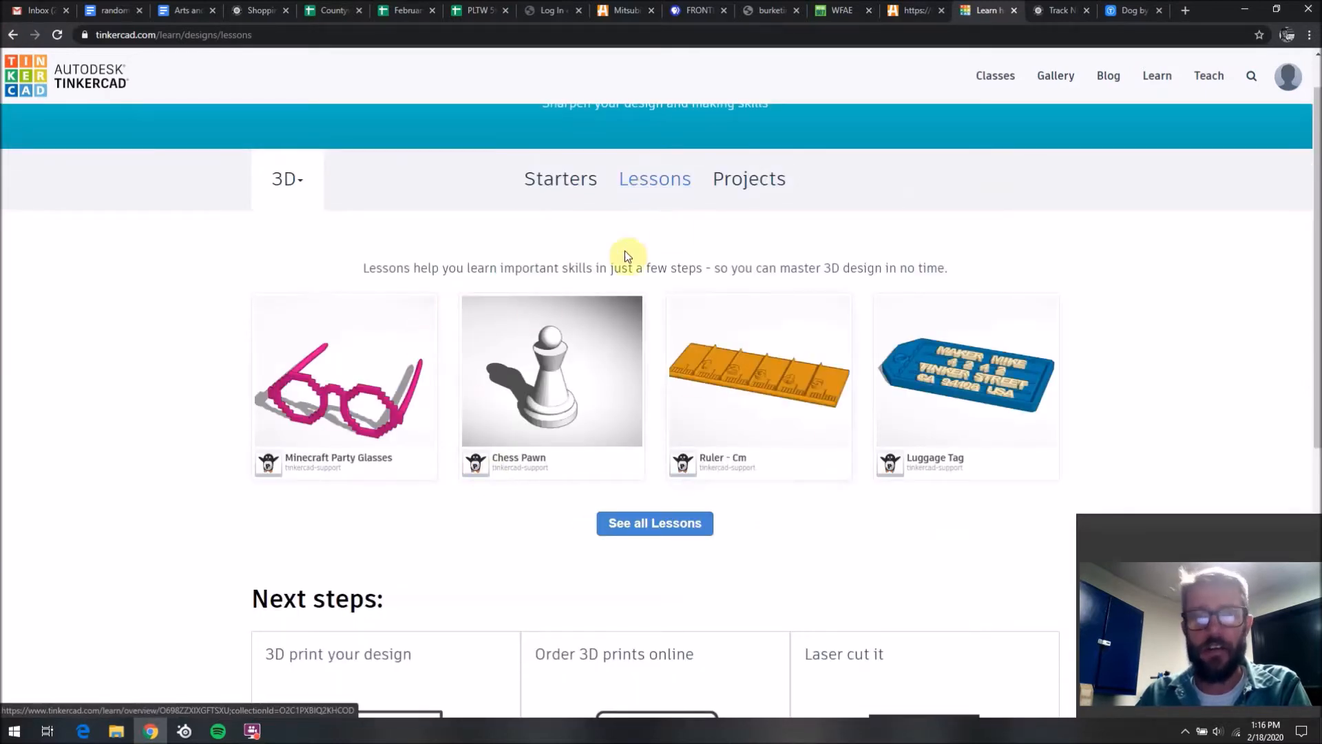
{"action": "left_click", "coordinate": [748, 182]}
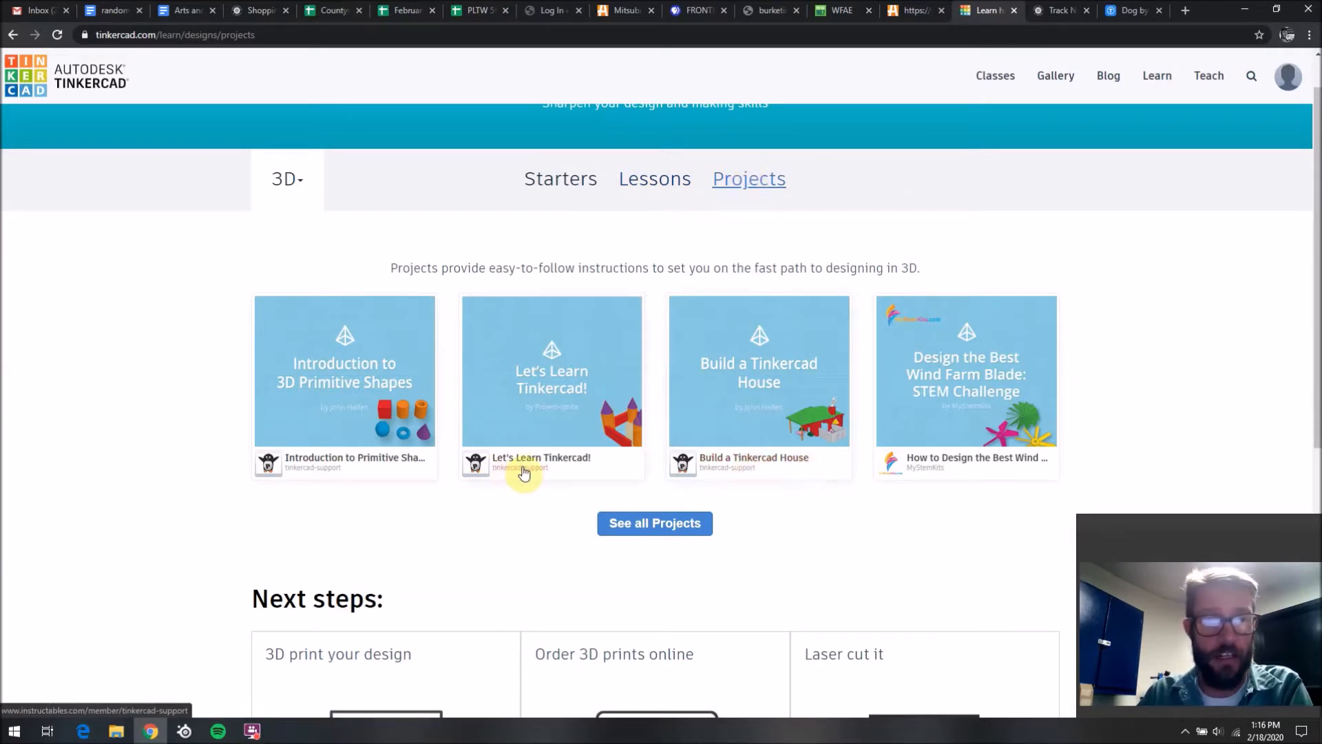
{"action": "left_click", "coordinate": [552, 469]}
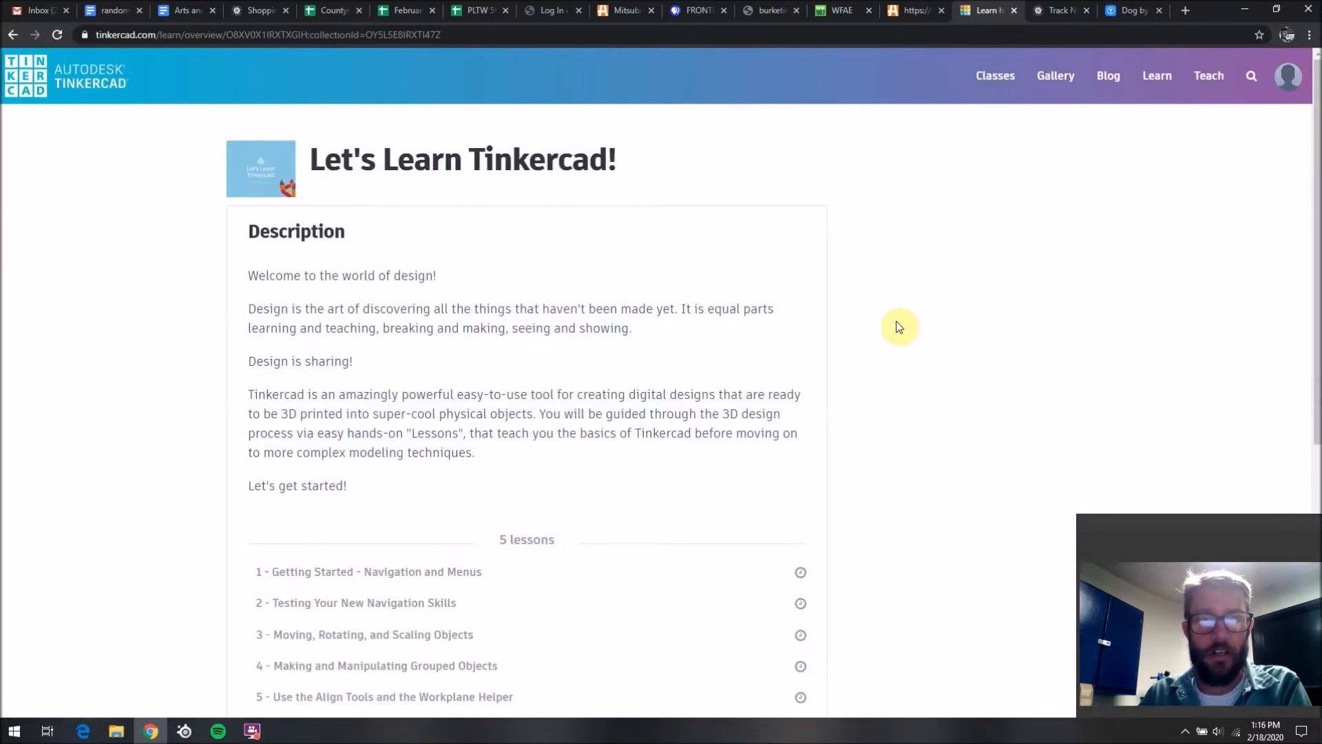
{"action": "scroll", "coordinate": [898, 327], "scroll_direction": "down", "scroll_amount": 4}
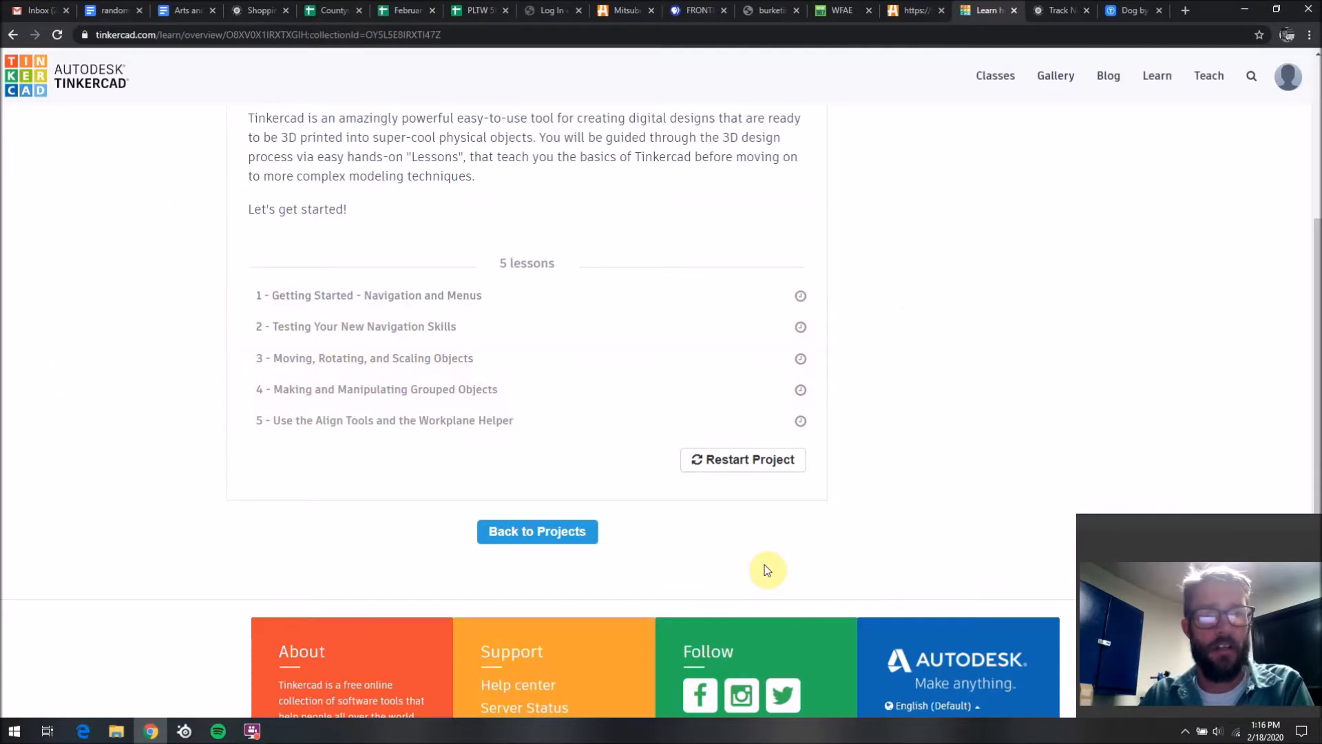
Step: Return to the dashboard and open the Magnificent Gogo design for editing
{"action": "left_click", "coordinate": [32, 84]}
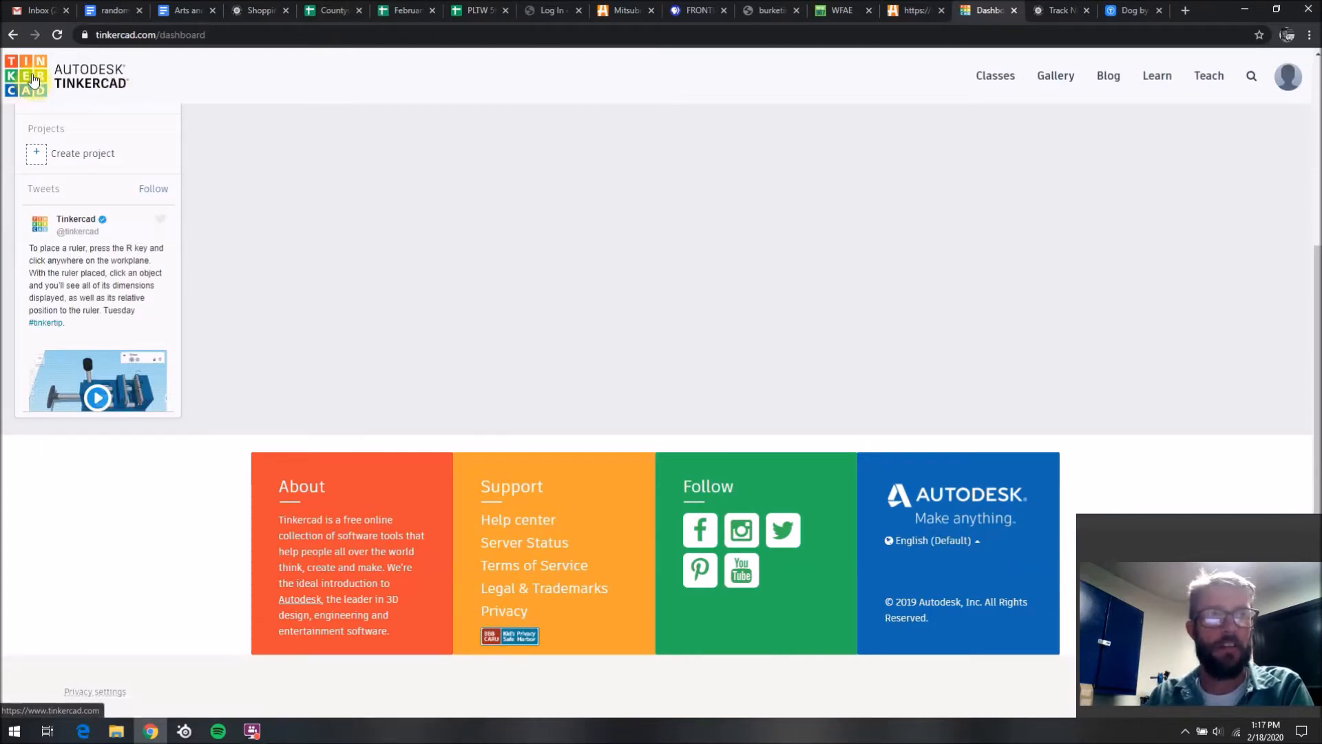
{"action": "scroll", "coordinate": [458, 223], "scroll_direction": "up", "scroll_amount": 4}
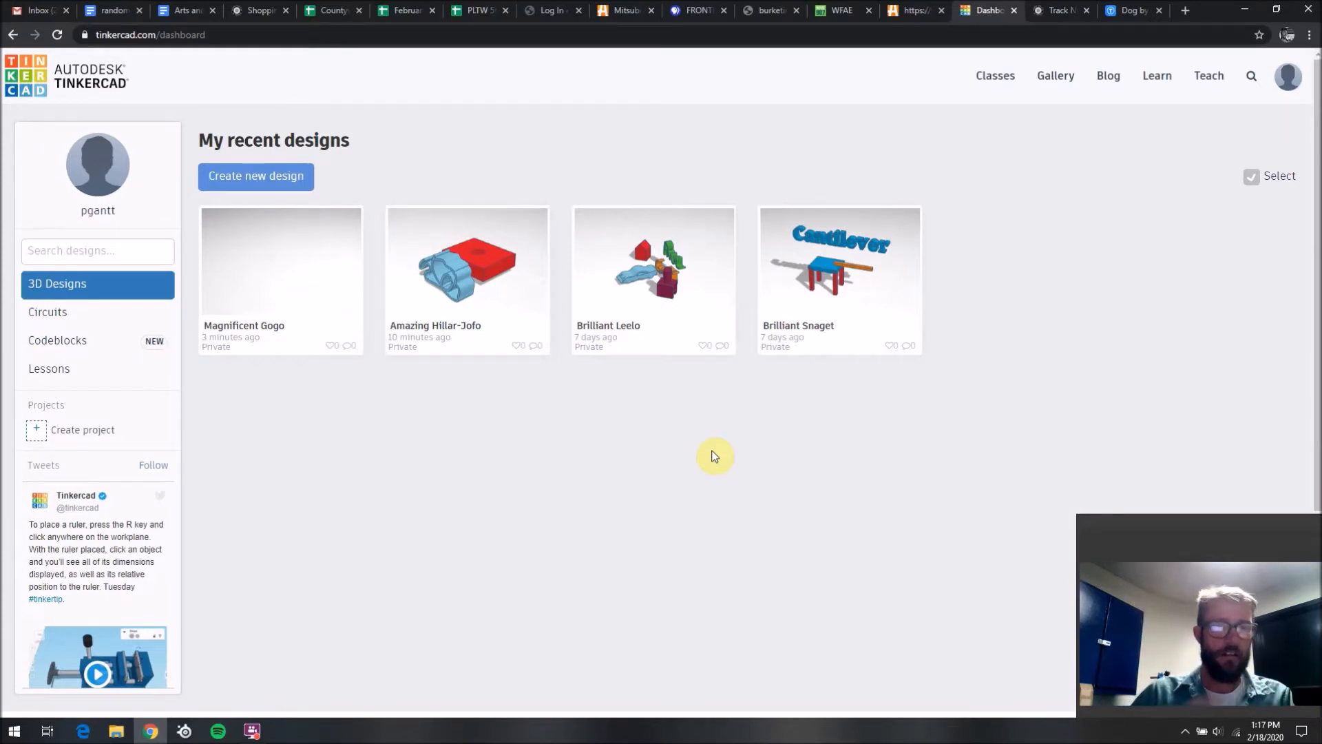
{"action": "left_click", "coordinate": [287, 290]}
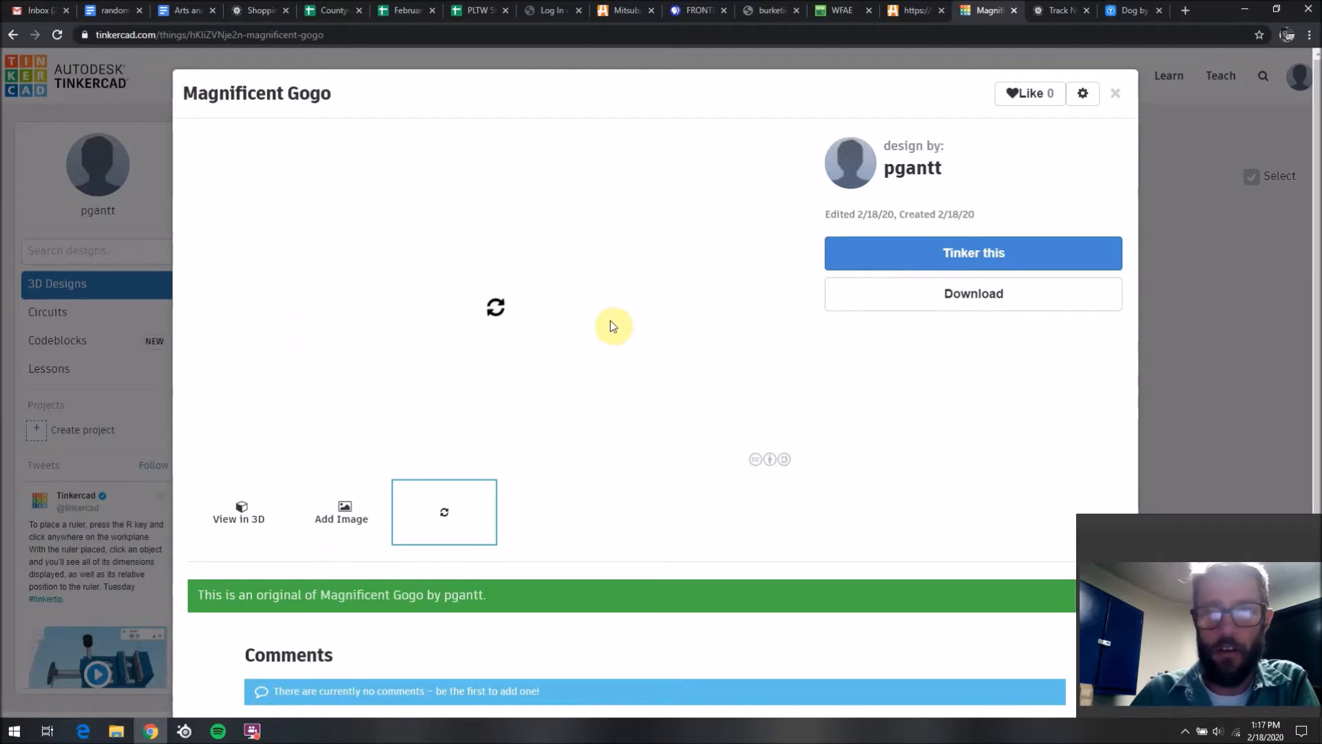
{"action": "left_click", "coordinate": [968, 260]}
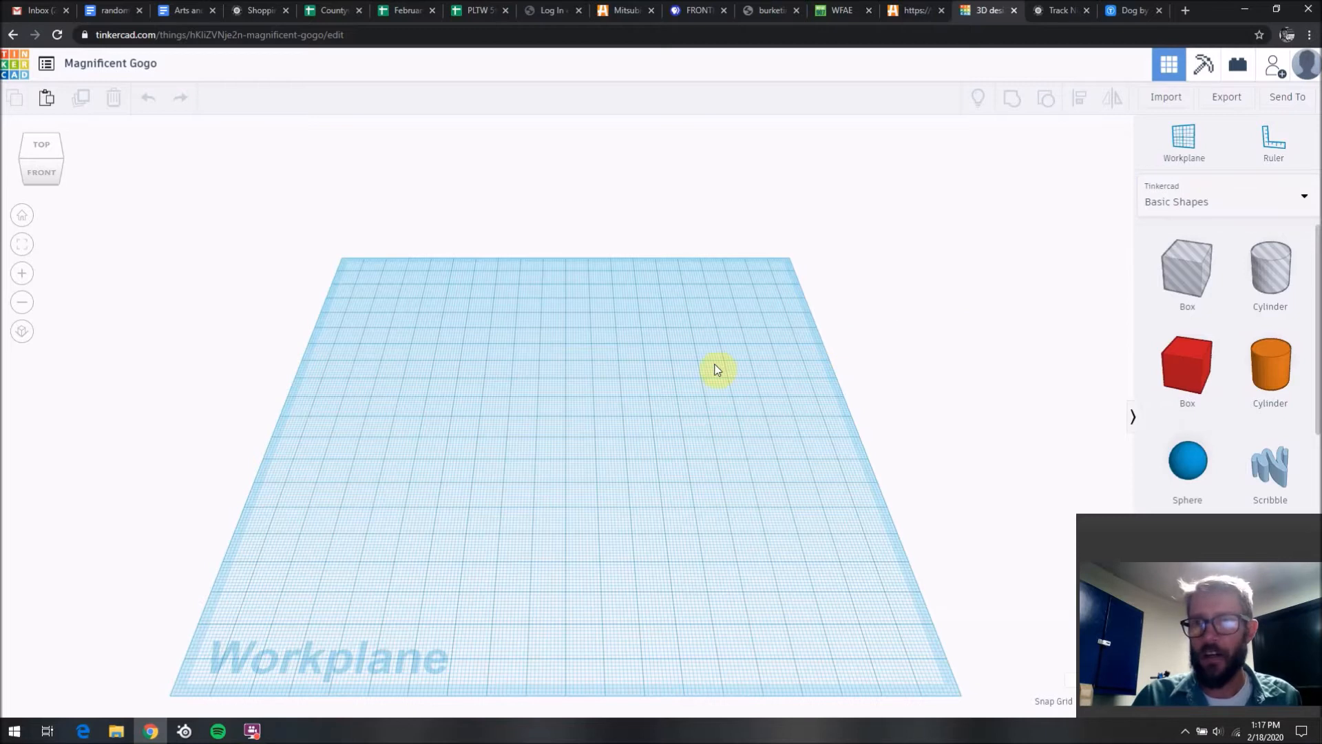
Step: Place a solid red box near the middle of the workplane and enlarge its base to about 42 by 30
{"action": "left_click_drag", "start_coordinate": [1185, 379], "coordinate": [530, 457]}
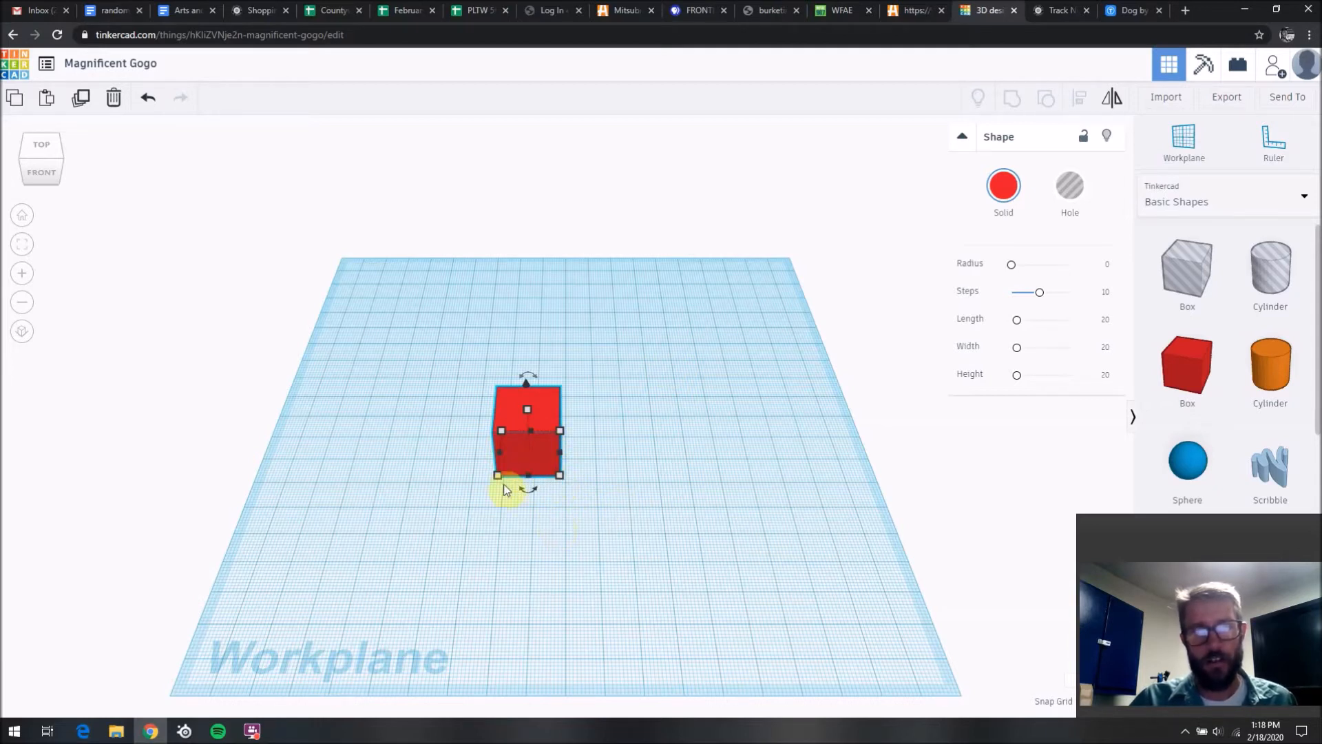
{"action": "left_click_drag", "start_coordinate": [559, 476], "coordinate": [630, 499]}
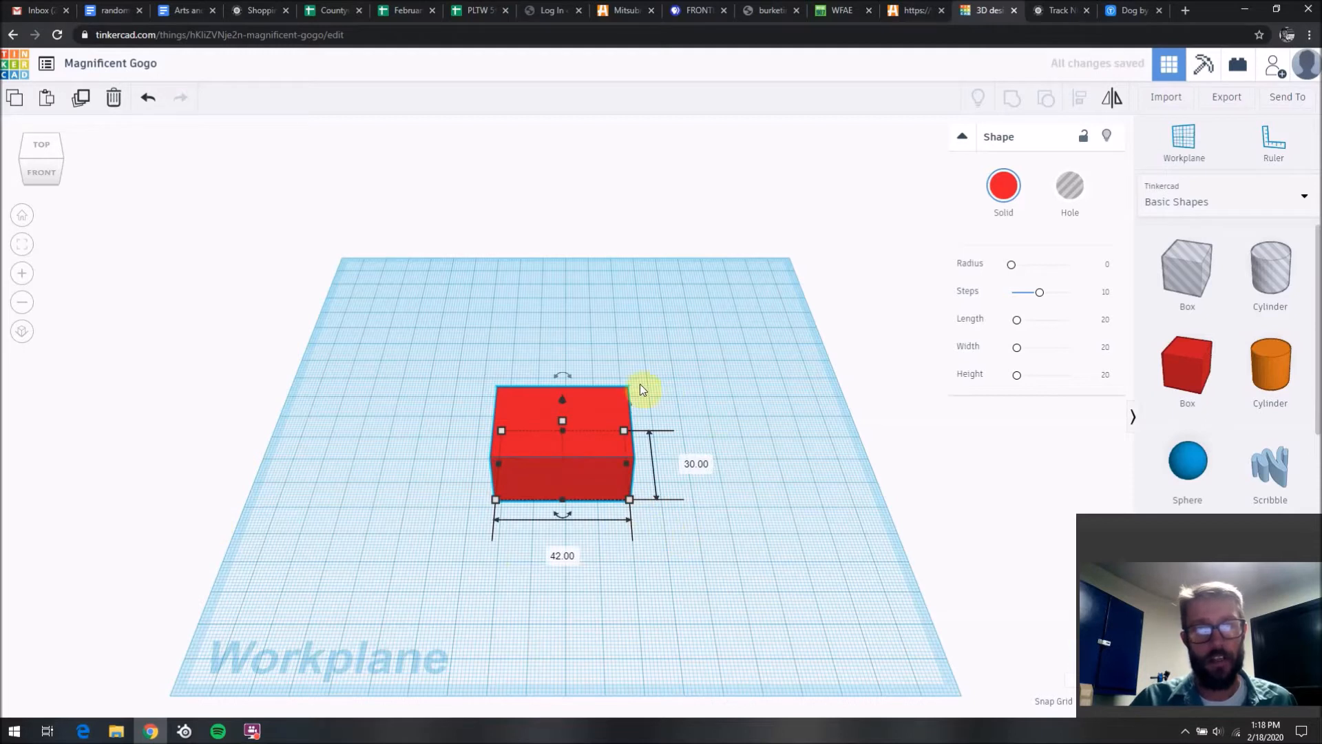
Step: Try out the box's rotation handles, turning it about 1° flat on the workplane
{"action": "left_click_drag", "start_coordinate": [566, 380], "coordinate": [566, 380]}
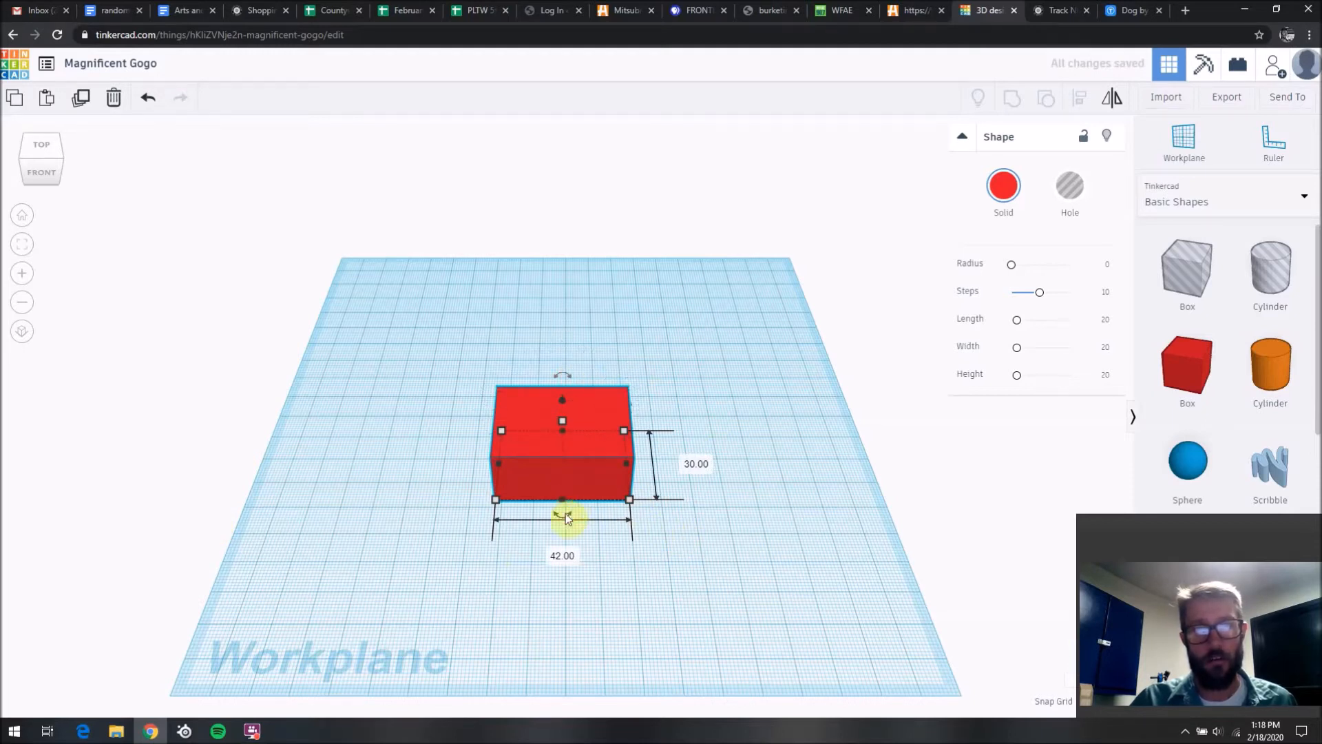
{"action": "mouse_move", "coordinate": [554, 520]}
{"action": "left_mouse_down"}
{"action": "mouse_move", "coordinate": [489, 500]}
{"action": "mouse_move", "coordinate": [665, 503]}
{"action": "mouse_move", "coordinate": [709, 383]}
{"action": "mouse_move", "coordinate": [649, 502]}
{"action": "mouse_move", "coordinate": [565, 531]}
{"action": "left_mouse_up"}
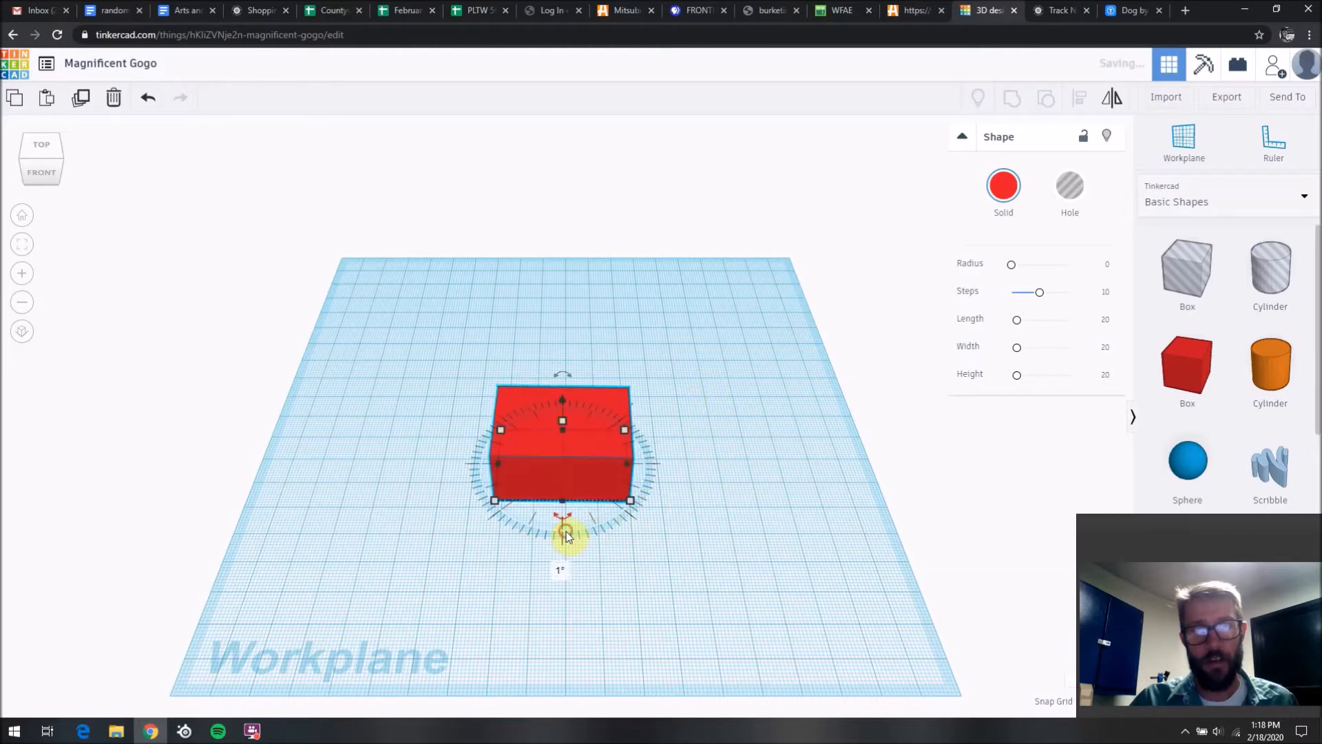
{"action": "left_click_drag", "start_coordinate": [561, 522], "coordinate": [570, 523]}
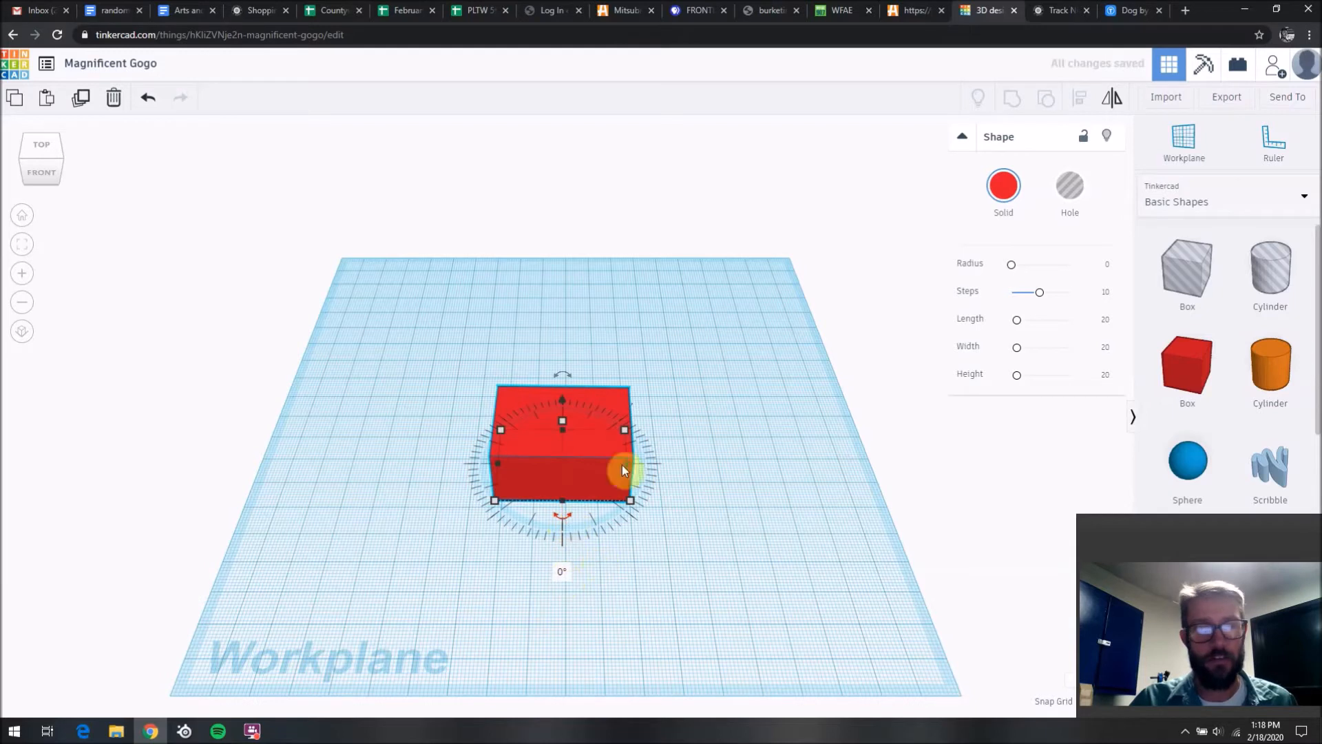
{"action": "mouse_move", "coordinate": [562, 373]}
{"action": "left_mouse_down"}
{"action": "mouse_move", "coordinate": [605, 452]}
{"action": "mouse_move", "coordinate": [598, 399]}
{"action": "mouse_move", "coordinate": [561, 378]}
{"action": "left_mouse_up"}
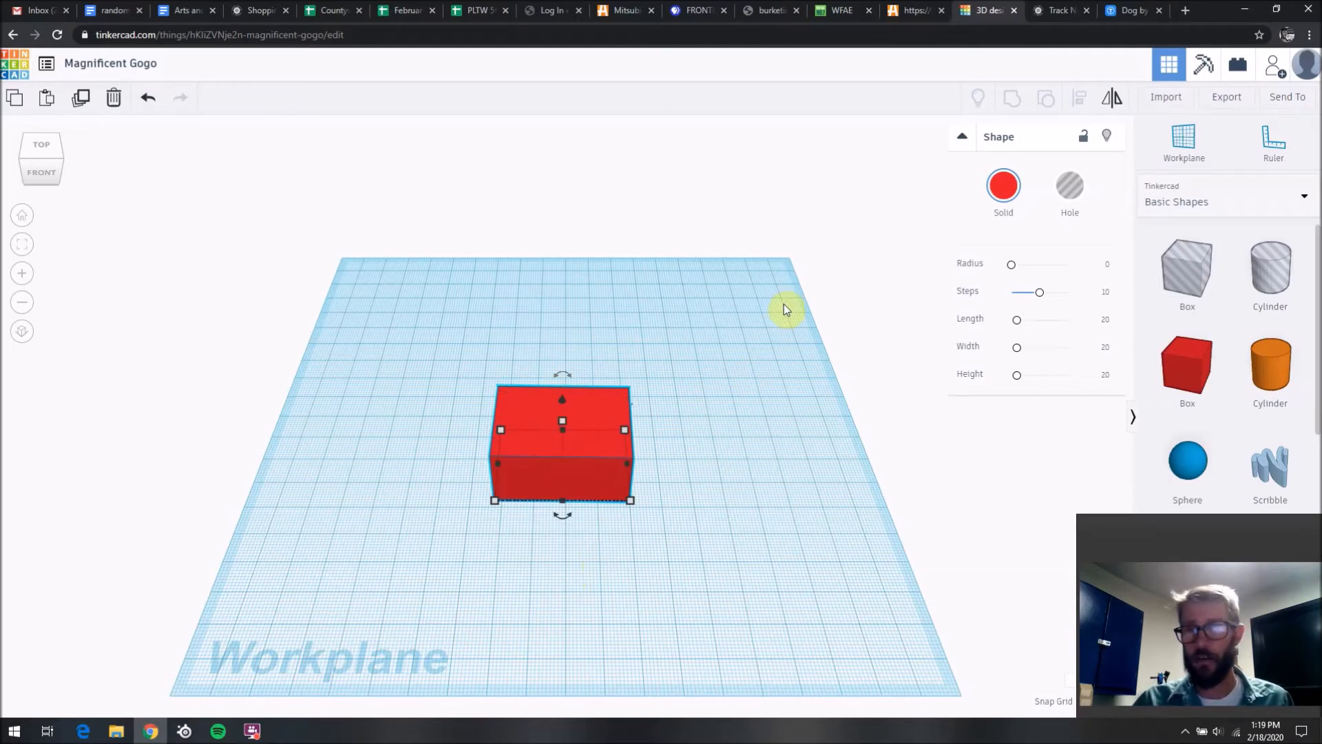
Step: Place a ruler with its origin at the workplane's front corner beside the Workplane label
{"action": "left_click", "coordinate": [1272, 151]}
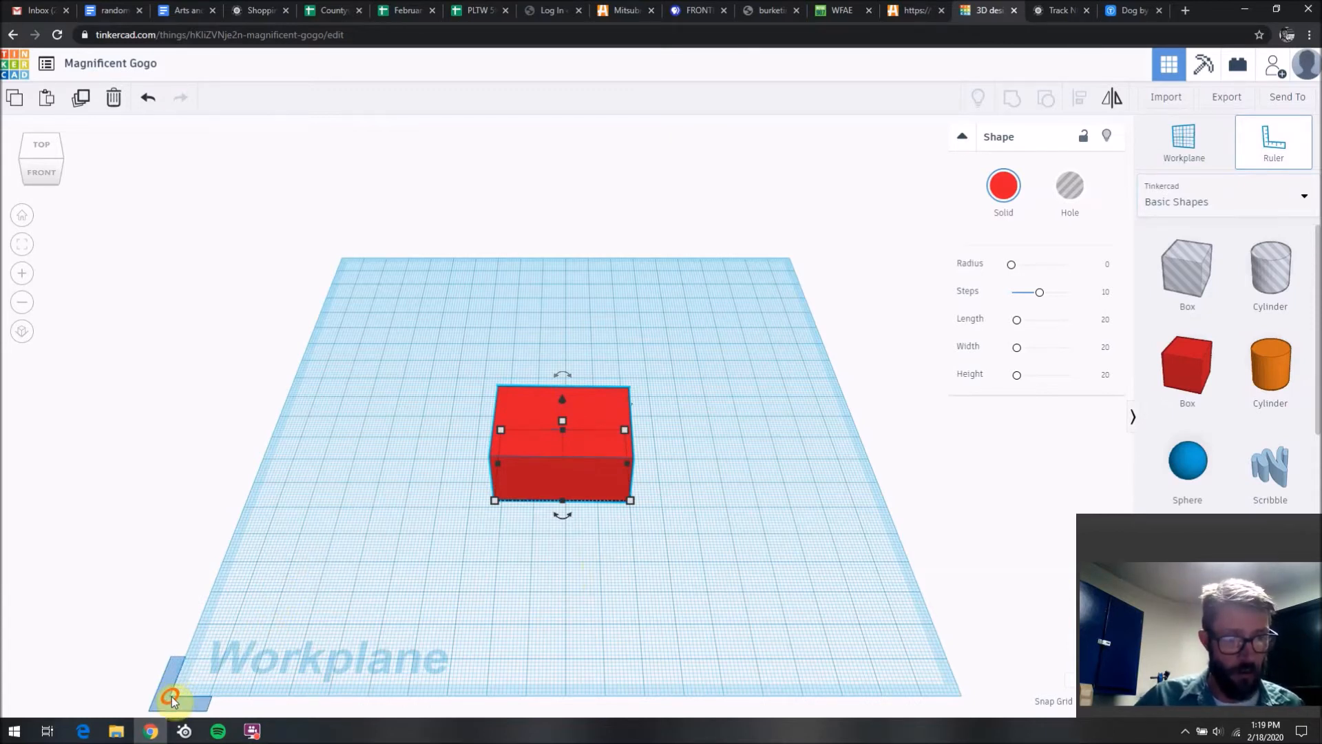
{"action": "left_click", "coordinate": [170, 697]}
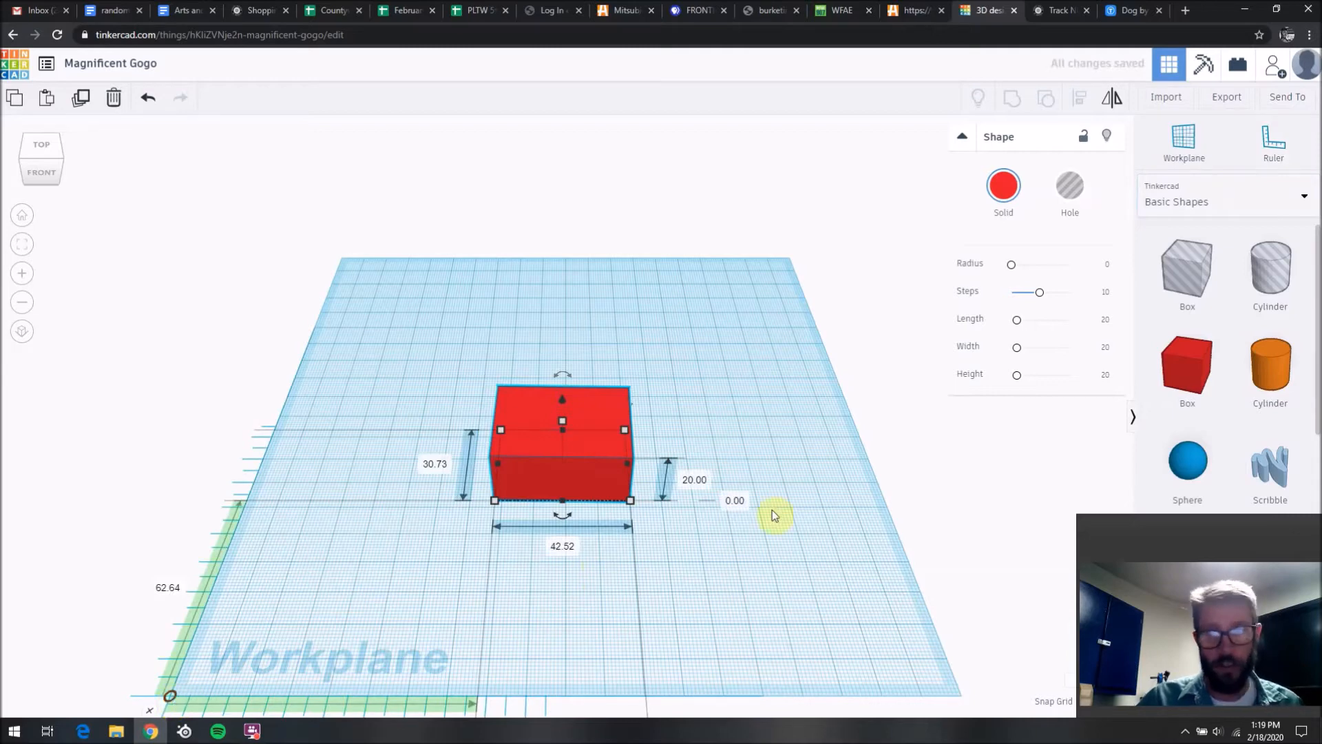
{"action": "scroll", "coordinate": [813, 471], "scroll_direction": "up", "scroll_amount": 3}
{"action": "scroll", "coordinate": [804, 468], "scroll_direction": "down", "scroll_amount": 4}
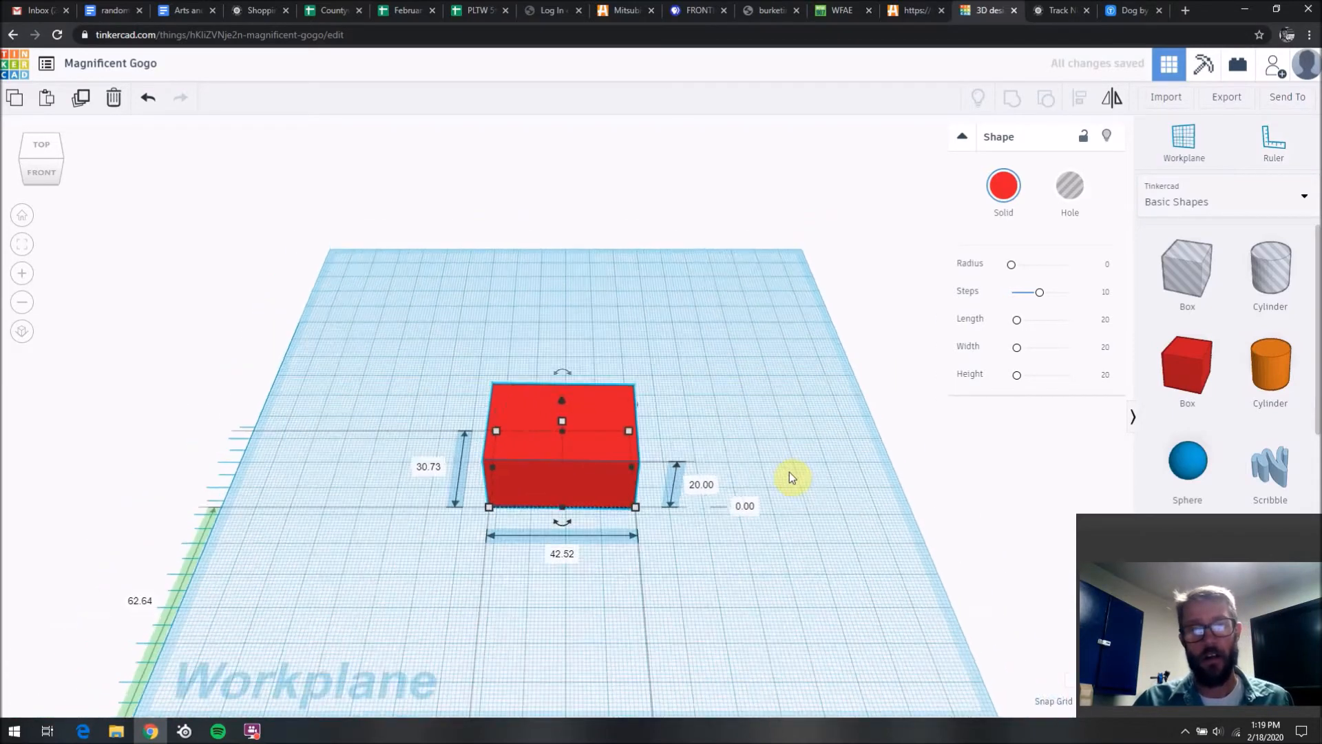
Step: Set the red box's height to 30, its width to 45 and its depth to 35 using the ruler dimensions
{"action": "left_click", "coordinate": [572, 452]}
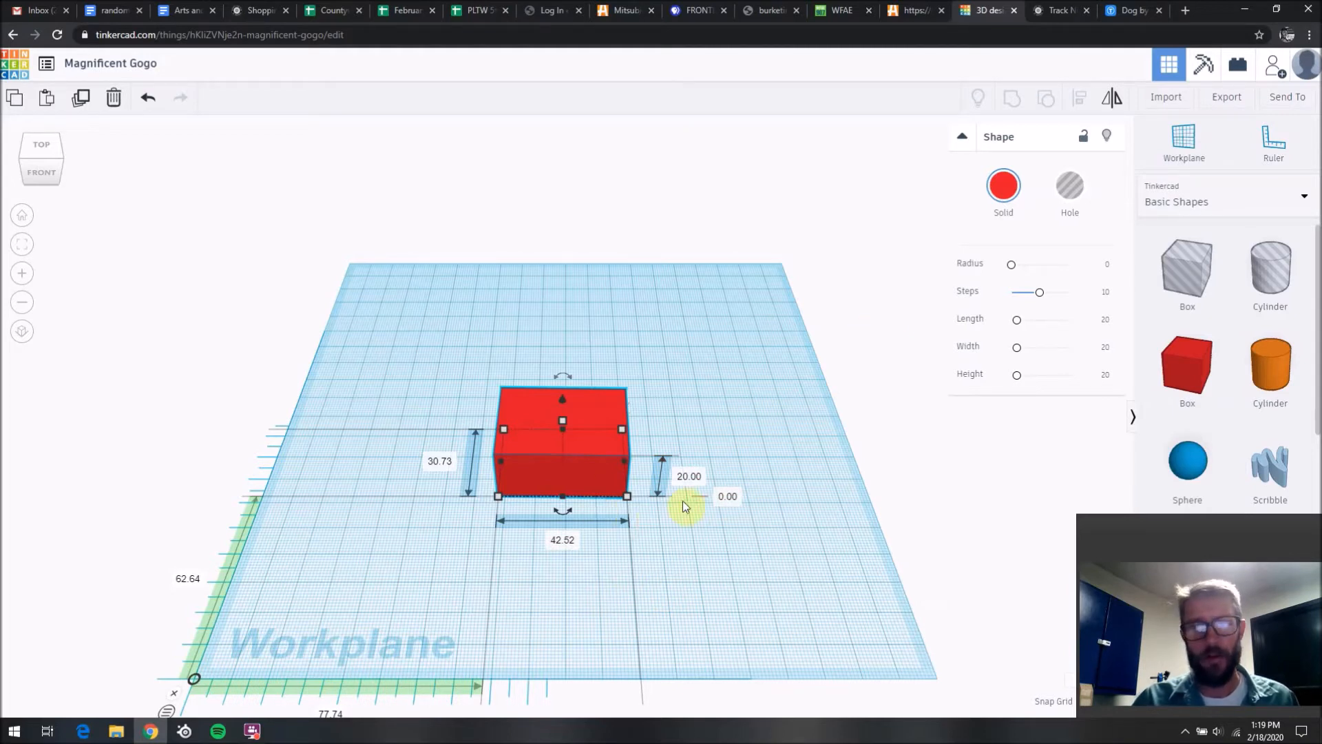
{"action": "left_click", "coordinate": [690, 477]}
{"action": "type", "text": "30"}
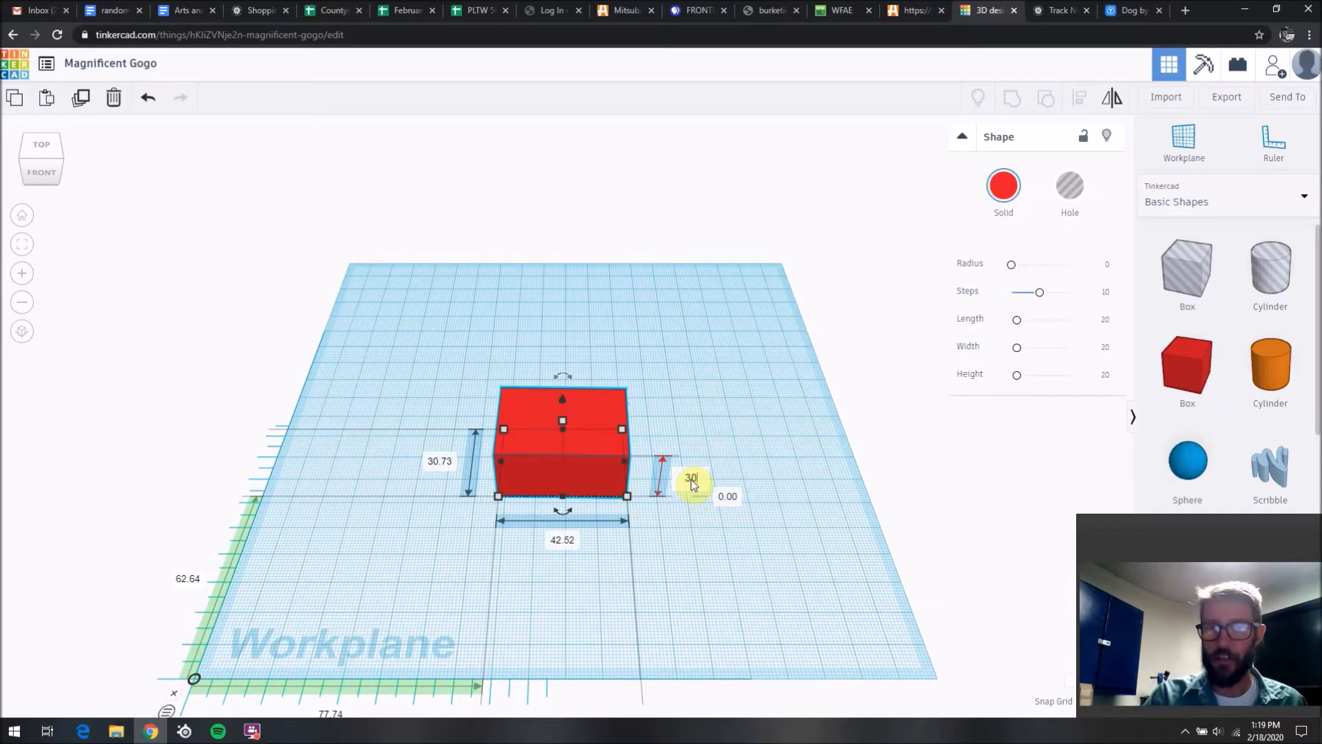
{"action": "key", "text": "Return"}
{"action": "left_click", "coordinate": [561, 539]}
{"action": "type", "text": "45"}
{"action": "key", "text": "Return"}
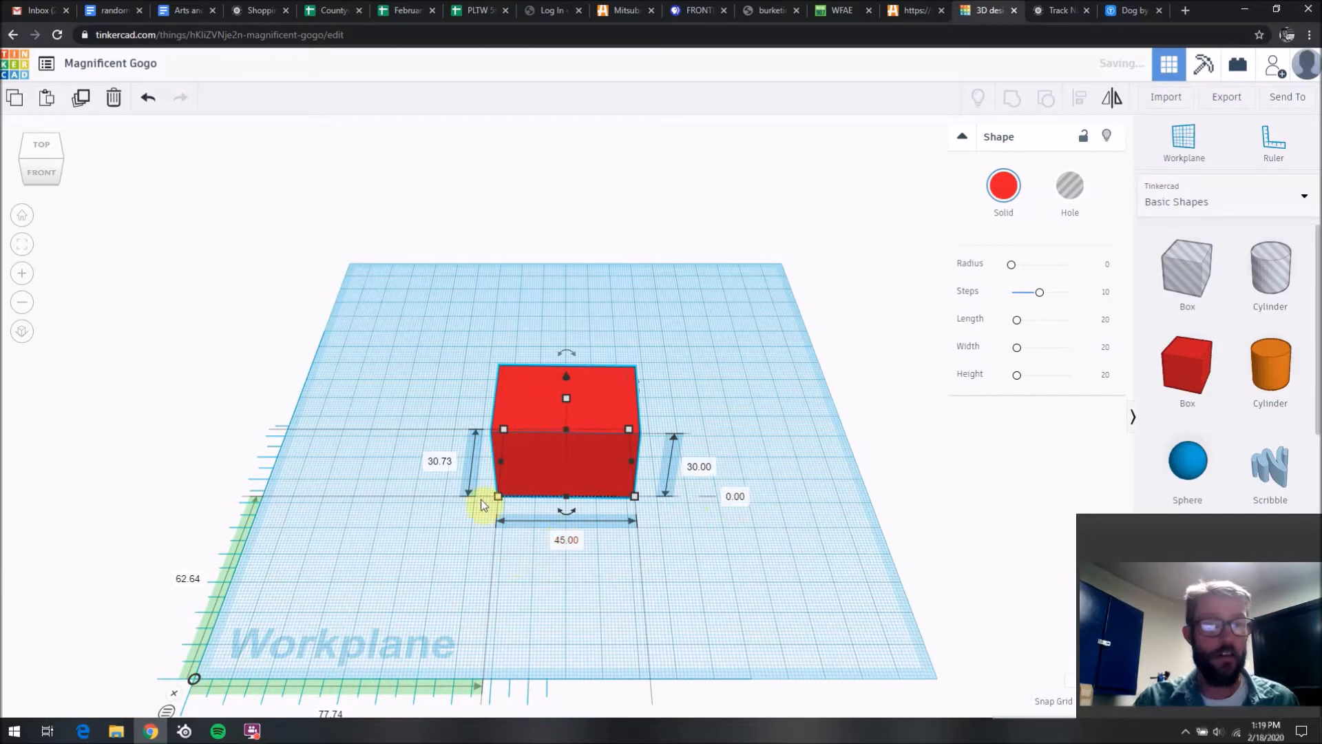
{"action": "left_click", "coordinate": [435, 462]}
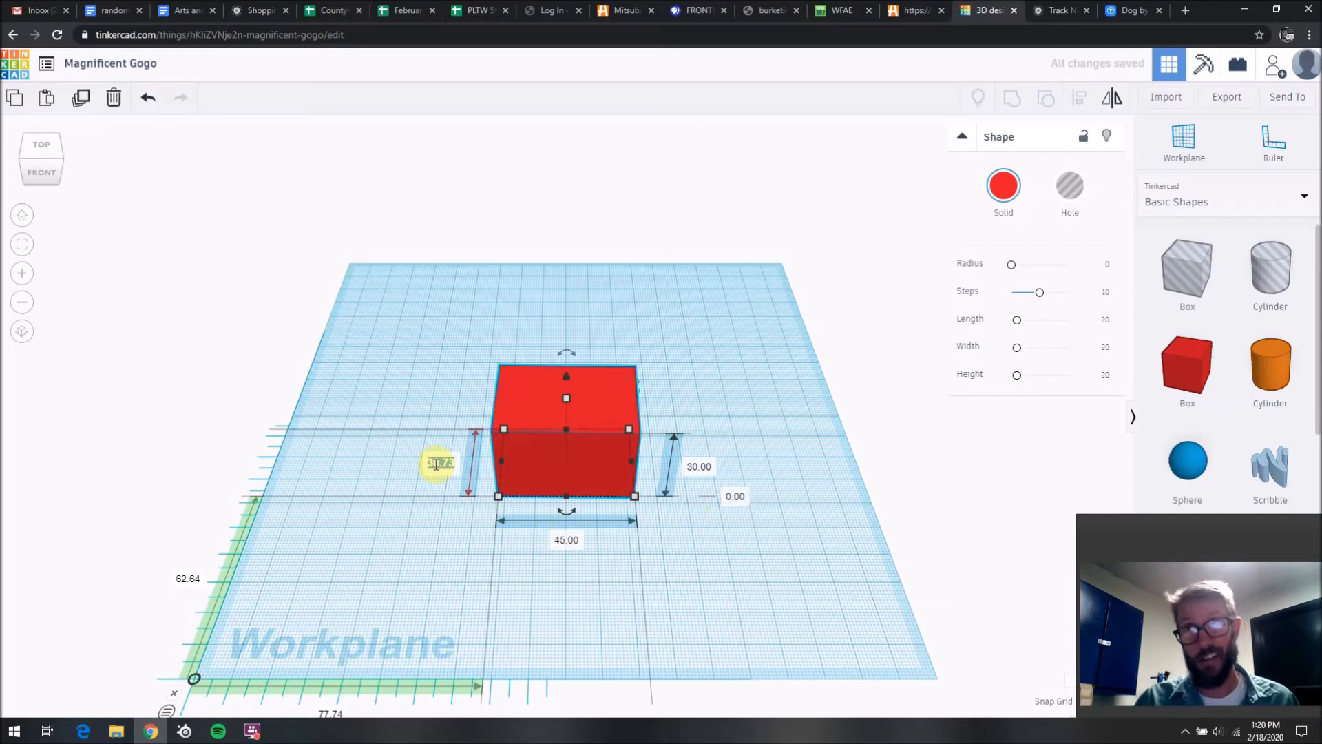
{"action": "type", "text": "35"}
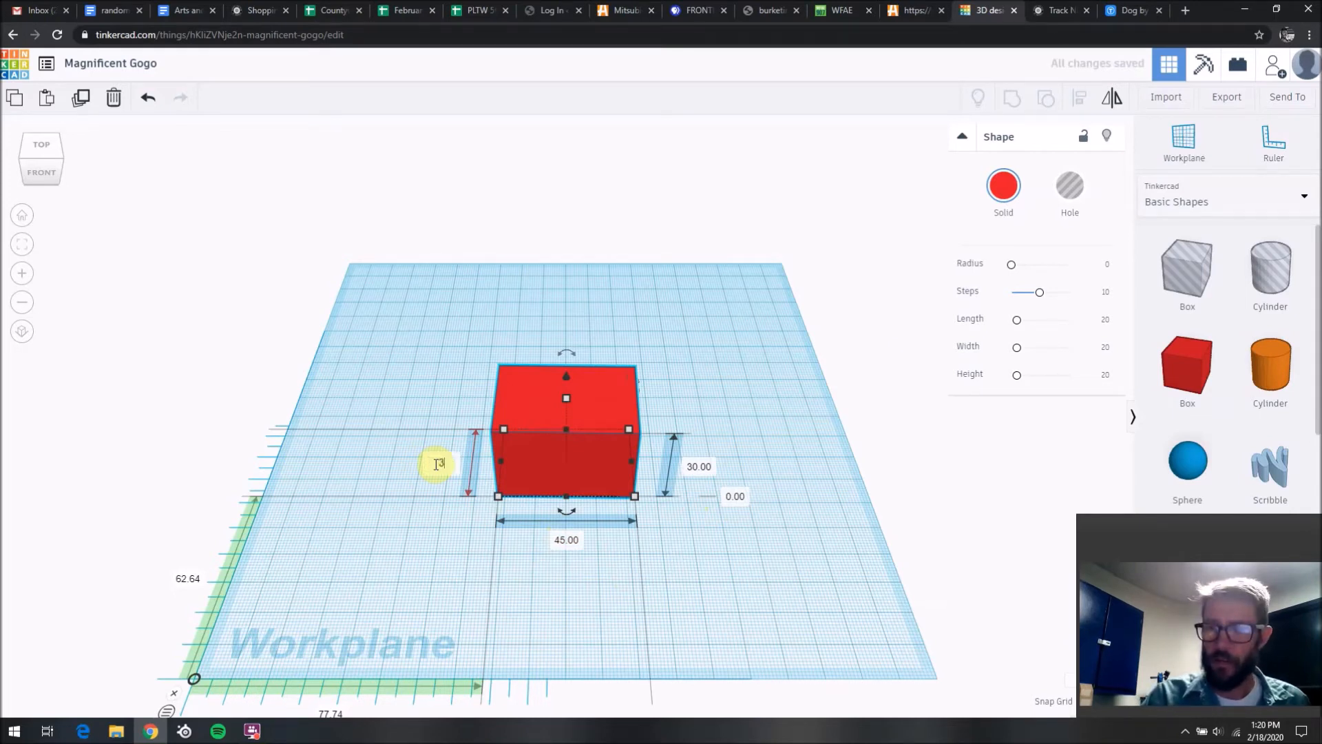
{"action": "key", "text": "Return"}
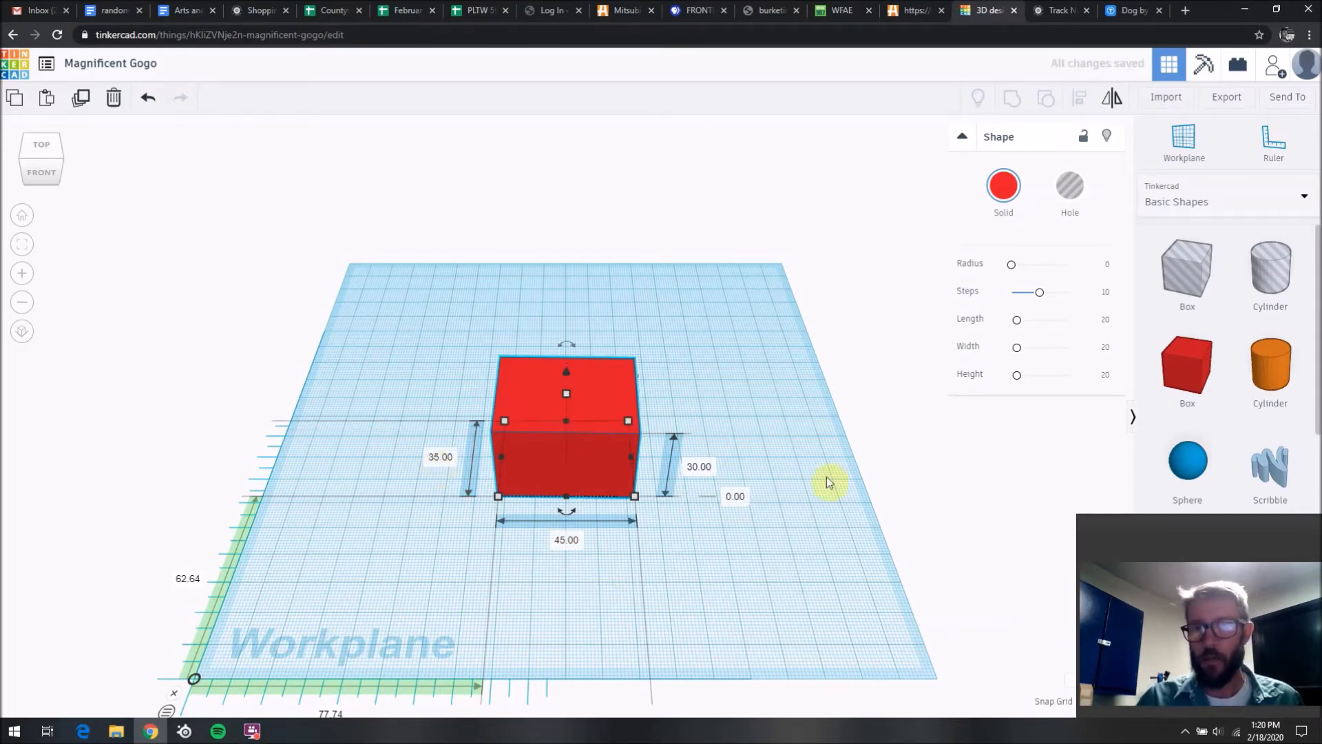
Step: Raise the red box 10 above the workplane
{"action": "left_click", "coordinate": [735, 497]}
{"action": "type", "text": "10"}
{"action": "key", "text": "Return"}
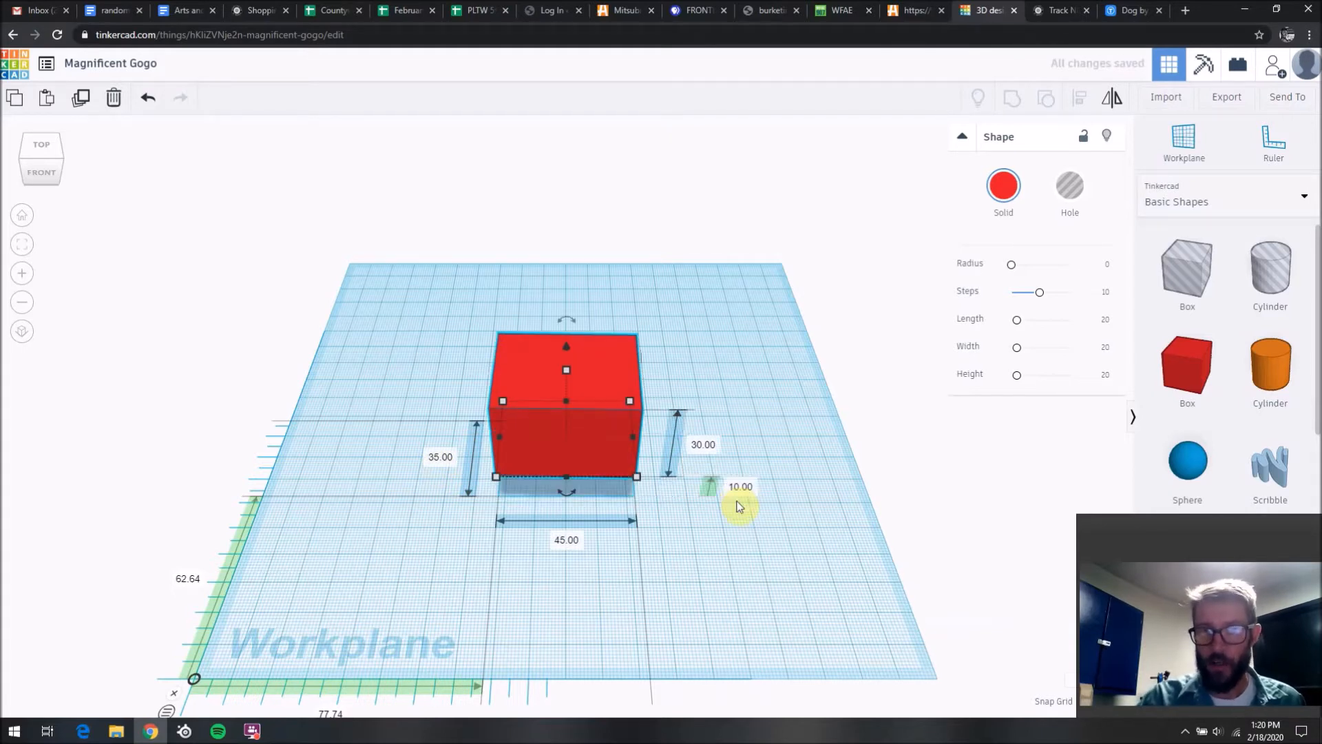
Step: Examine the raised box and its shadow on the workplane from a lower angle at different zoom levels
{"action": "right_click_drag", "start_coordinate": [758, 569], "coordinate": [750, 536]}
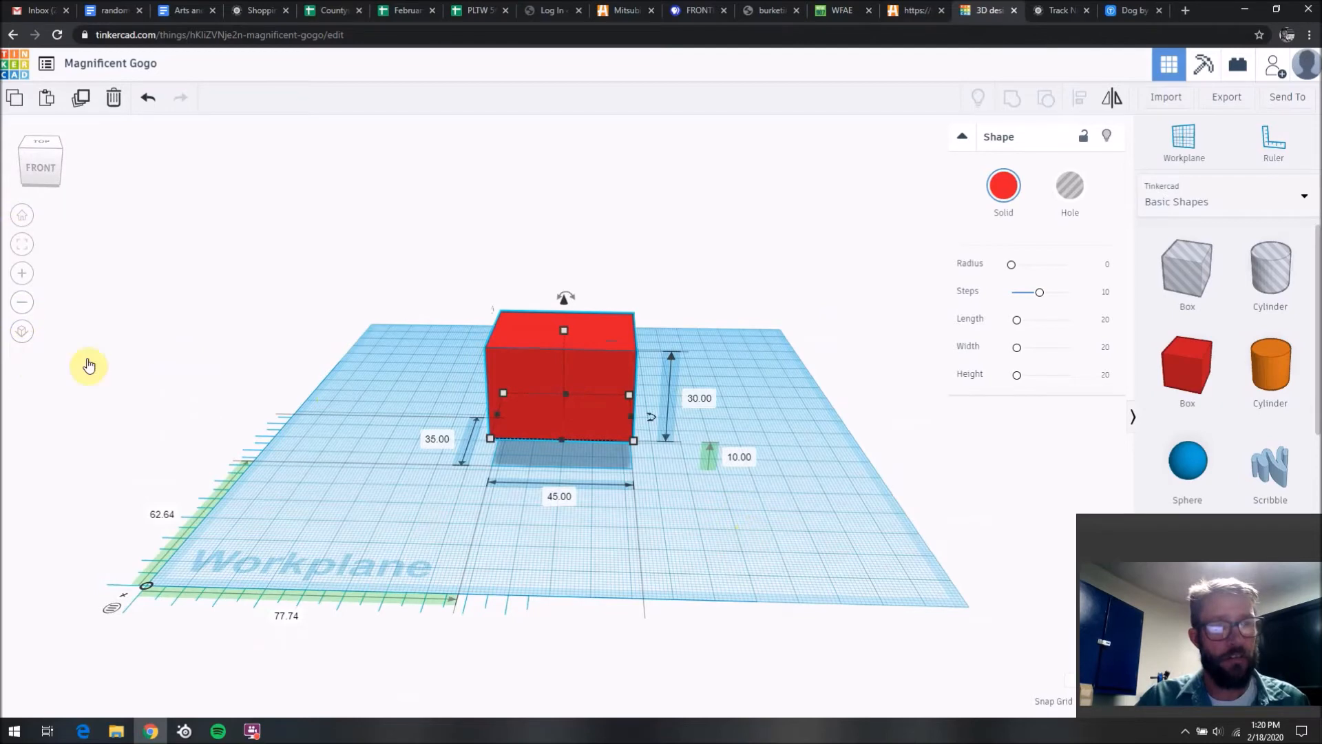
{"action": "scroll", "coordinate": [568, 452], "scroll_direction": "up", "scroll_amount": 3}
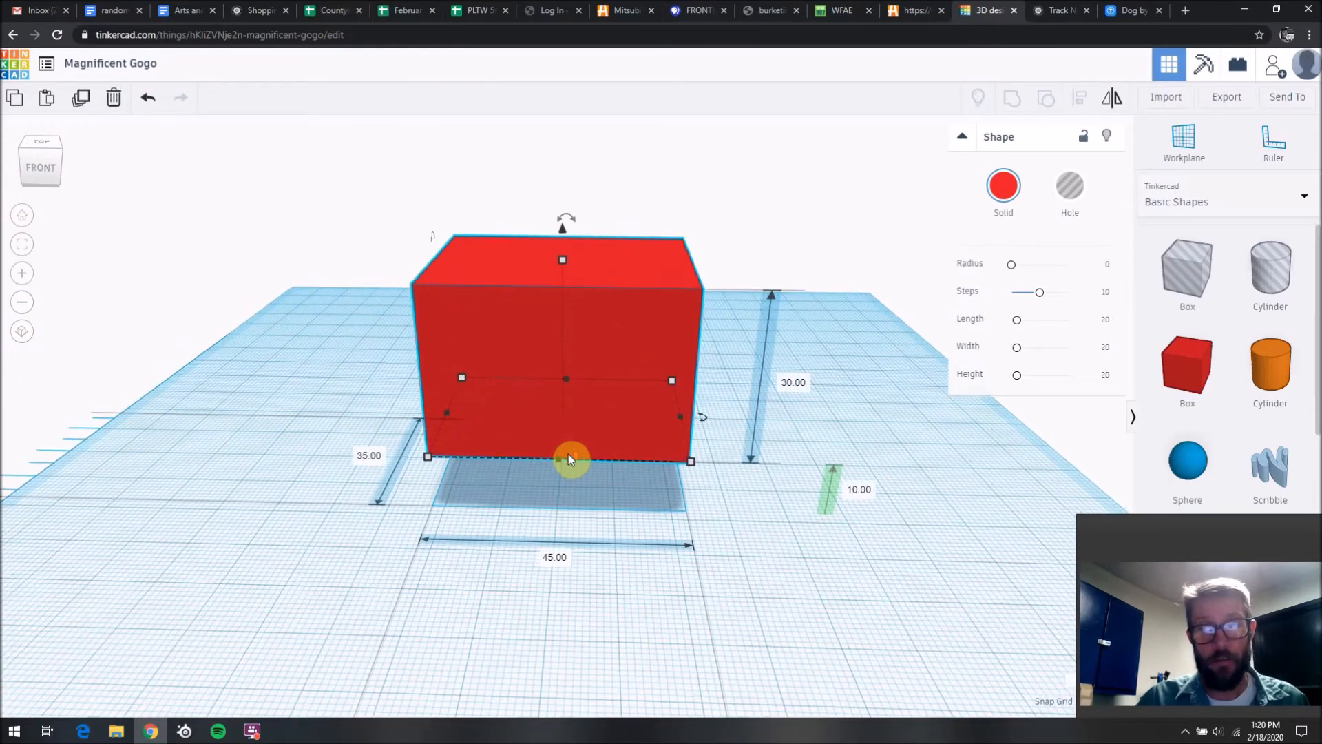
{"action": "scroll", "coordinate": [568, 453], "scroll_direction": "down", "scroll_amount": 5}
{"action": "scroll", "coordinate": [567, 455], "scroll_direction": "up", "scroll_amount": 3}
{"action": "scroll", "coordinate": [567, 456], "scroll_direction": "down", "scroll_amount": 2}
{"action": "scroll", "coordinate": [568, 461], "scroll_direction": "up", "scroll_amount": 4}
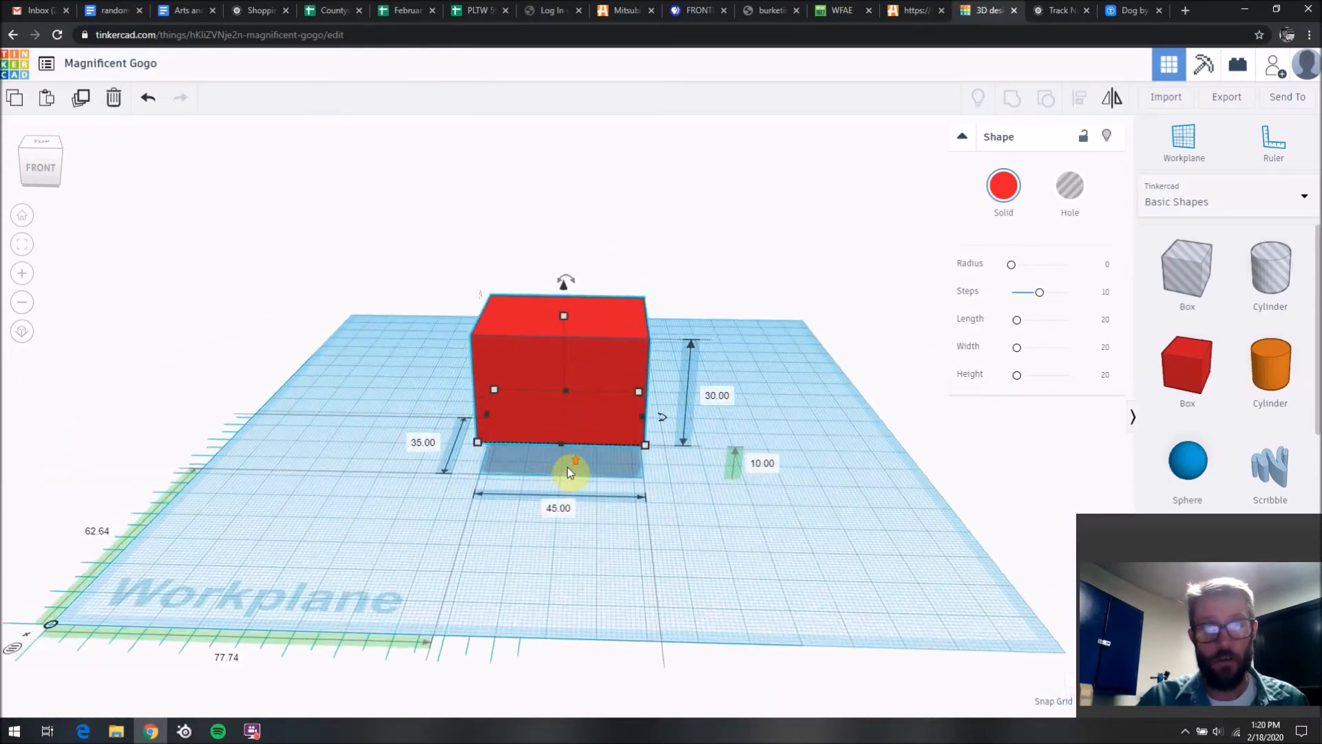
{"action": "scroll", "coordinate": [505, 466], "scroll_direction": "down", "scroll_amount": 3}
{"action": "scroll", "coordinate": [504, 478], "scroll_direction": "up", "scroll_amount": 2}
{"action": "scroll", "coordinate": [504, 477], "scroll_direction": "down", "scroll_amount": 3}
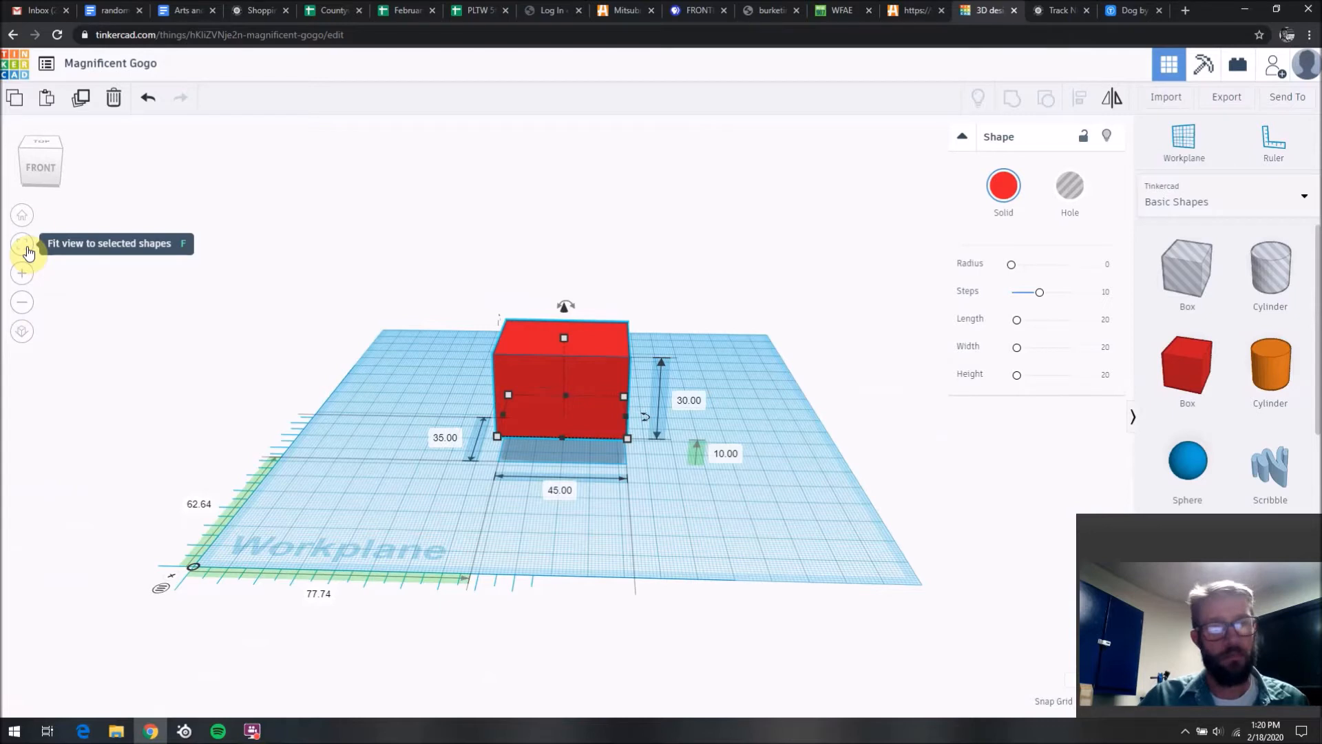
Step: Restore the home view, and use the view cube to look at the box straight from its right side
{"action": "left_click", "coordinate": [22, 216]}
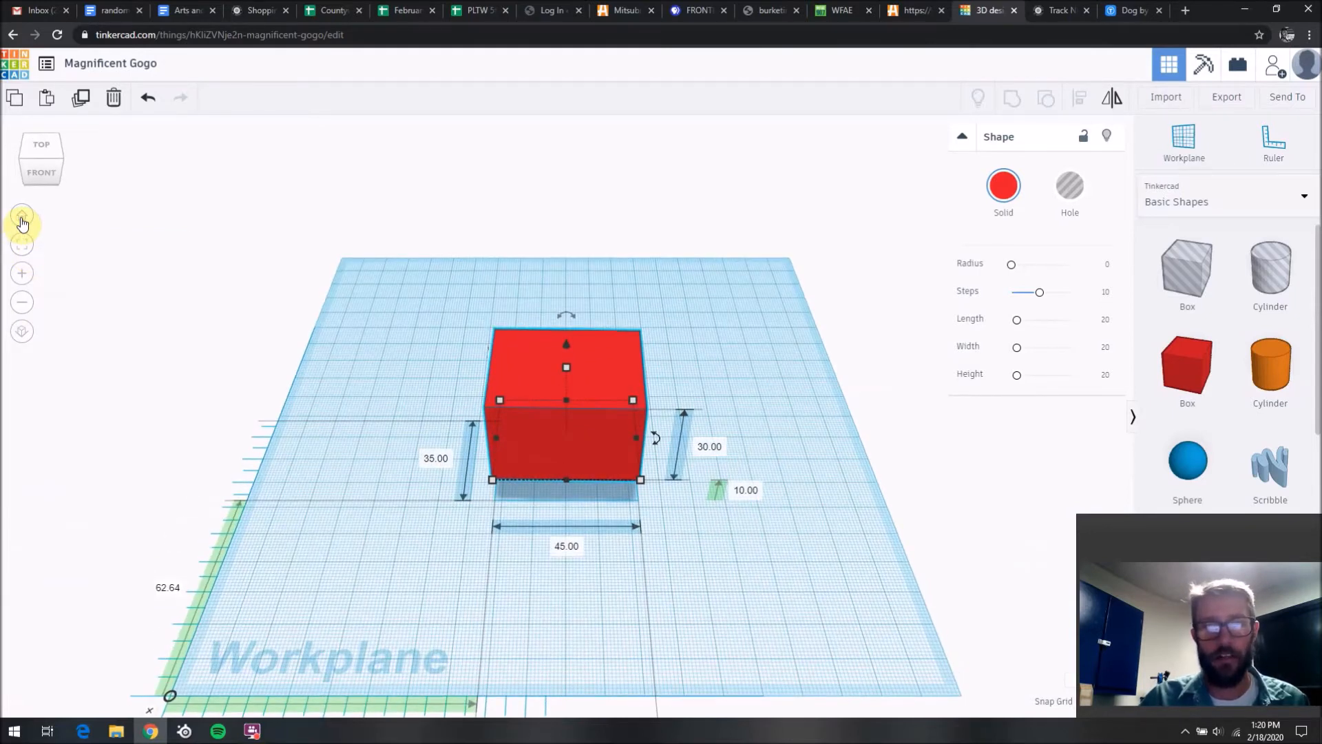
{"action": "left_click_drag", "start_coordinate": [61, 163], "coordinate": [47, 185]}
{"action": "left_click", "coordinate": [43, 185]}
{"action": "left_click", "coordinate": [69, 162]}
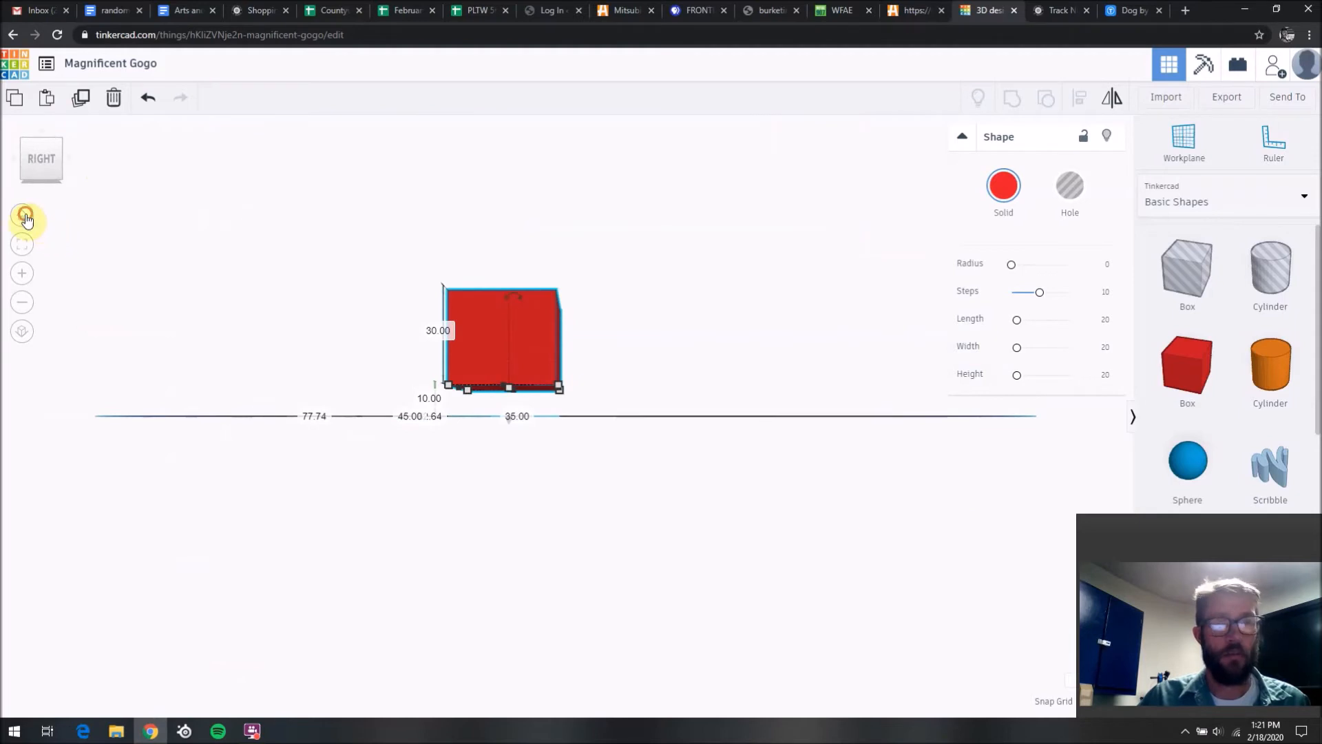
Step: Restore the home view and lower the red box to an elevation of 0 on the workplane
{"action": "left_click", "coordinate": [25, 216]}
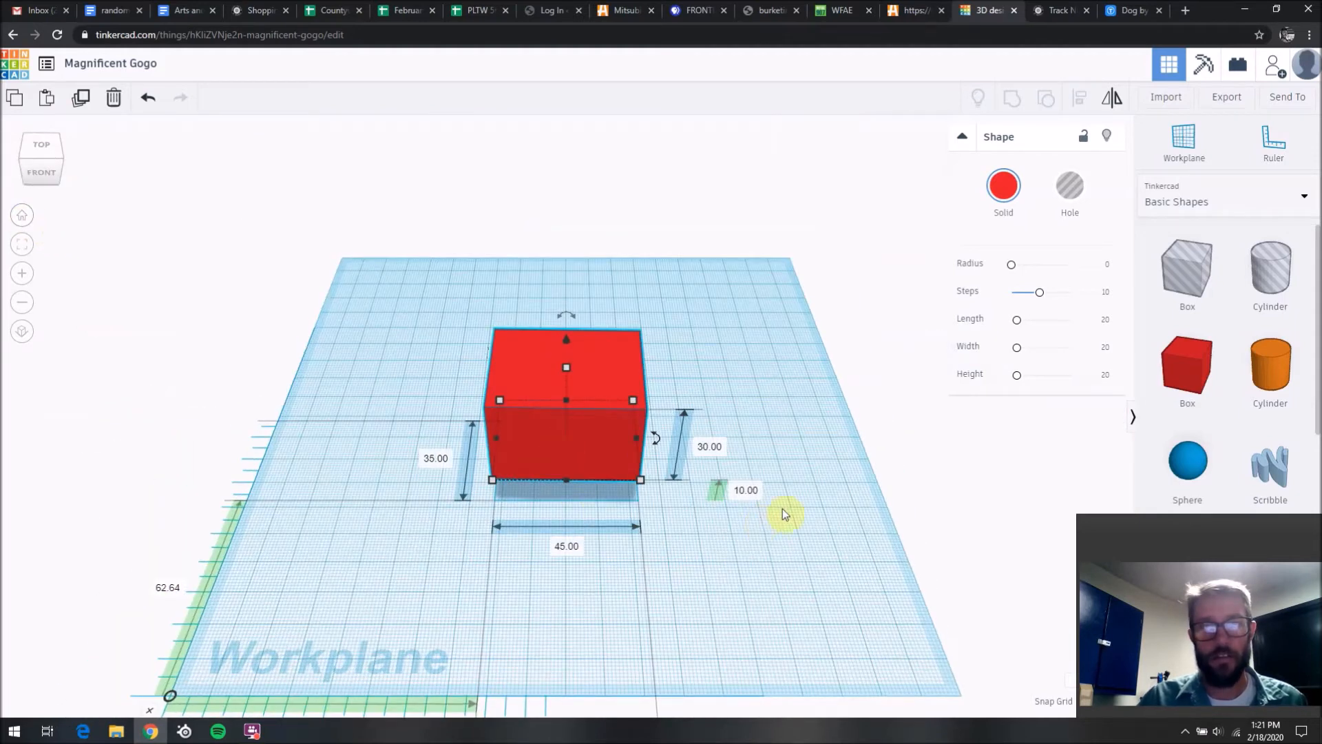
{"action": "left_click", "coordinate": [747, 493]}
{"action": "type", "text": "0"}
{"action": "key", "text": "Return"}
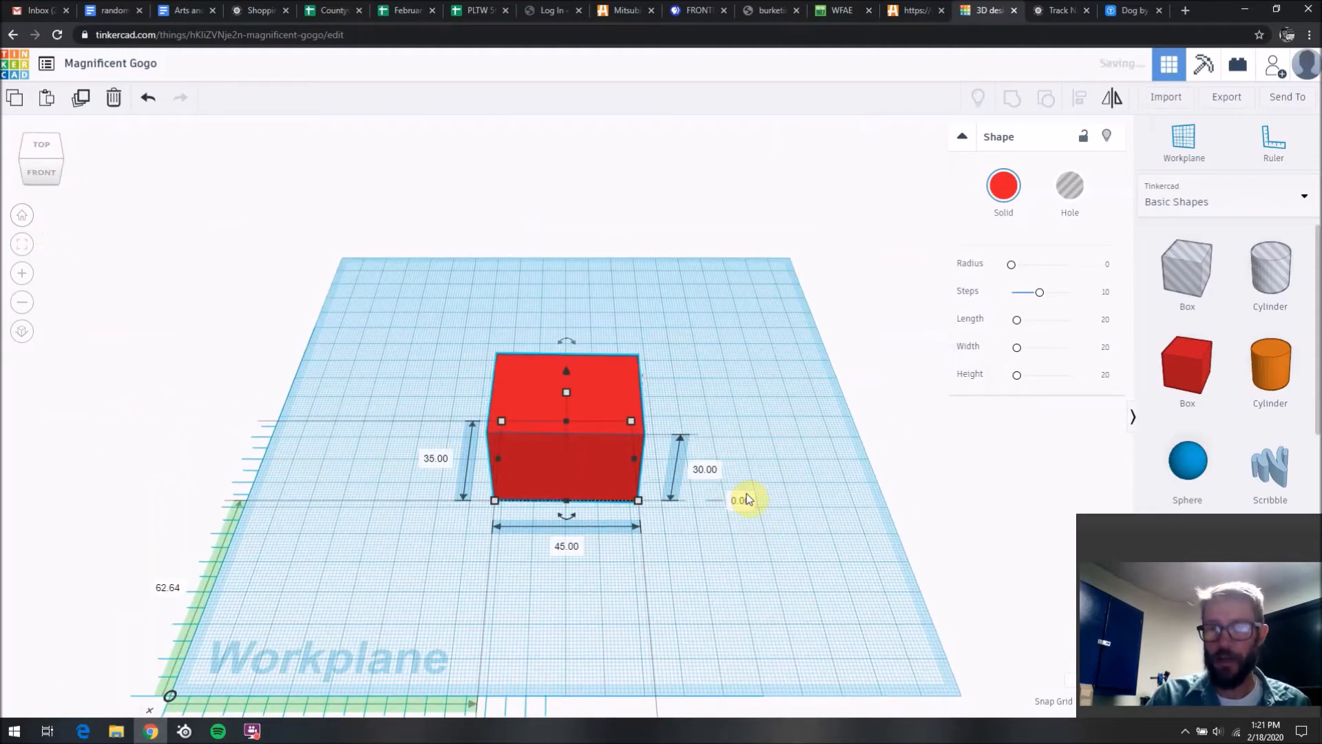
Step: Enlarge the red box's base freehand to about 86 by 72 and move it back toward the workplane's centre
{"action": "left_click_drag", "start_coordinate": [638, 502], "coordinate": [796, 608]}
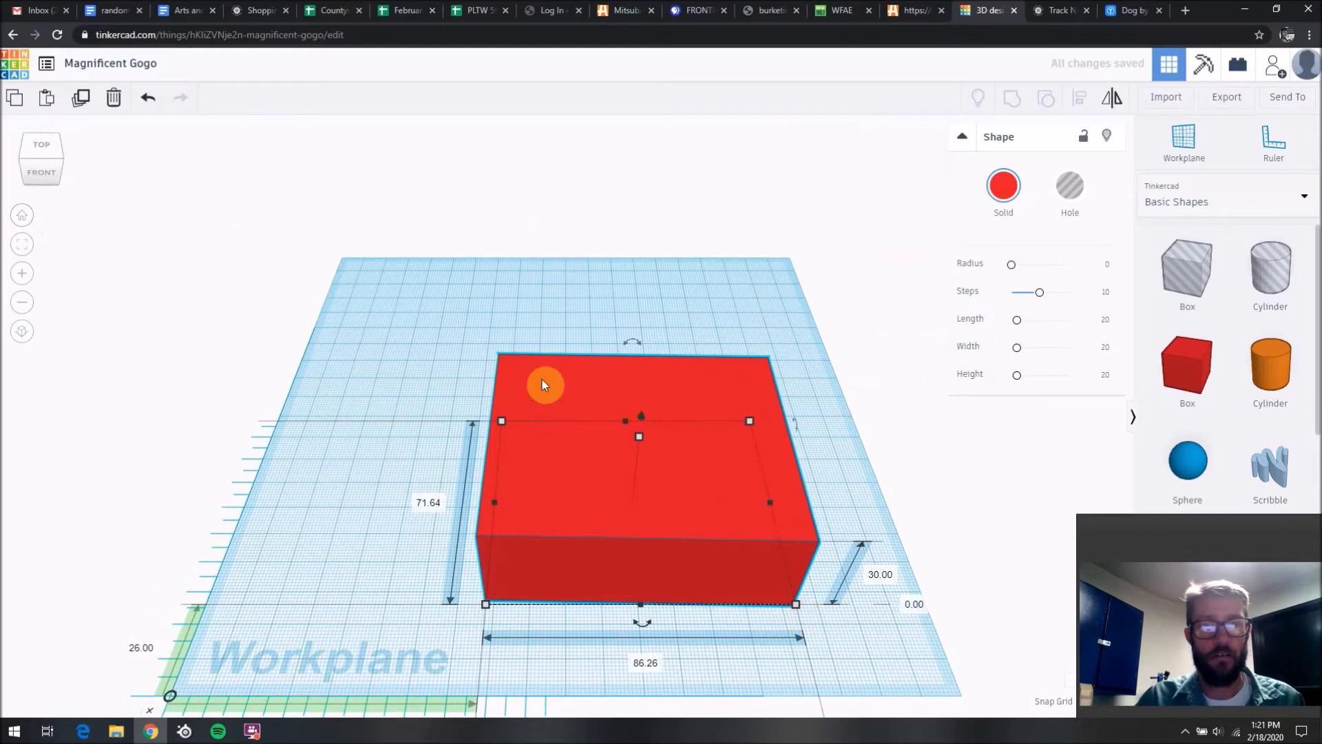
{"action": "left_click", "coordinate": [572, 392]}
{"action": "left_click_drag", "start_coordinate": [571, 397], "coordinate": [497, 348]}
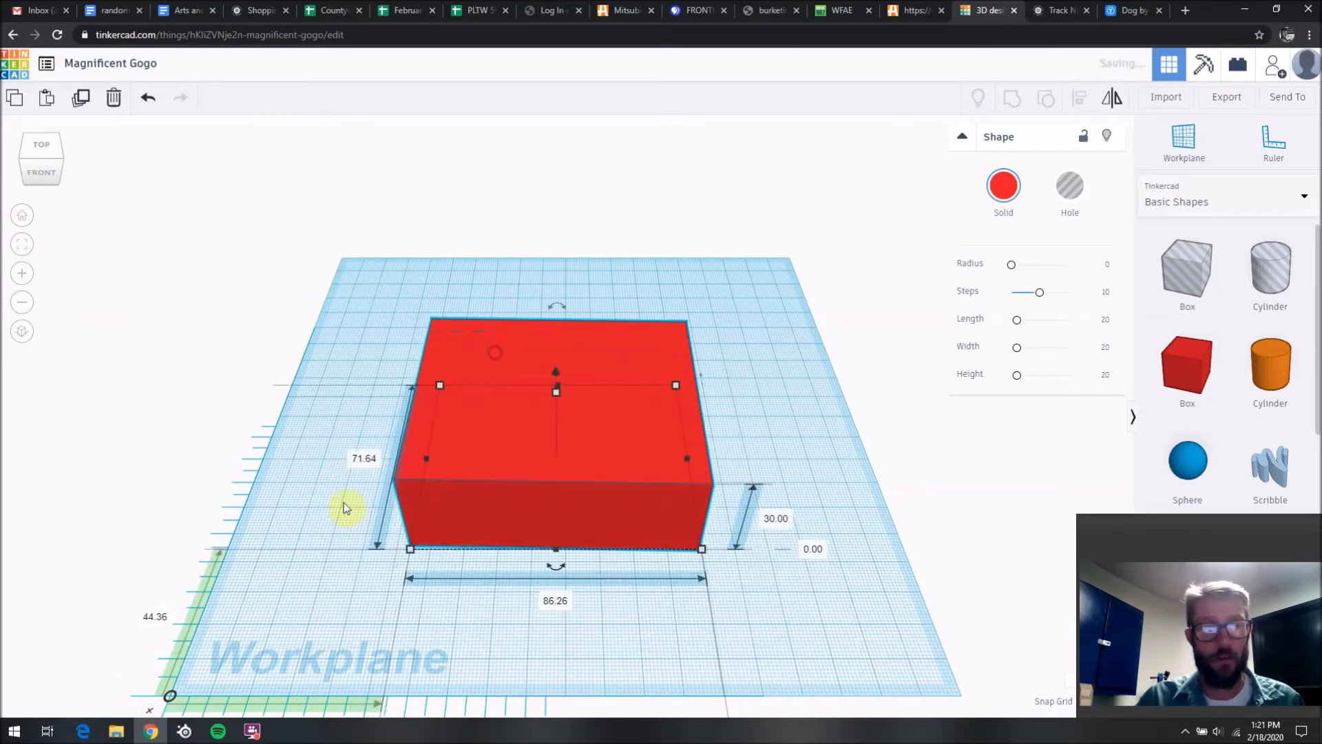
Step: Position the red box 50 back and 60 across from the ruler's origin
{"action": "left_click", "coordinate": [152, 619]}
{"action": "type", "text": "50"}
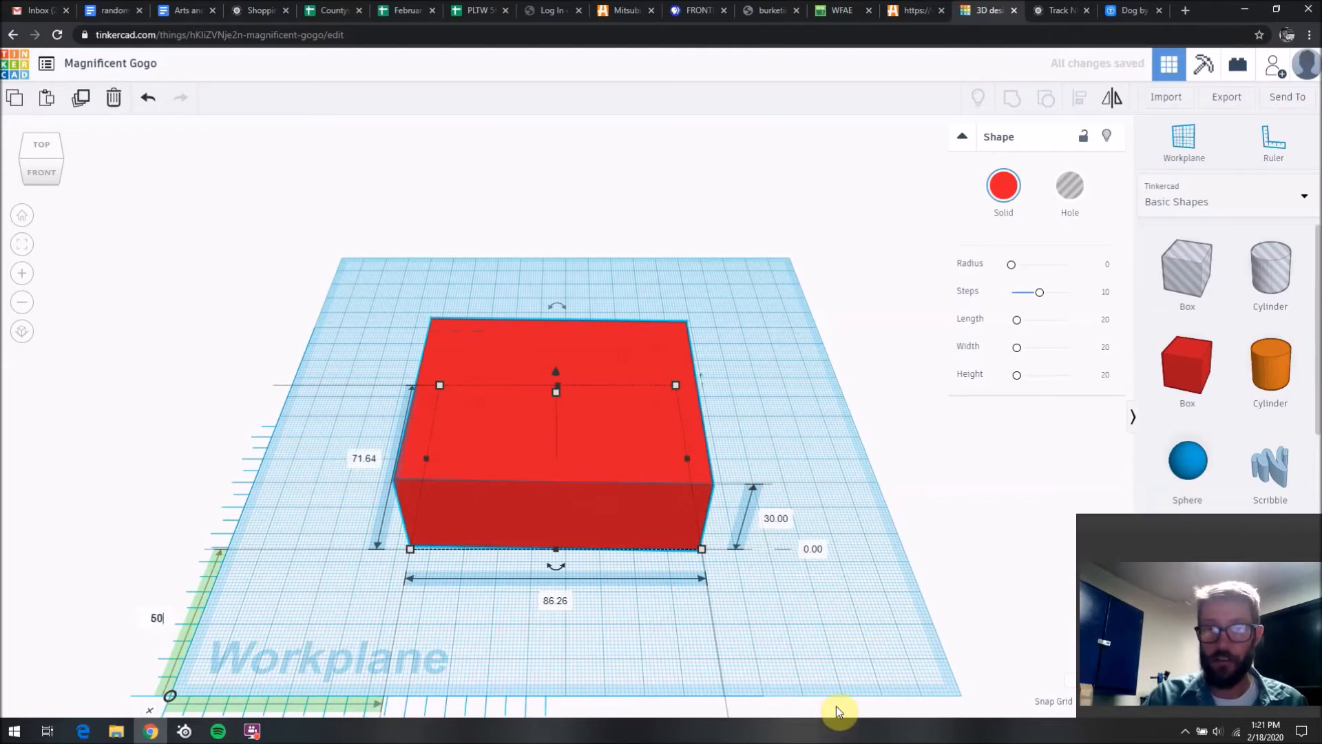
{"action": "key", "text": "Return"}
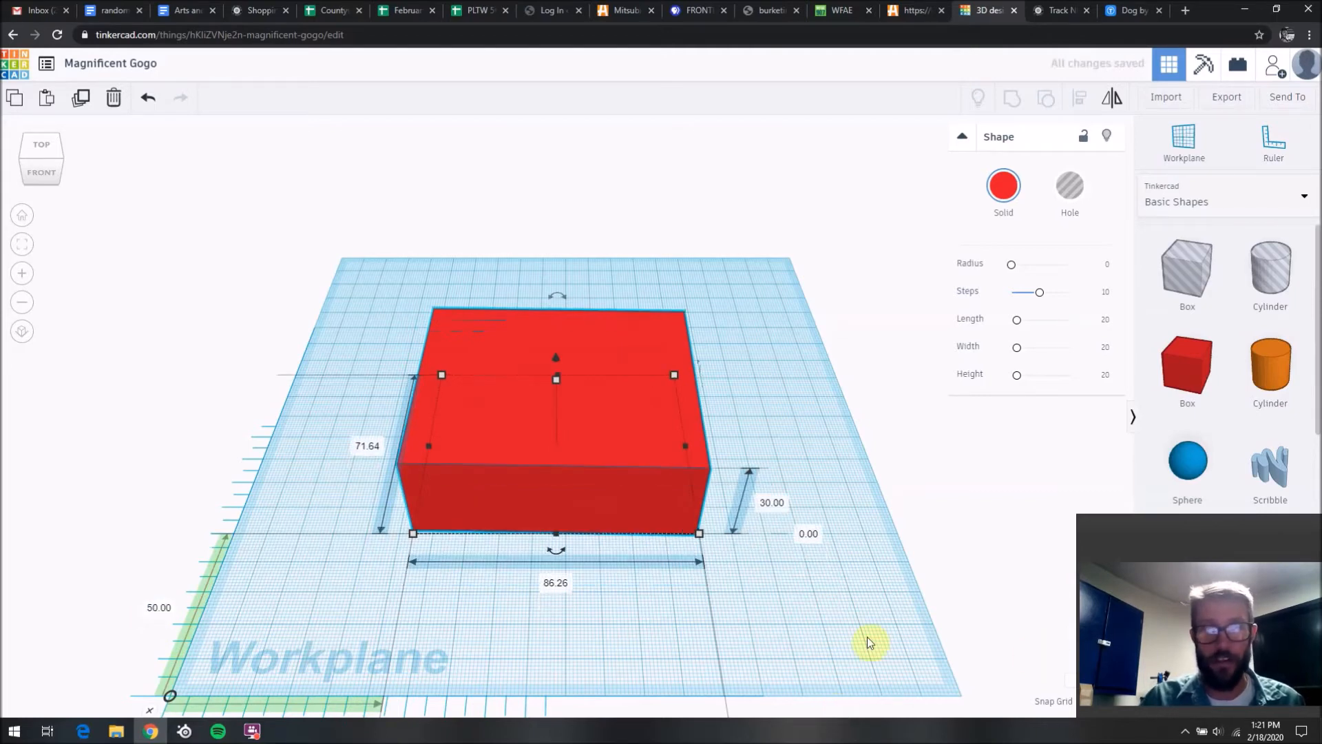
{"action": "scroll", "coordinate": [606, 588], "scroll_direction": "up", "scroll_amount": 2}
{"action": "scroll", "coordinate": [605, 588], "scroll_direction": "down", "scroll_amount": 3}
{"action": "left_click", "coordinate": [297, 700]}
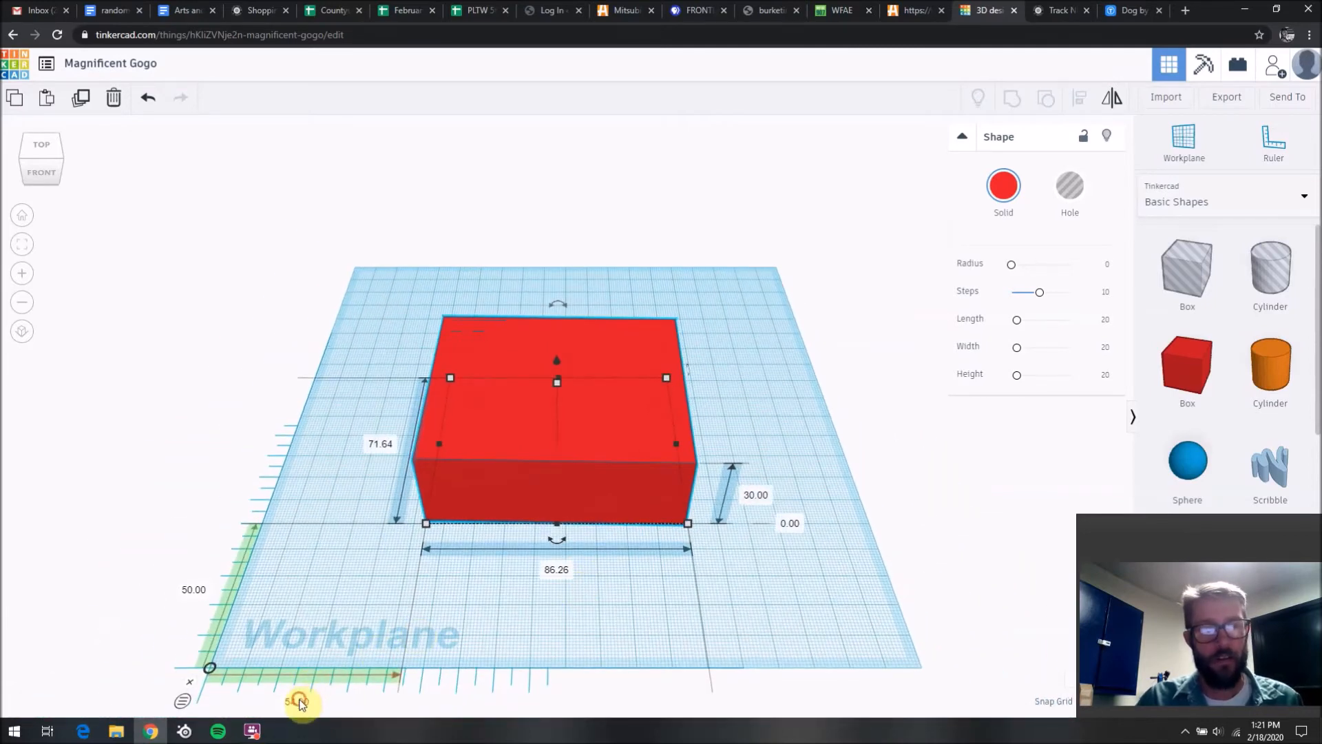
{"action": "type", "text": "60"}
{"action": "key", "text": "Return"}
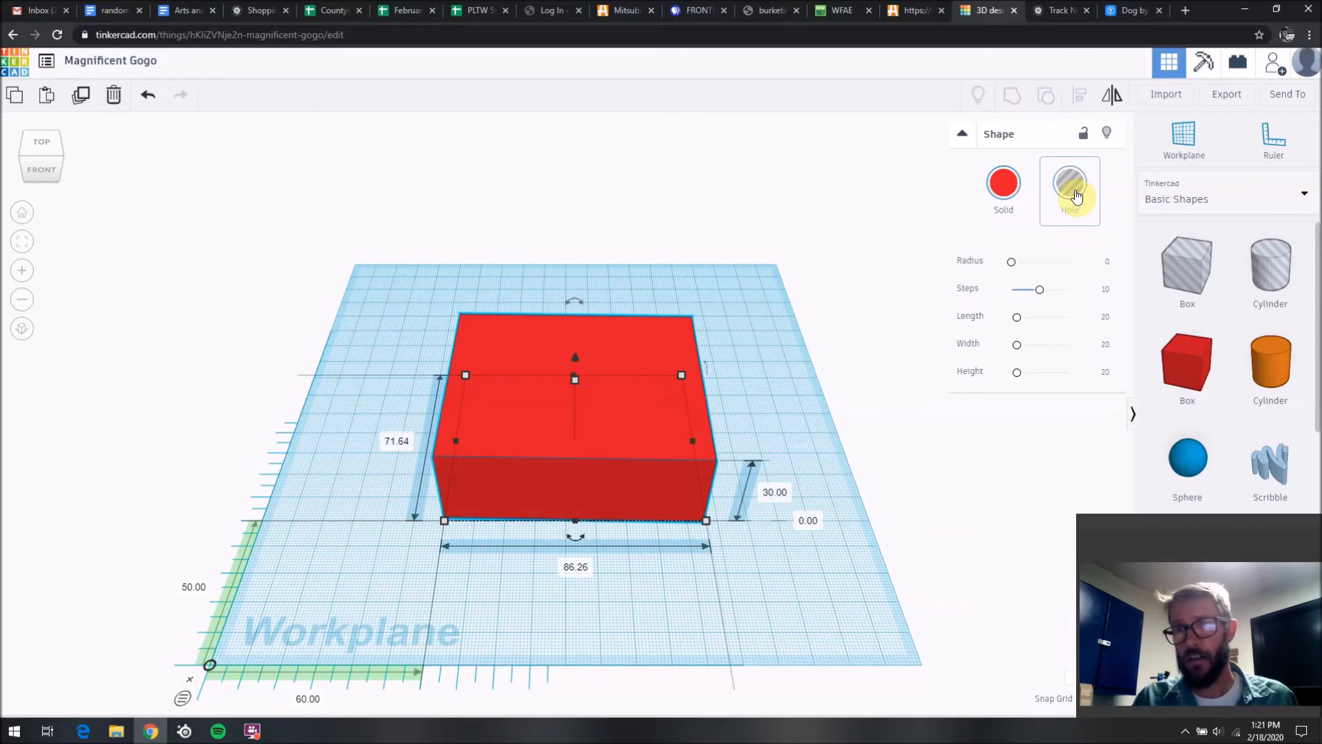
{"action": "left_click", "coordinate": [995, 468]}
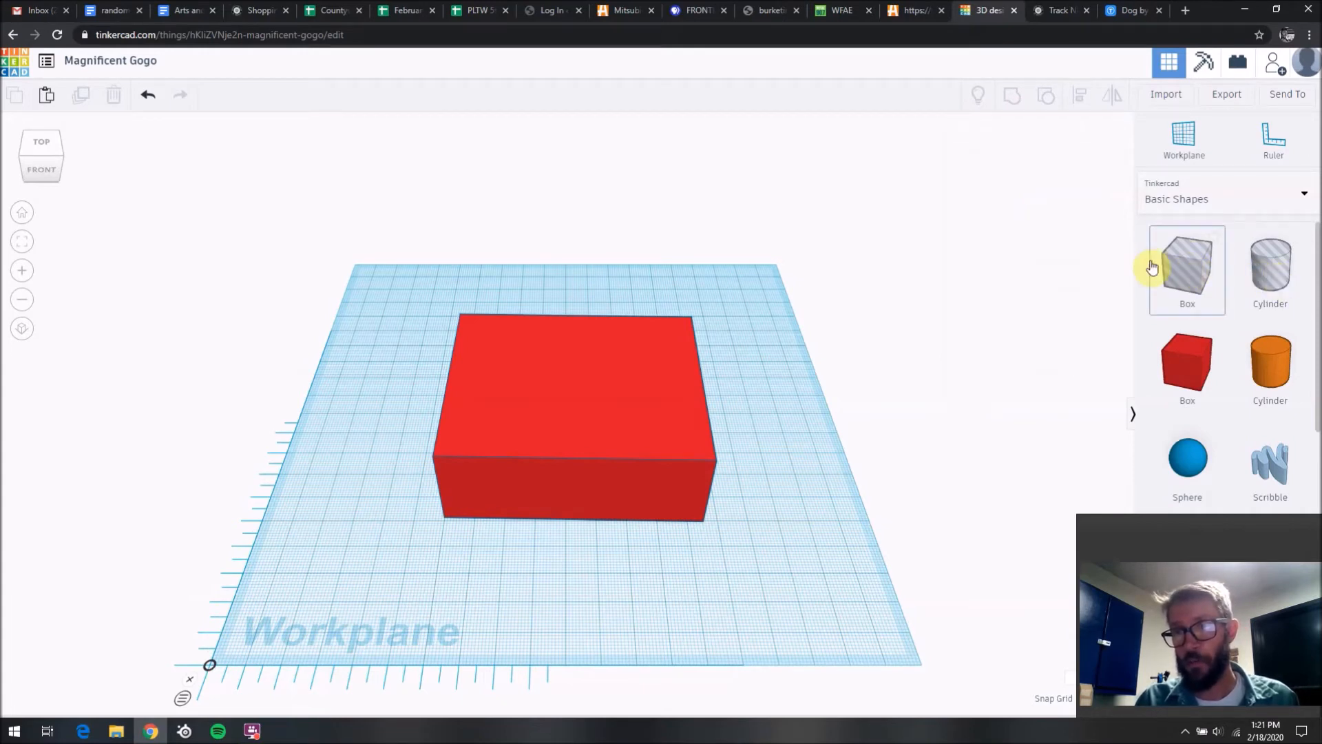
Step: Try the hole and solid settings on a sphere placed beside the box, and delete the sphere
{"action": "left_click_drag", "start_coordinate": [1183, 457], "coordinate": [807, 548]}
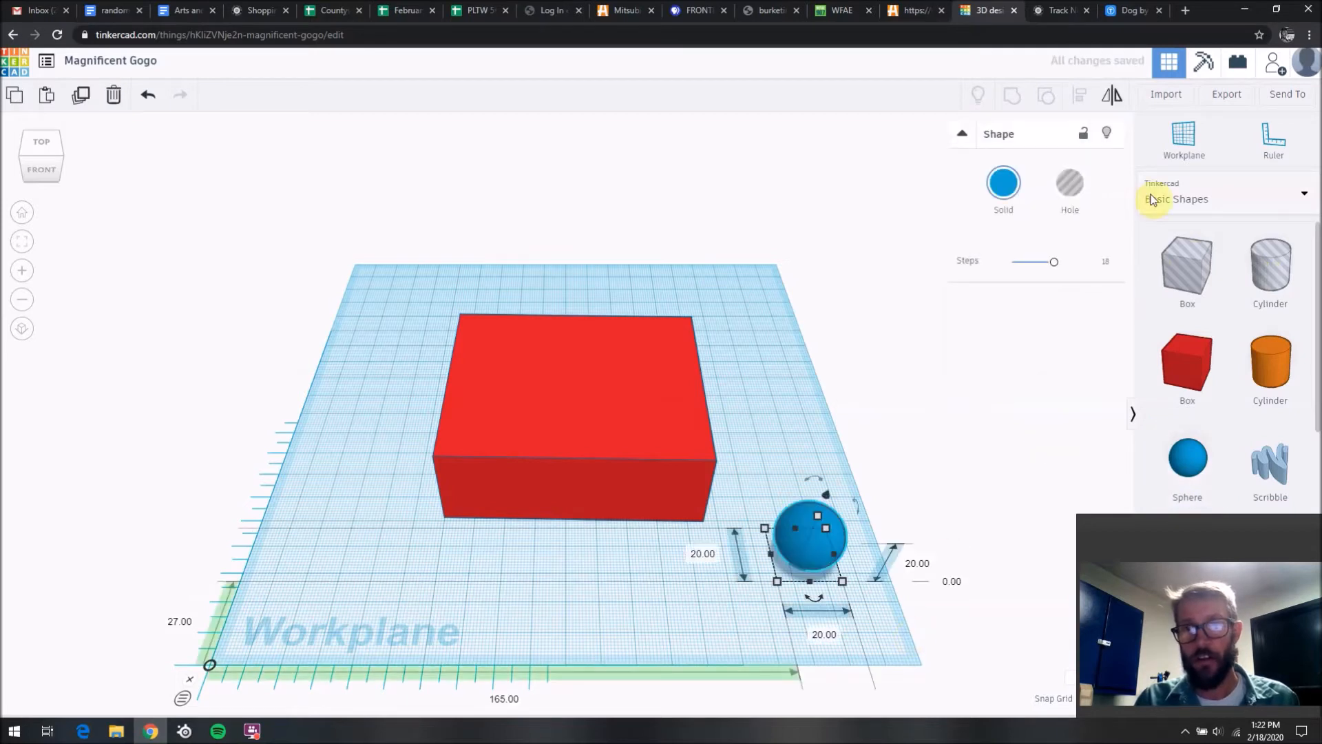
{"action": "left_click", "coordinate": [1074, 193]}
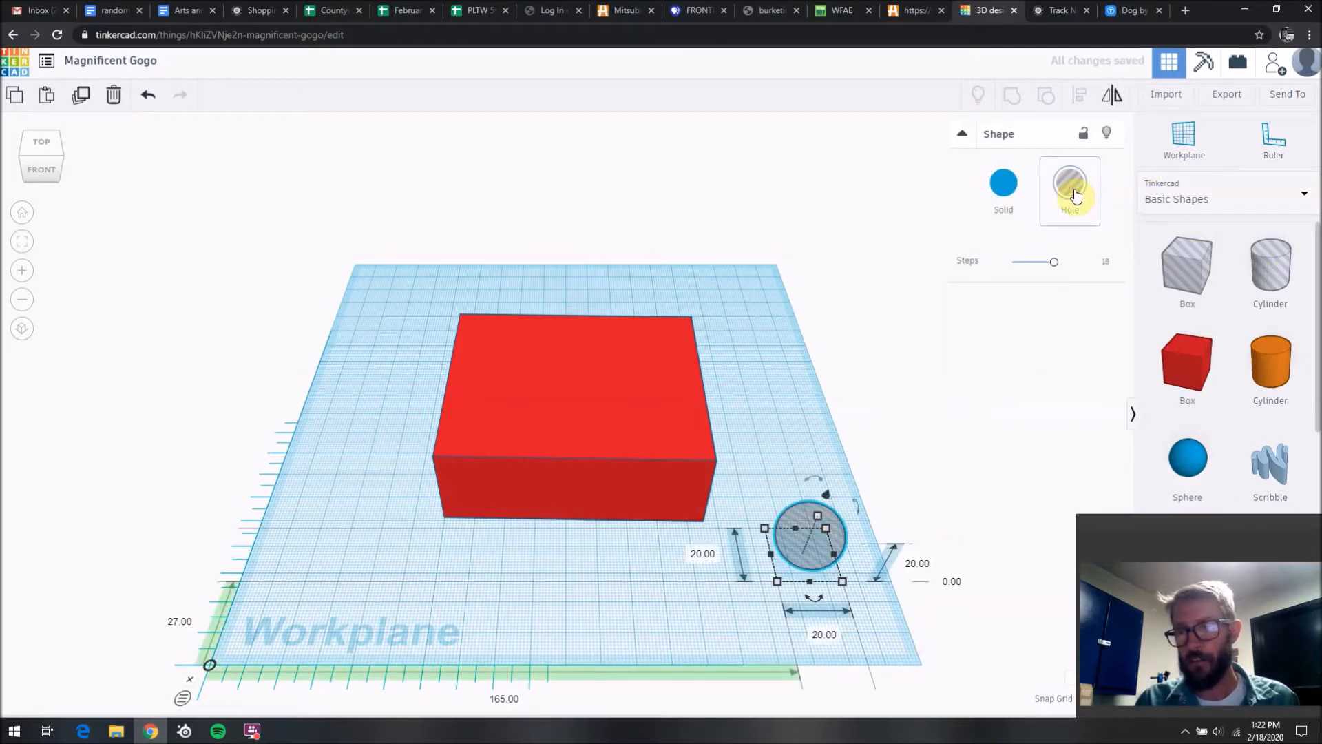
{"action": "left_click", "coordinate": [1012, 188]}
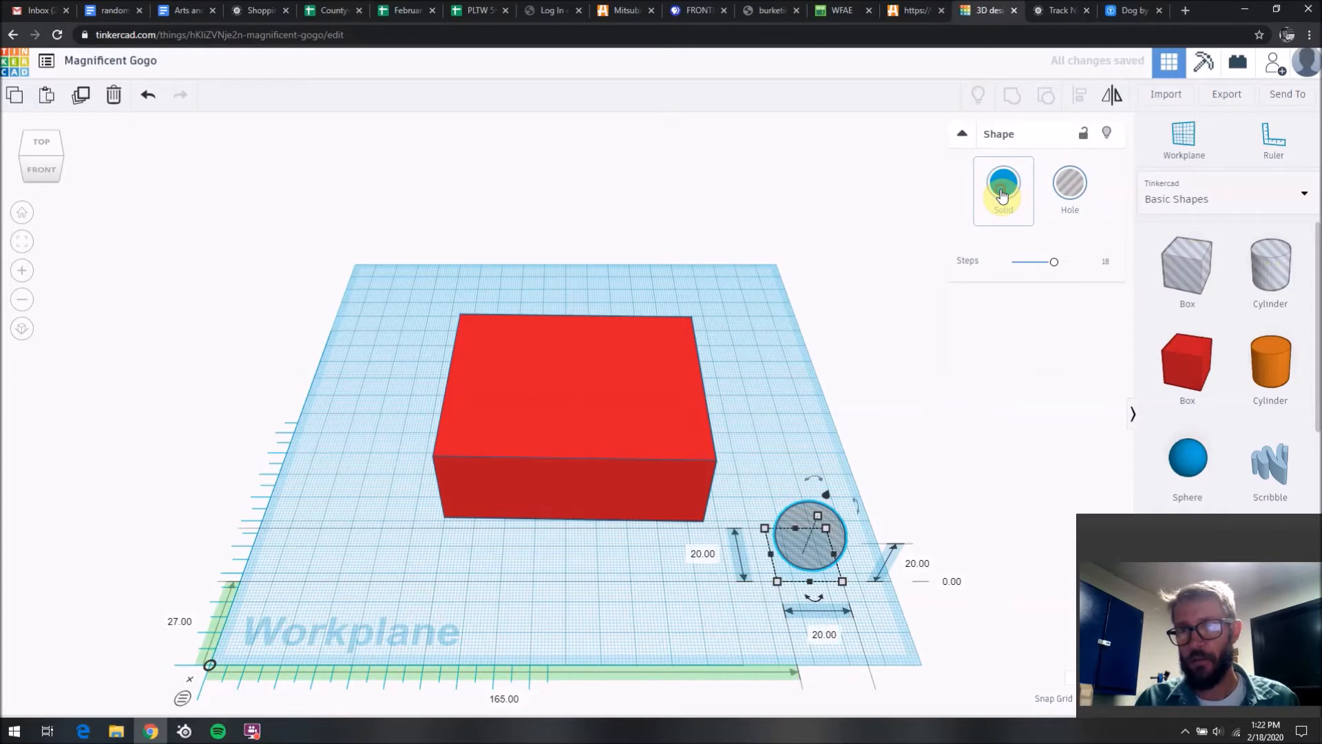
{"action": "left_click", "coordinate": [1067, 183]}
{"action": "left_click", "coordinate": [992, 188]}
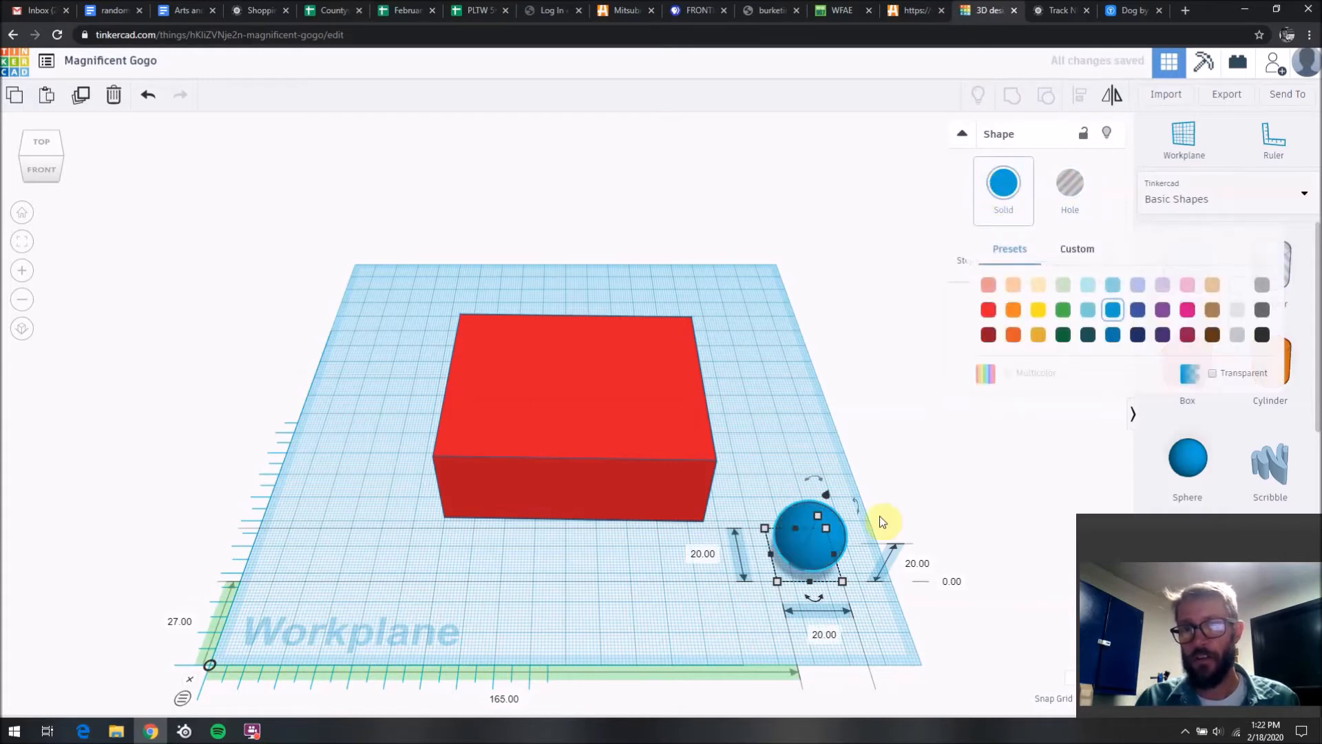
{"action": "key", "text": "Delete"}
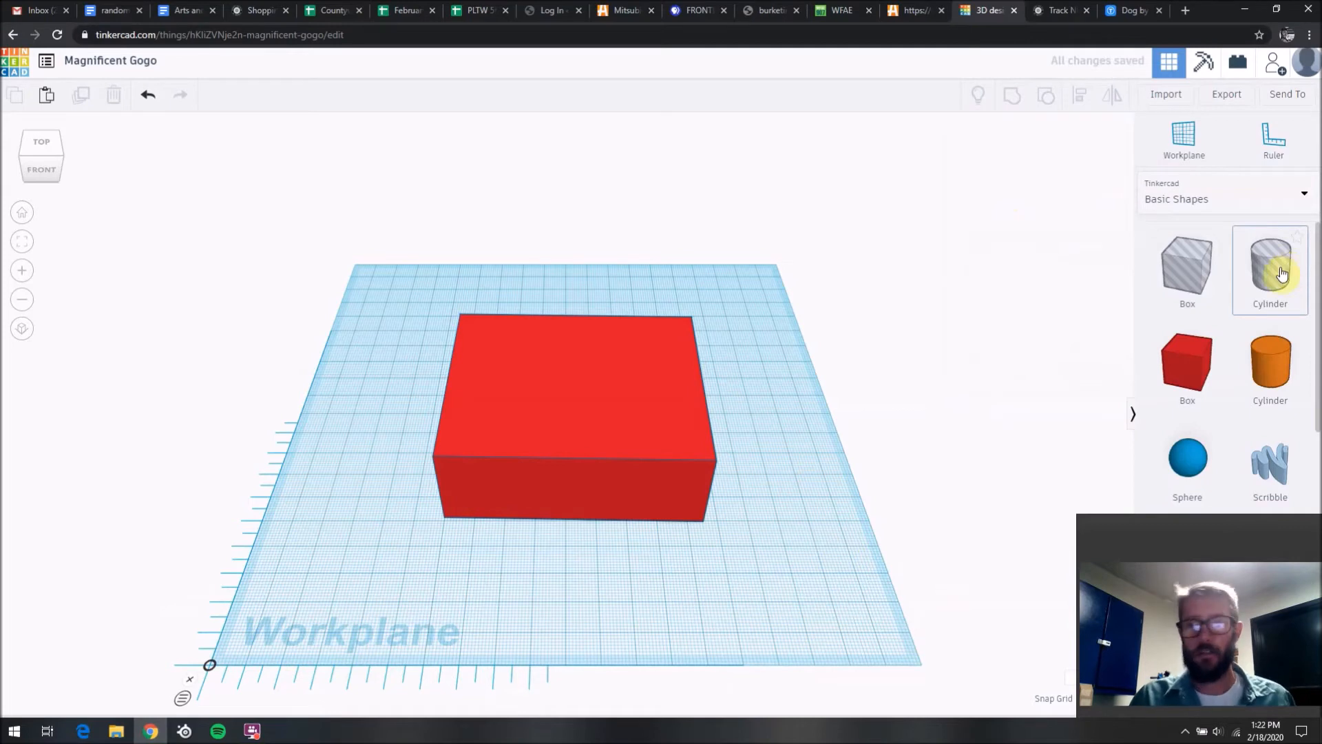
Step: Place a cylinder hole in front of the red box and set its base to 30 by 30
{"action": "left_click_drag", "start_coordinate": [1285, 269], "coordinate": [582, 587]}
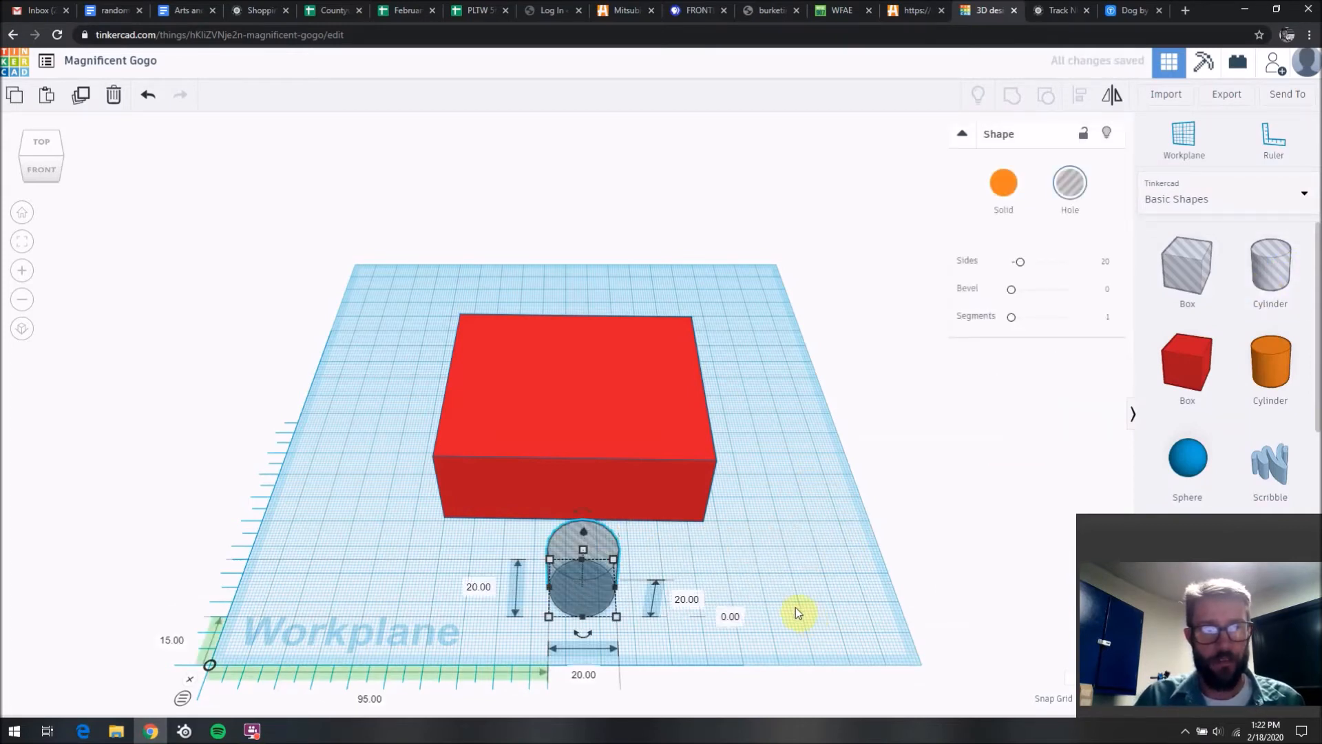
{"action": "left_click_drag", "start_coordinate": [618, 616], "coordinate": [648, 634]}
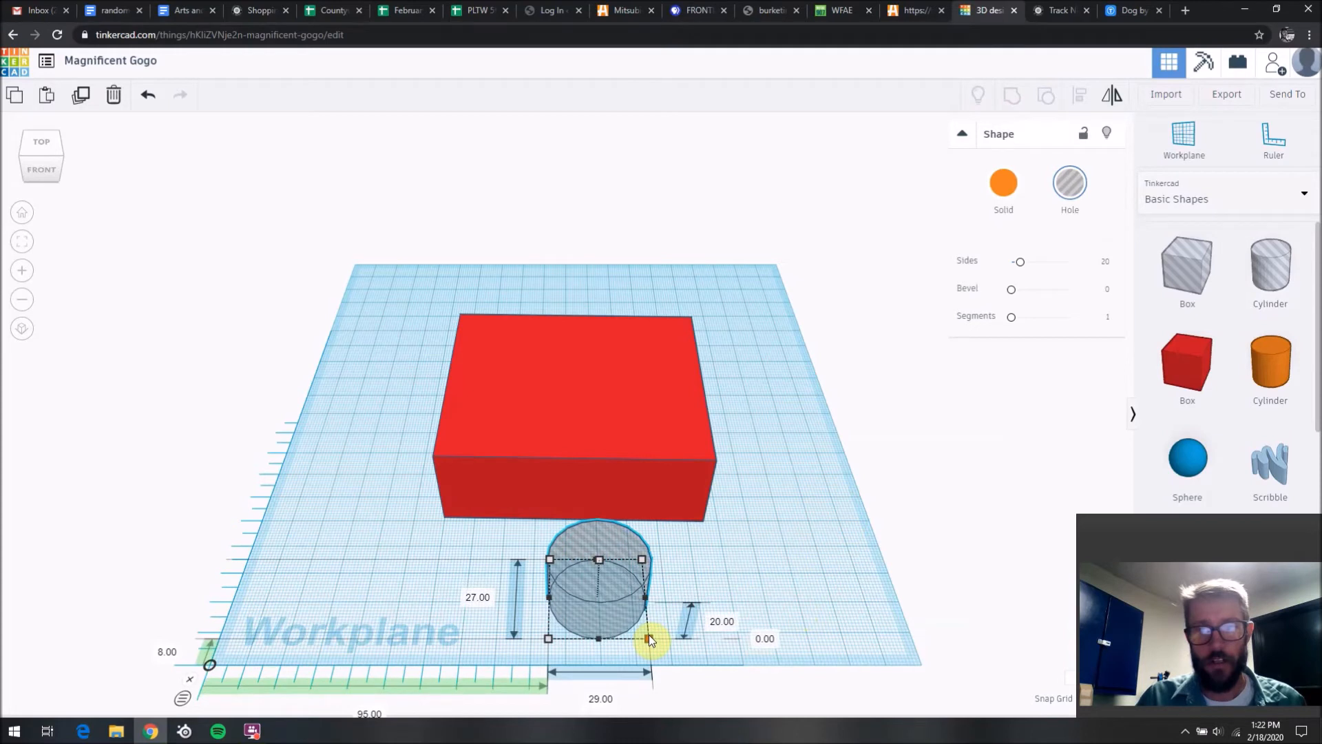
{"action": "left_click", "coordinate": [482, 596]}
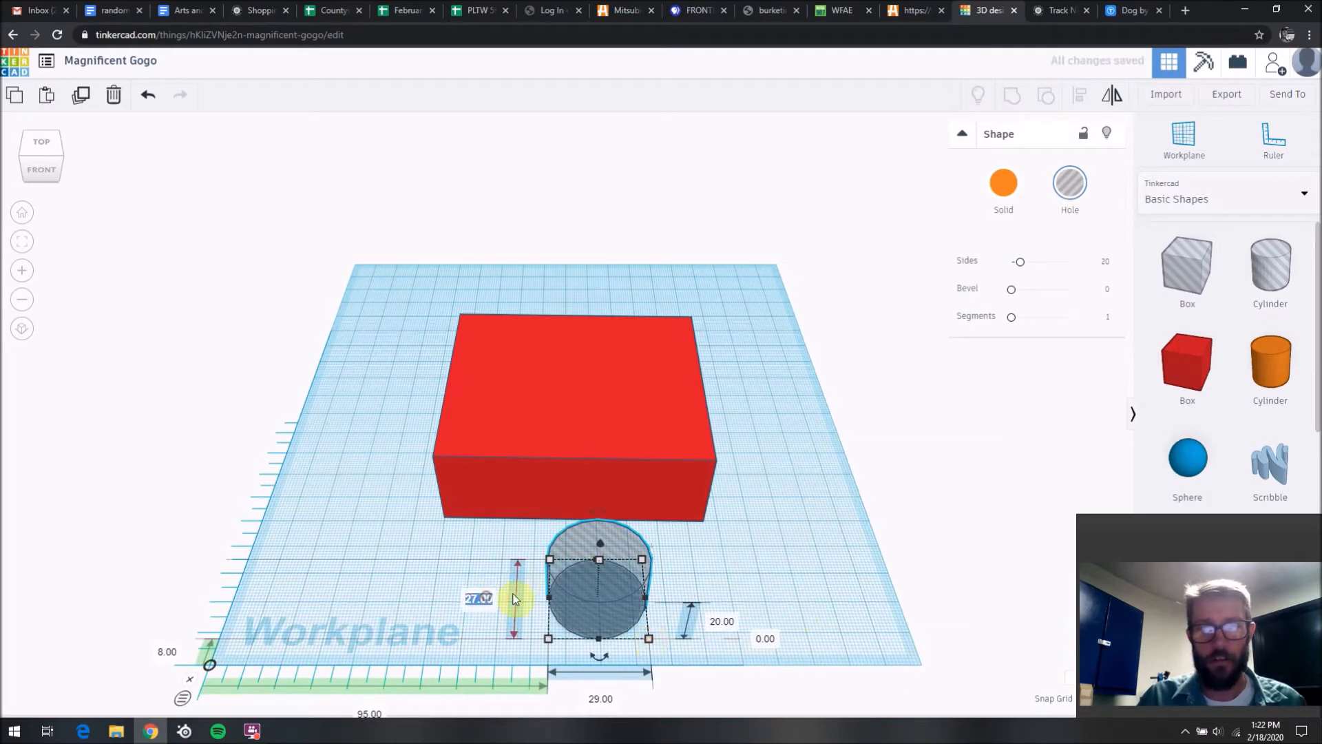
{"action": "type", "text": "30"}
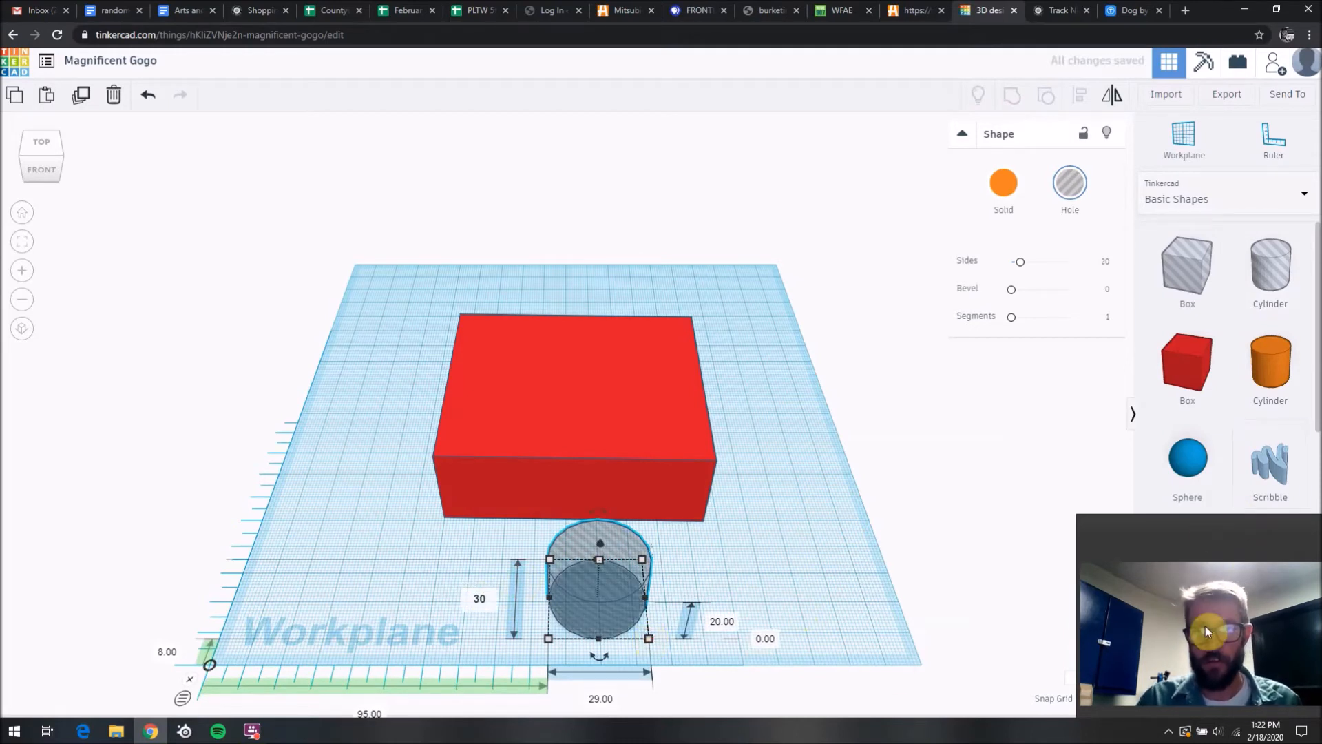
{"action": "left_click", "coordinate": [603, 698]}
{"action": "type", "text": "30"}
{"action": "key", "text": "Return"}
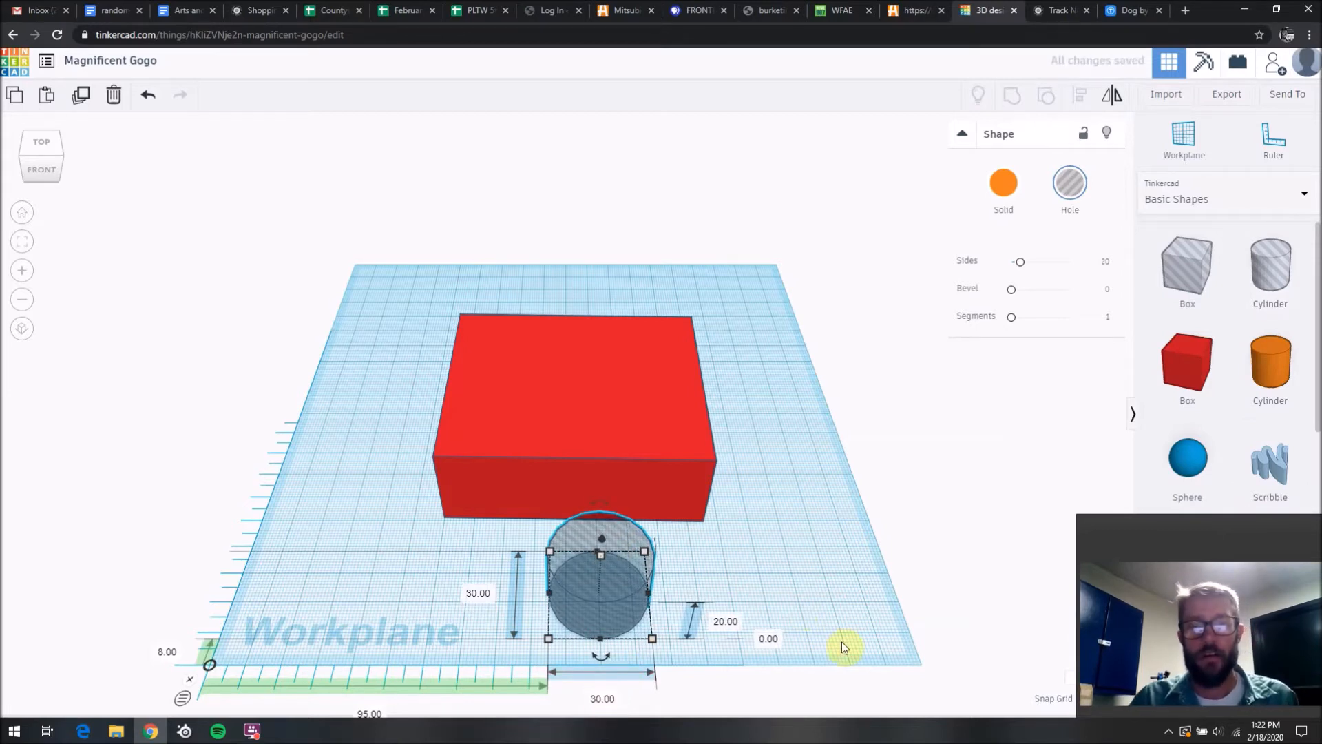
Step: Move the cylinder hole partly into the box's front face and raise it 1 above the workplane
{"action": "left_click_drag", "start_coordinate": [623, 584], "coordinate": [587, 536]}
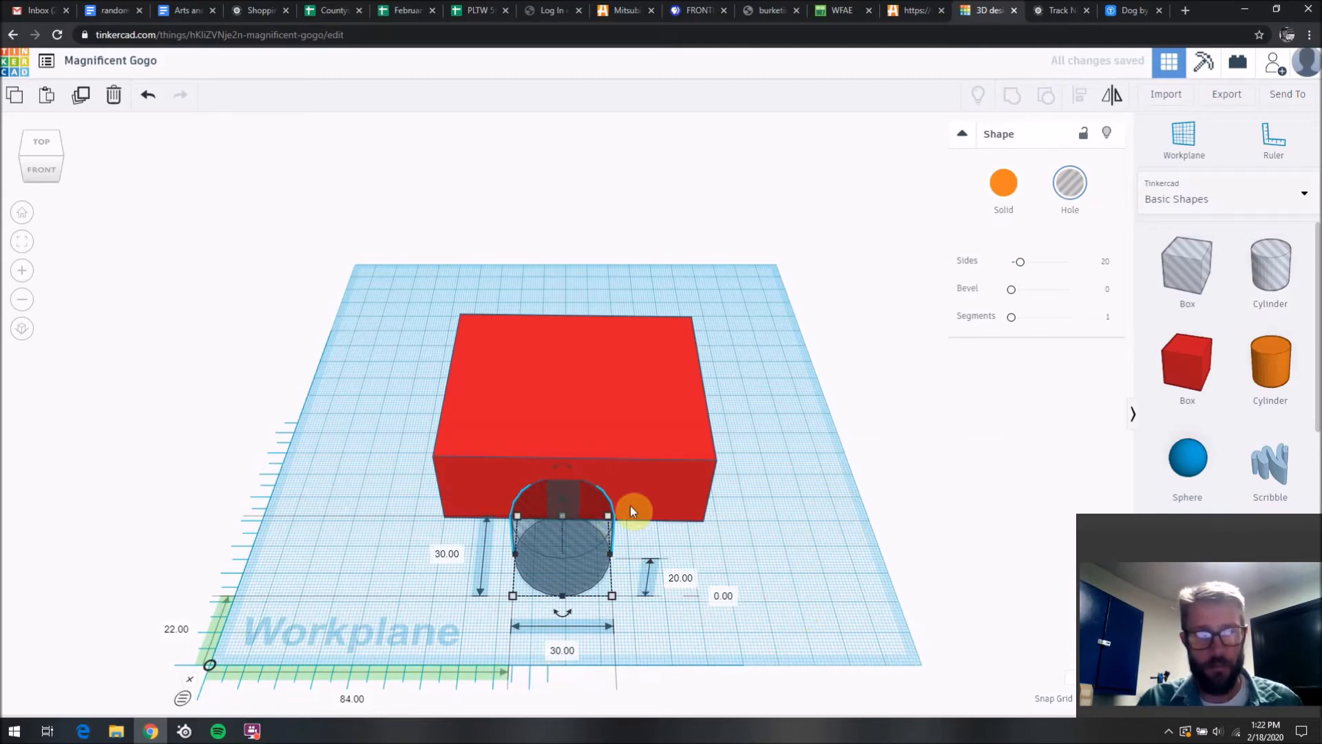
{"action": "right_click_drag", "start_coordinate": [752, 549], "coordinate": [721, 546]}
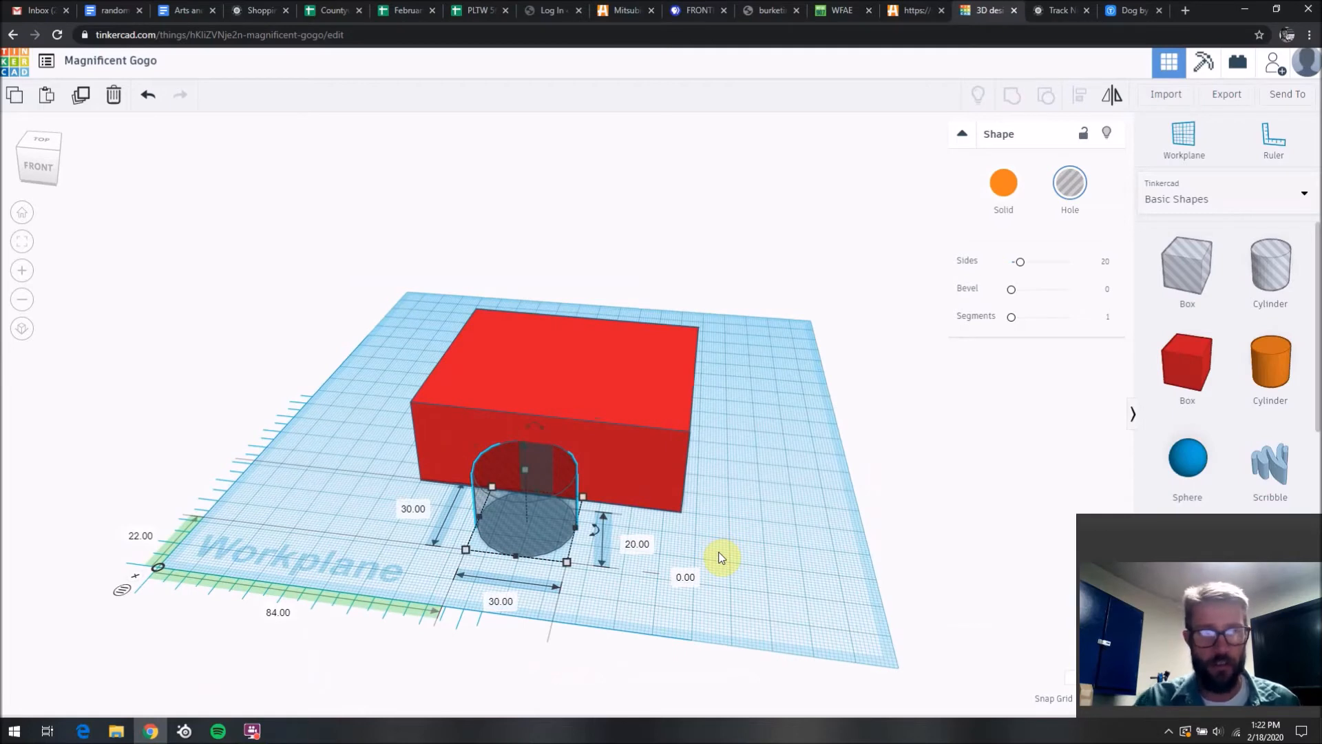
{"action": "mouse_move", "coordinate": [525, 447]}
{"action": "left_mouse_down"}
{"action": "mouse_move", "coordinate": [523, 419]}
{"action": "mouse_move", "coordinate": [531, 453]}
{"action": "mouse_move", "coordinate": [546, 458]}
{"action": "left_mouse_up"}
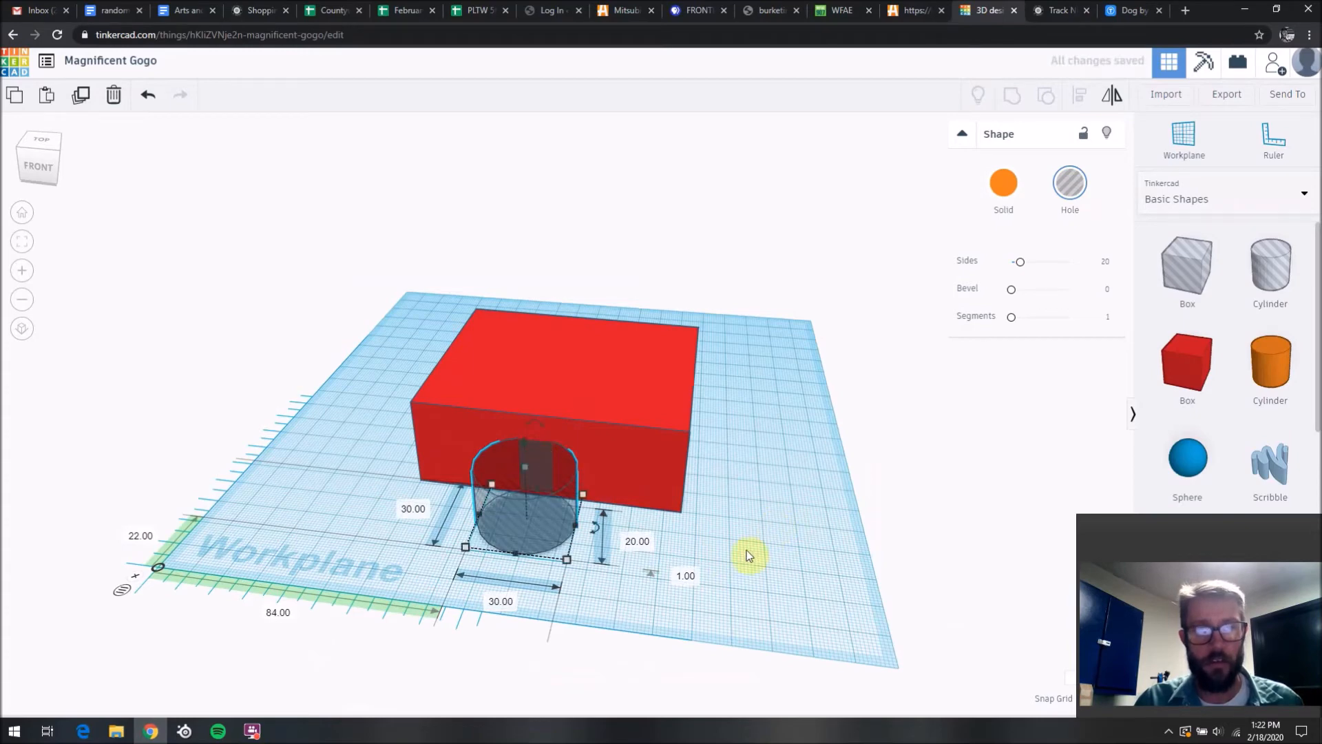
Step: Stretch the cylinder hole to a height of about 47 so it extends above the red box
{"action": "left_click", "coordinate": [764, 591]}
{"action": "right_click_drag", "start_coordinate": [765, 591], "coordinate": [791, 510]}
{"action": "scroll", "coordinate": [696, 418], "scroll_direction": "up", "scroll_amount": 2}
{"action": "left_click", "coordinate": [696, 418]}
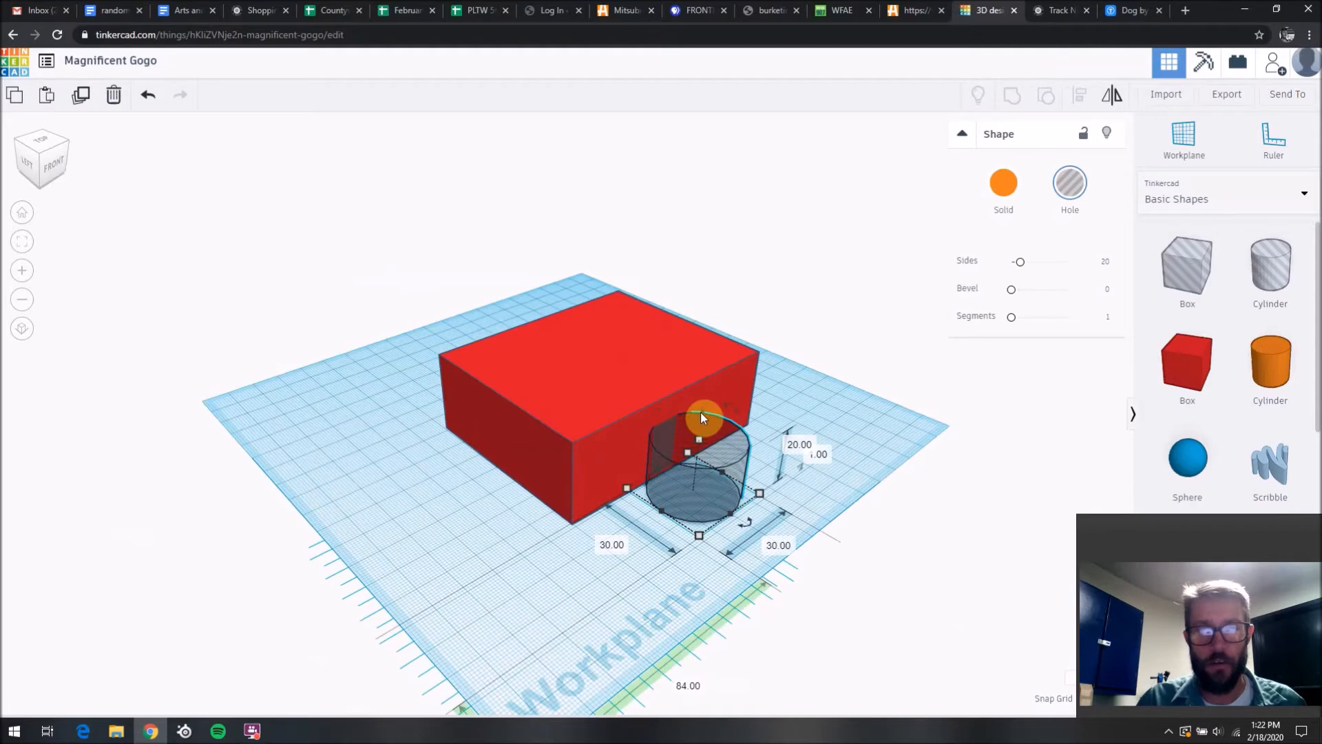
{"action": "left_click_drag", "start_coordinate": [699, 440], "coordinate": [697, 361]}
Step: Move the cylinder hole inside the red box, about 106 across and 81 back from the ruler's origin
{"action": "left_click_drag", "start_coordinate": [593, 639], "coordinate": [462, 572]}
{"action": "right_click_drag", "start_coordinate": [540, 579], "coordinate": [506, 481]}
{"action": "left_click", "coordinate": [540, 394]}
{"action": "left_click_drag", "start_coordinate": [540, 397], "coordinate": [634, 341]}
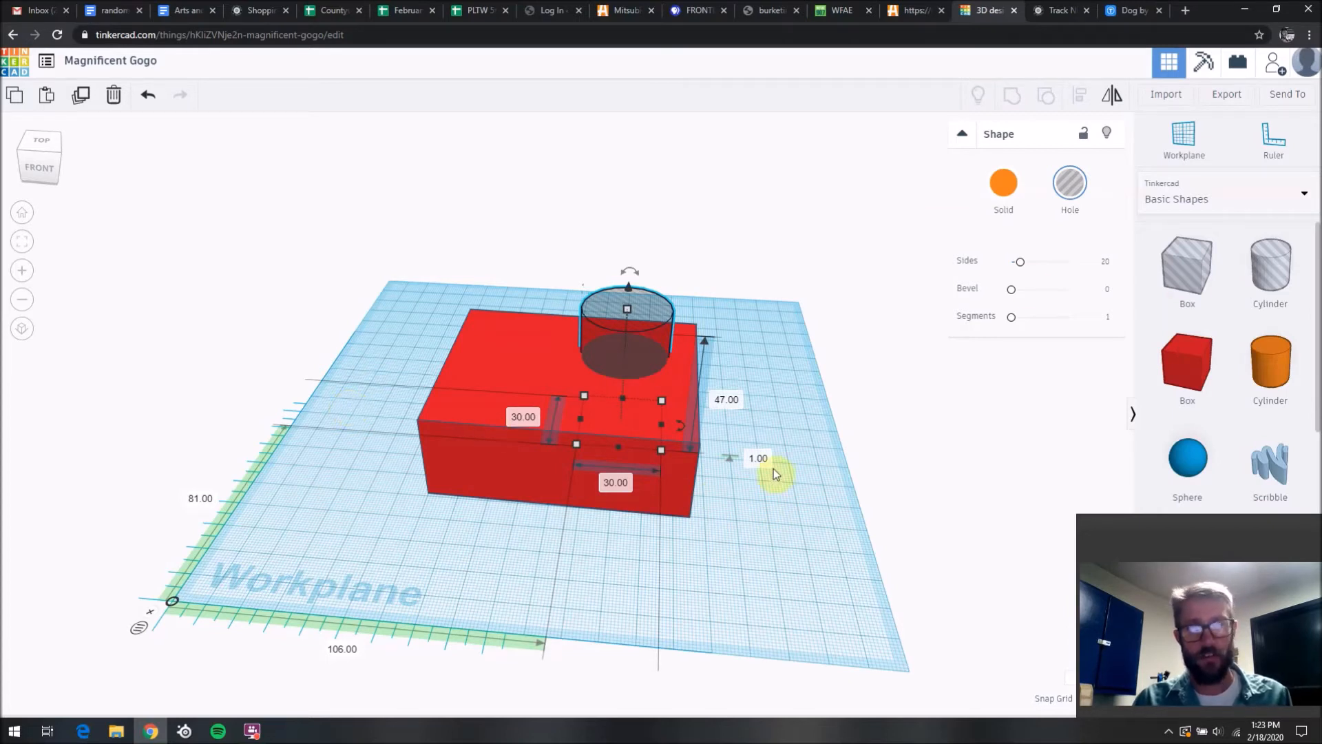
Step: Select the cylinder hole and the red box together and set their combined width to 90 and depth to 70
{"action": "left_click", "coordinate": [481, 347], "text": "shift"}
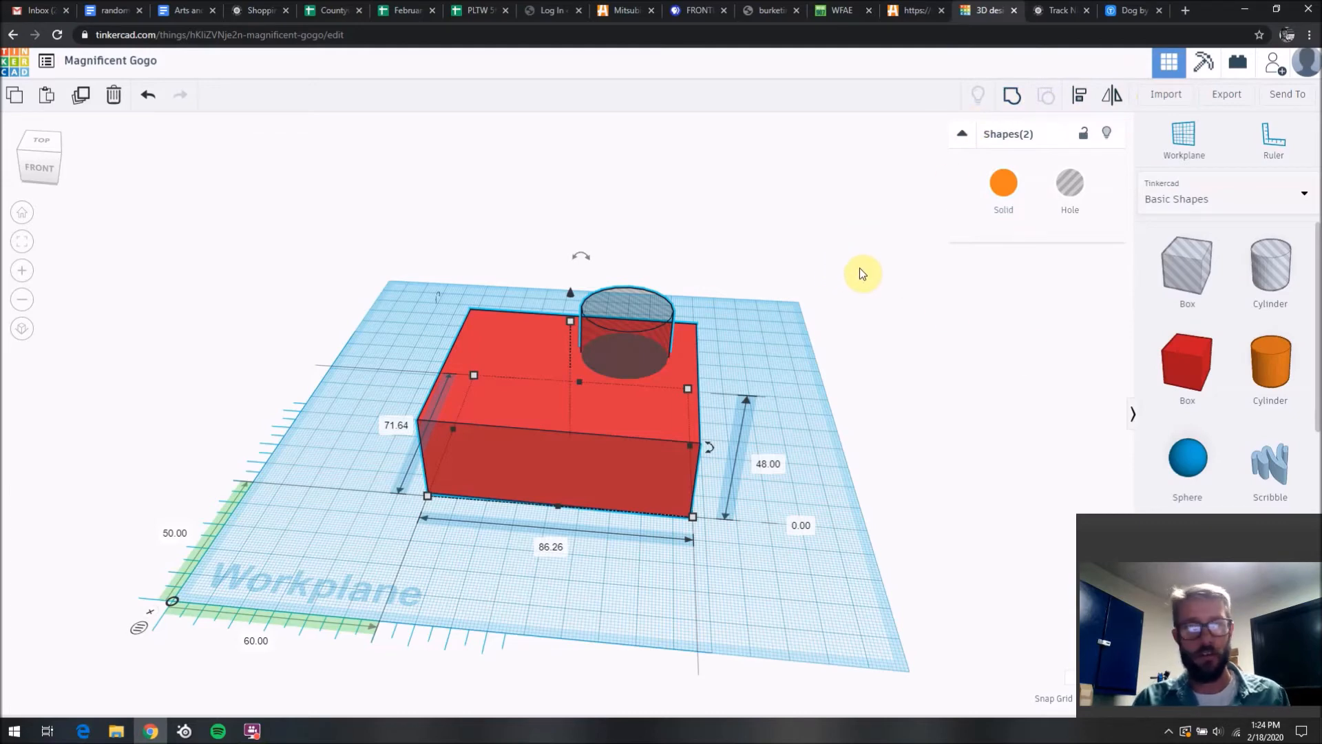
{"action": "right_click_drag", "start_coordinate": [886, 309], "coordinate": [913, 354]}
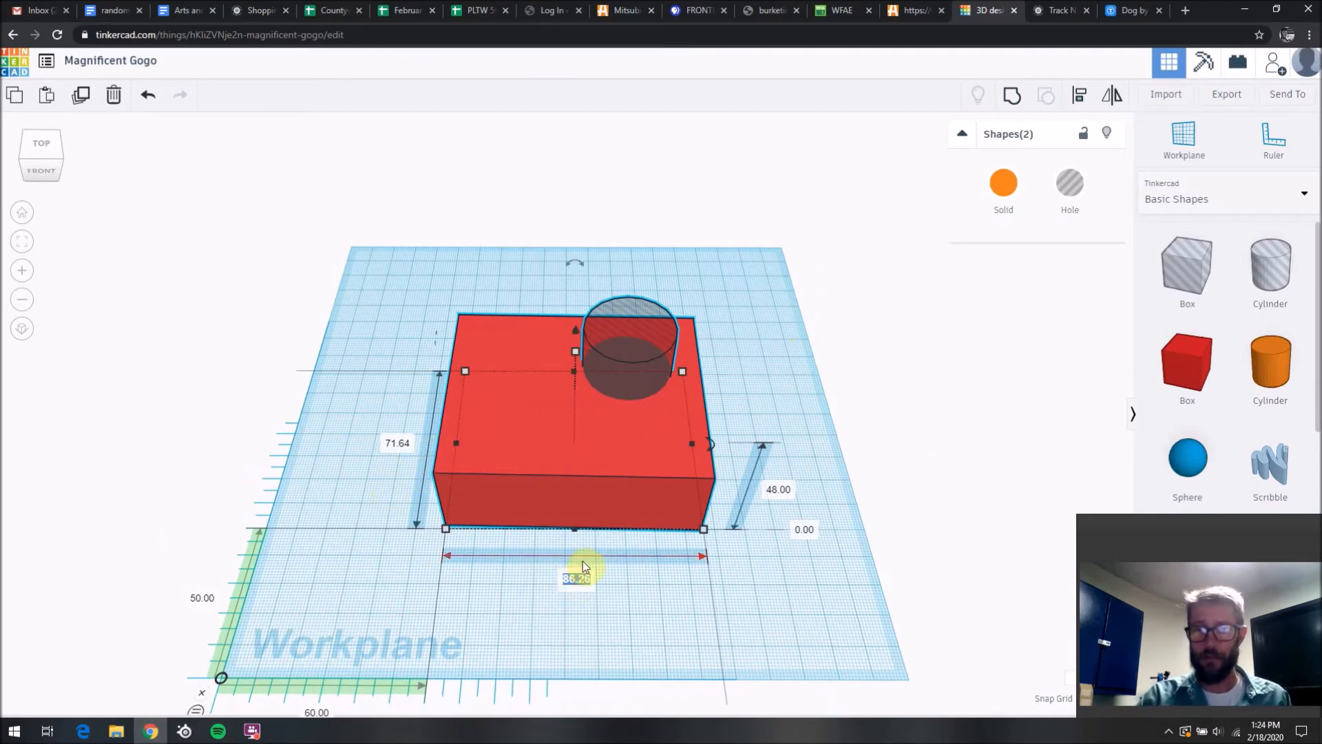
{"action": "key", "text": "Return"}
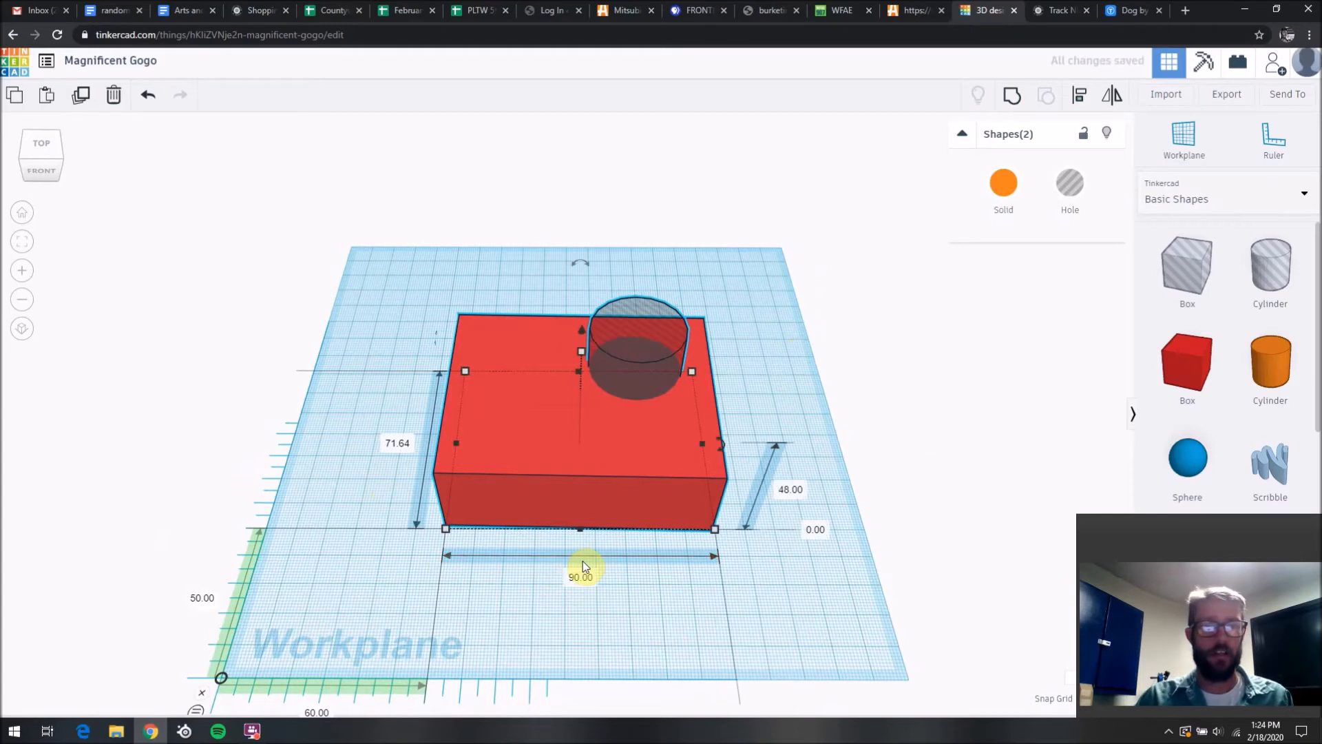
{"action": "left_click", "coordinate": [396, 445]}
{"action": "type", "text": "70"}
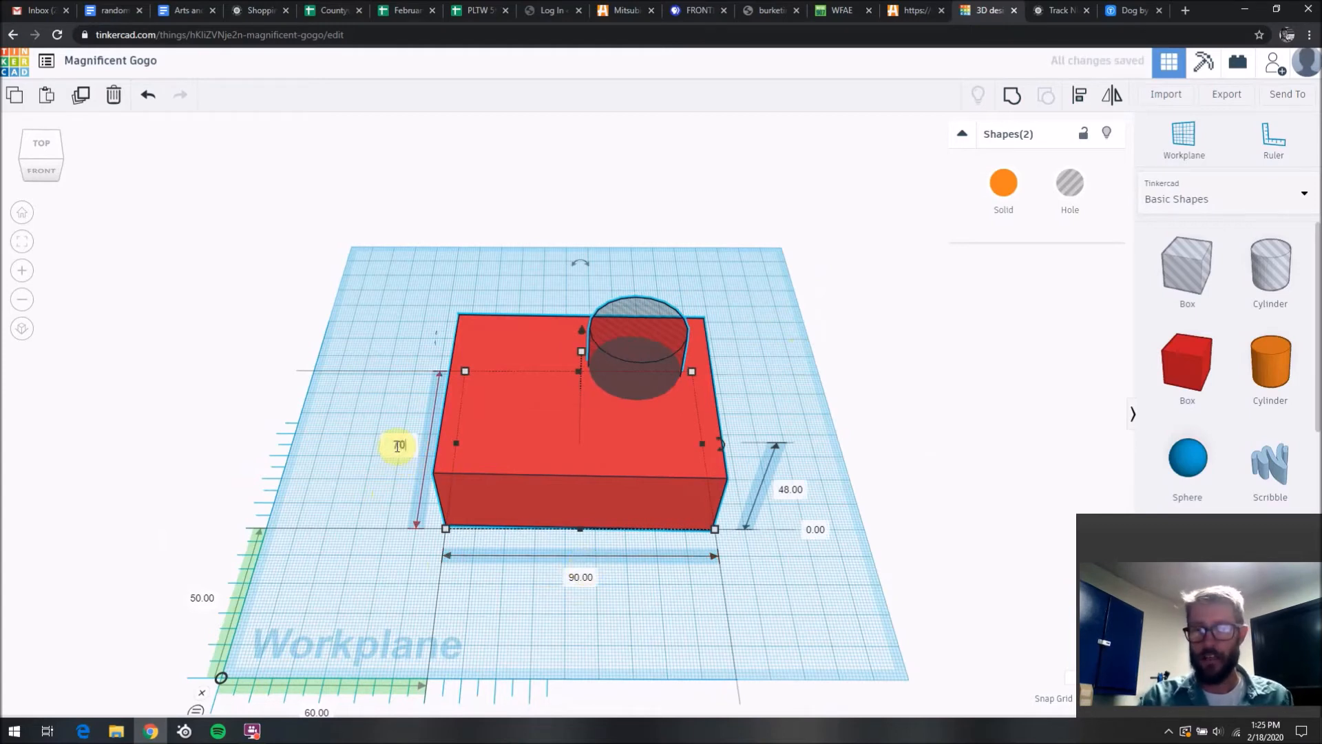
{"action": "key", "text": "Return"}
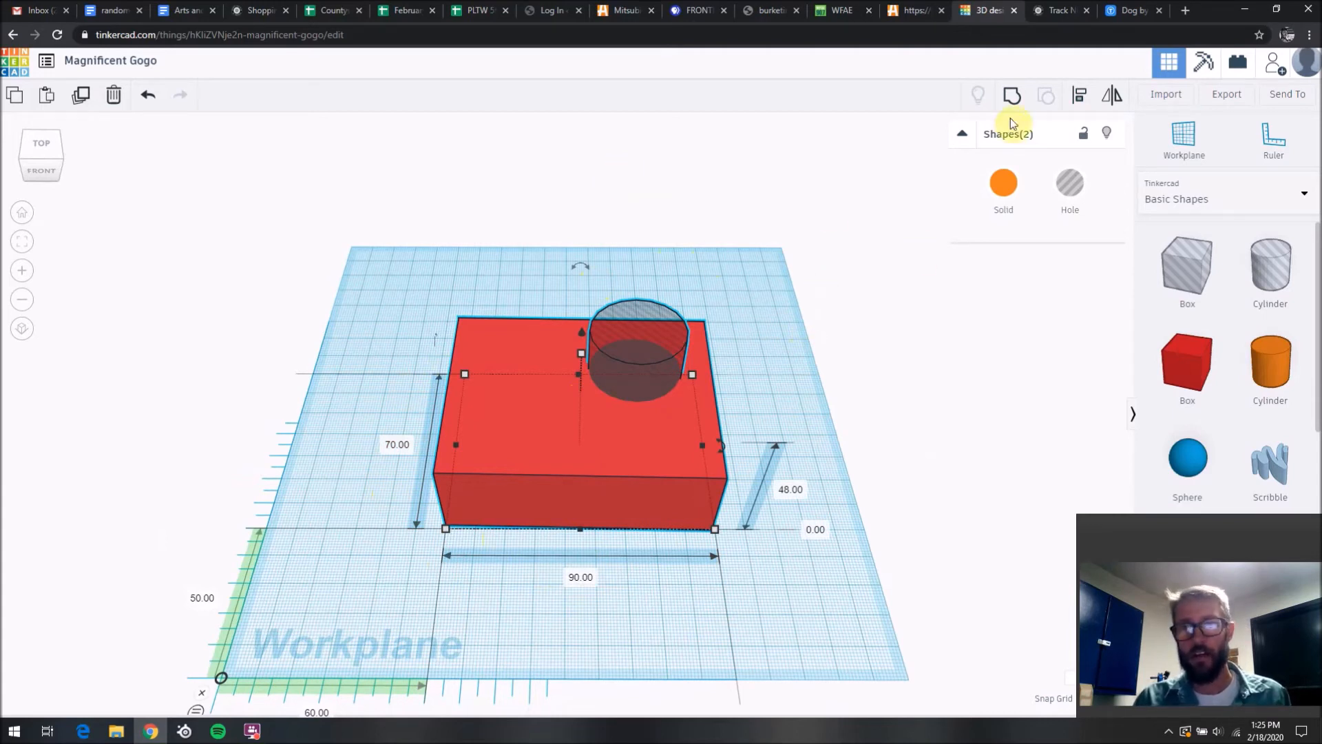
Step: Align the cylinder hole with the centre of the red box across both its width and depth
{"action": "left_click", "coordinate": [1076, 103]}
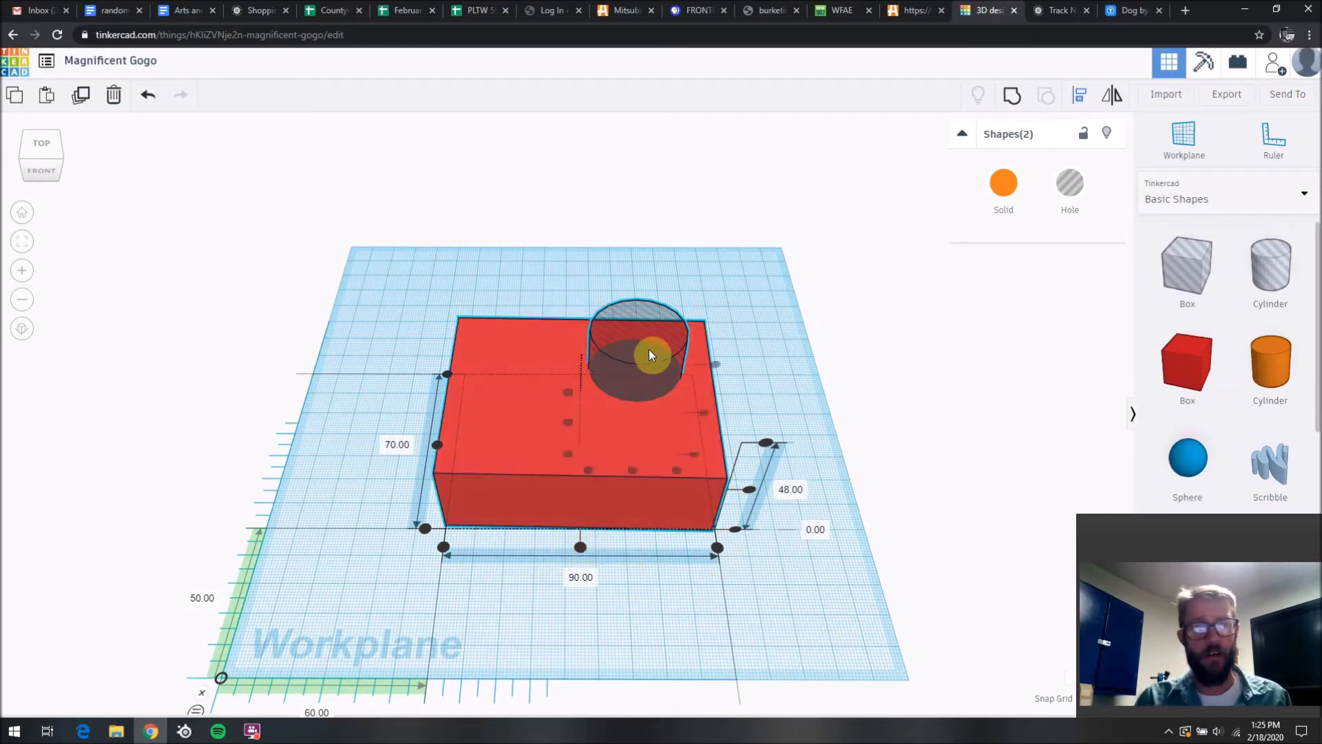
{"action": "left_click", "coordinate": [580, 548]}
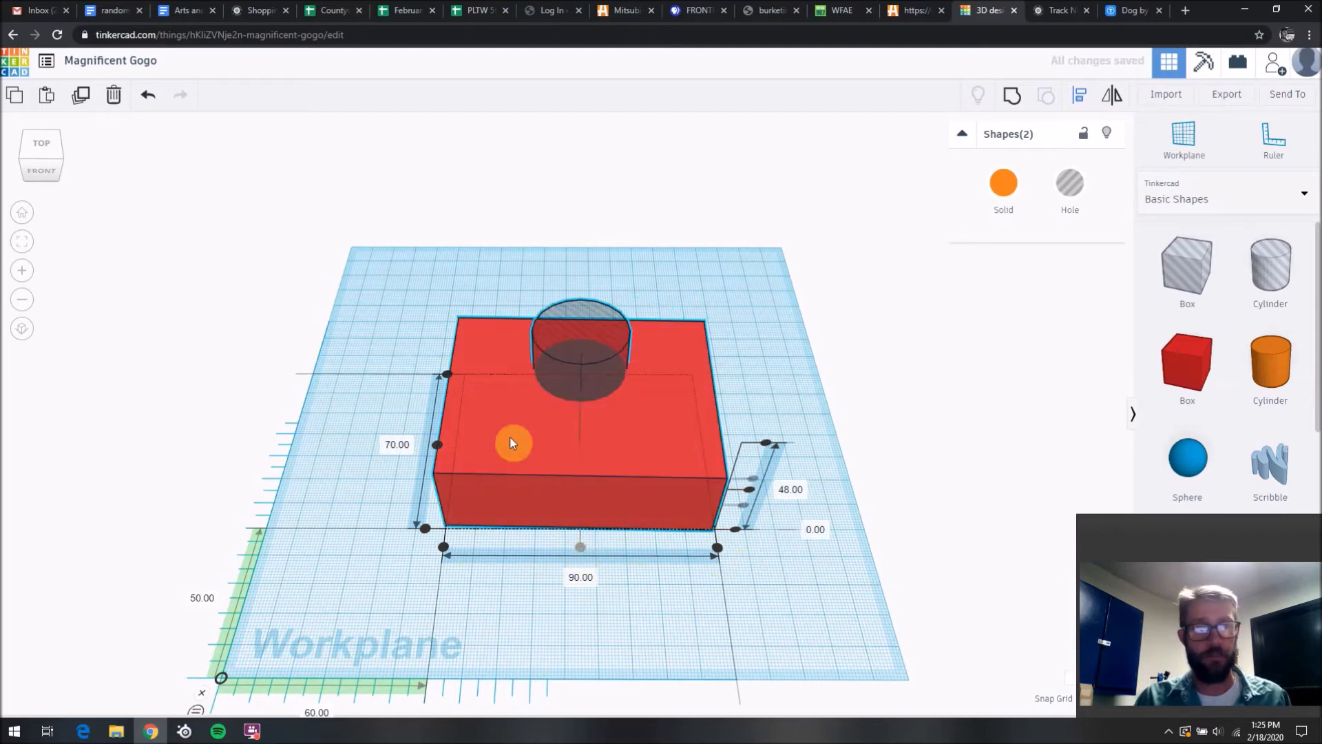
{"action": "left_click", "coordinate": [438, 448]}
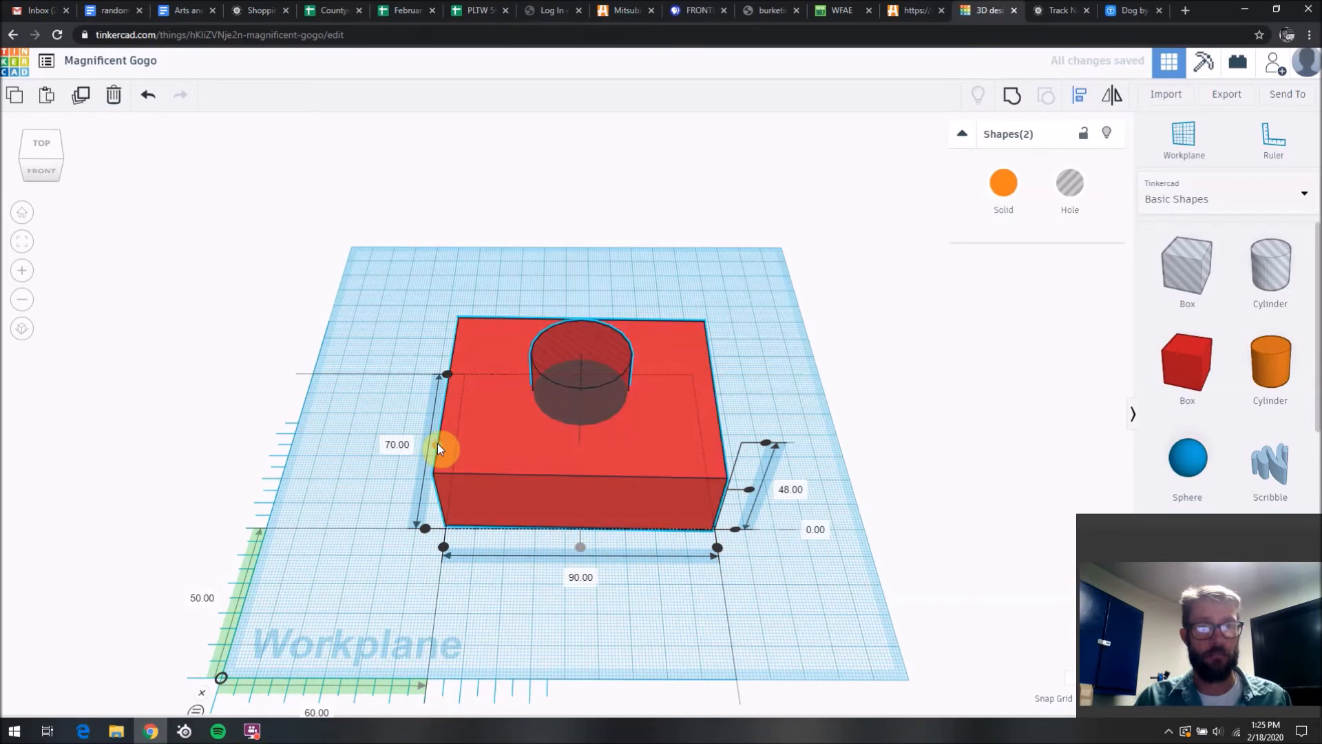
{"action": "left_click", "coordinate": [915, 395]}
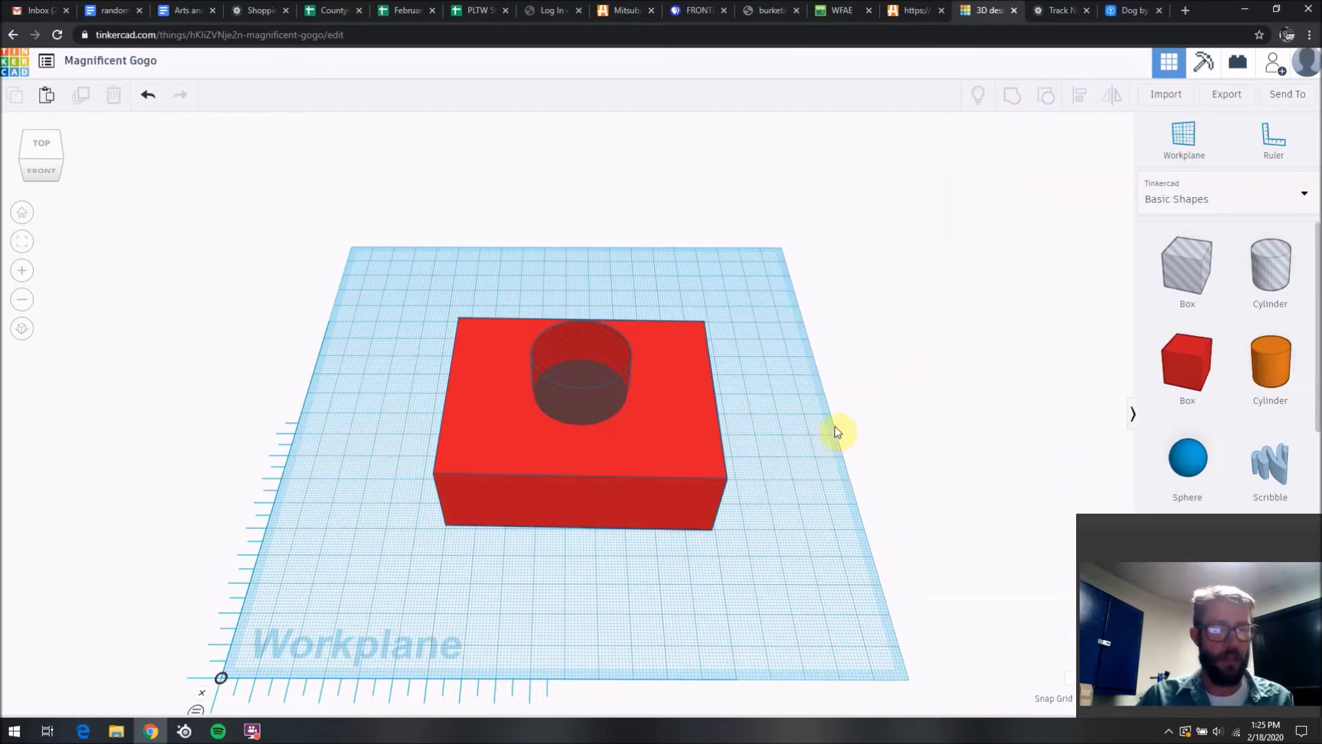
Step: Group the red box with the cylinder hole to cut a round hole through the box
{"action": "left_click", "coordinate": [691, 462]}
{"action": "left_click", "coordinate": [608, 350], "text": "shift"}
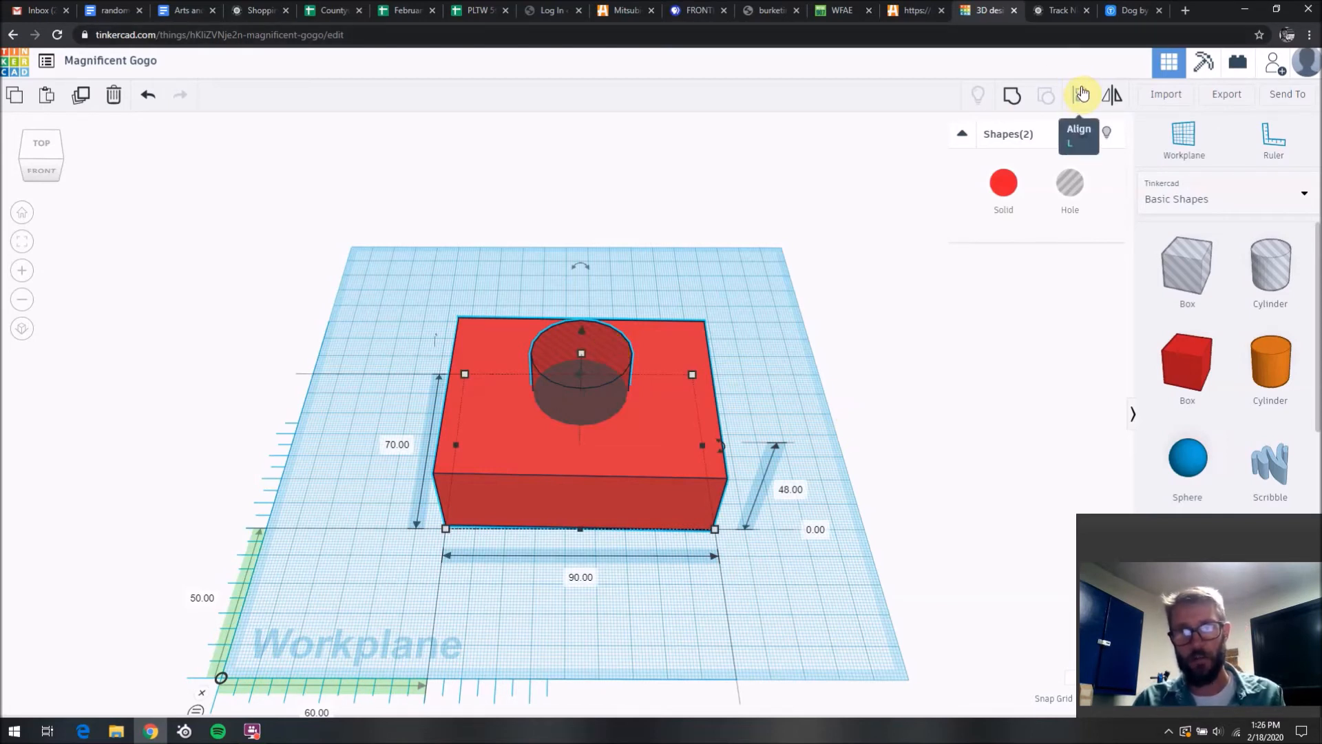
{"action": "left_click", "coordinate": [1009, 98]}
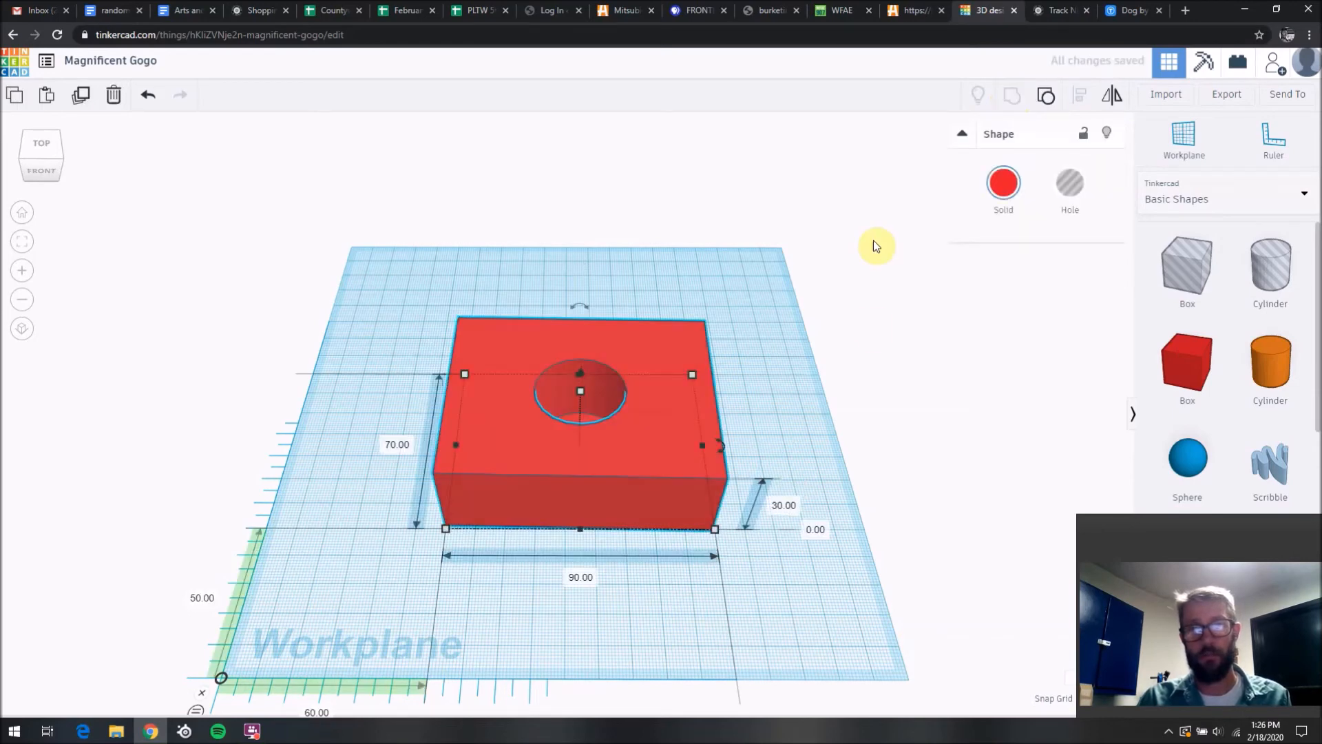
Step: Ungroup the red box and its cylinder hole so the two shapes can be edited separately
{"action": "left_click", "coordinate": [792, 417]}
{"action": "right_click_drag", "start_coordinate": [944, 420], "coordinate": [1021, 519]}
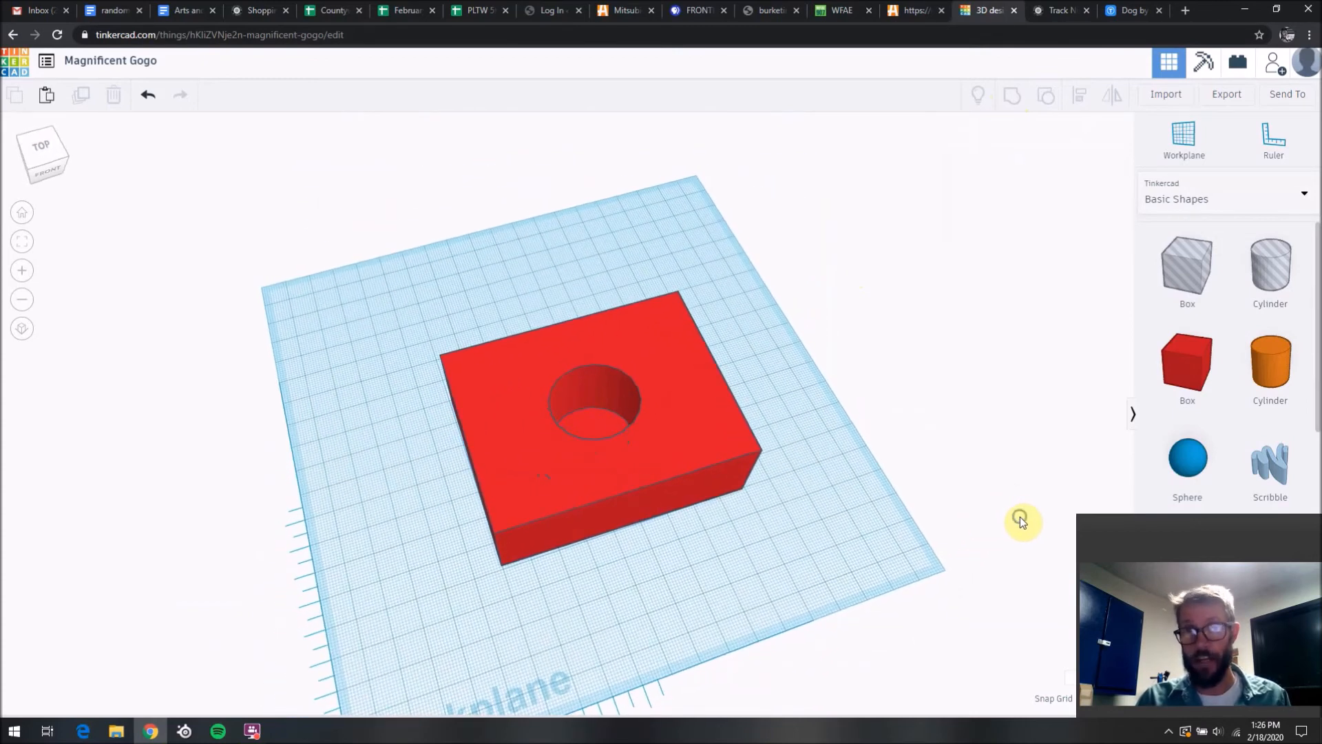
{"action": "left_click", "coordinate": [690, 437]}
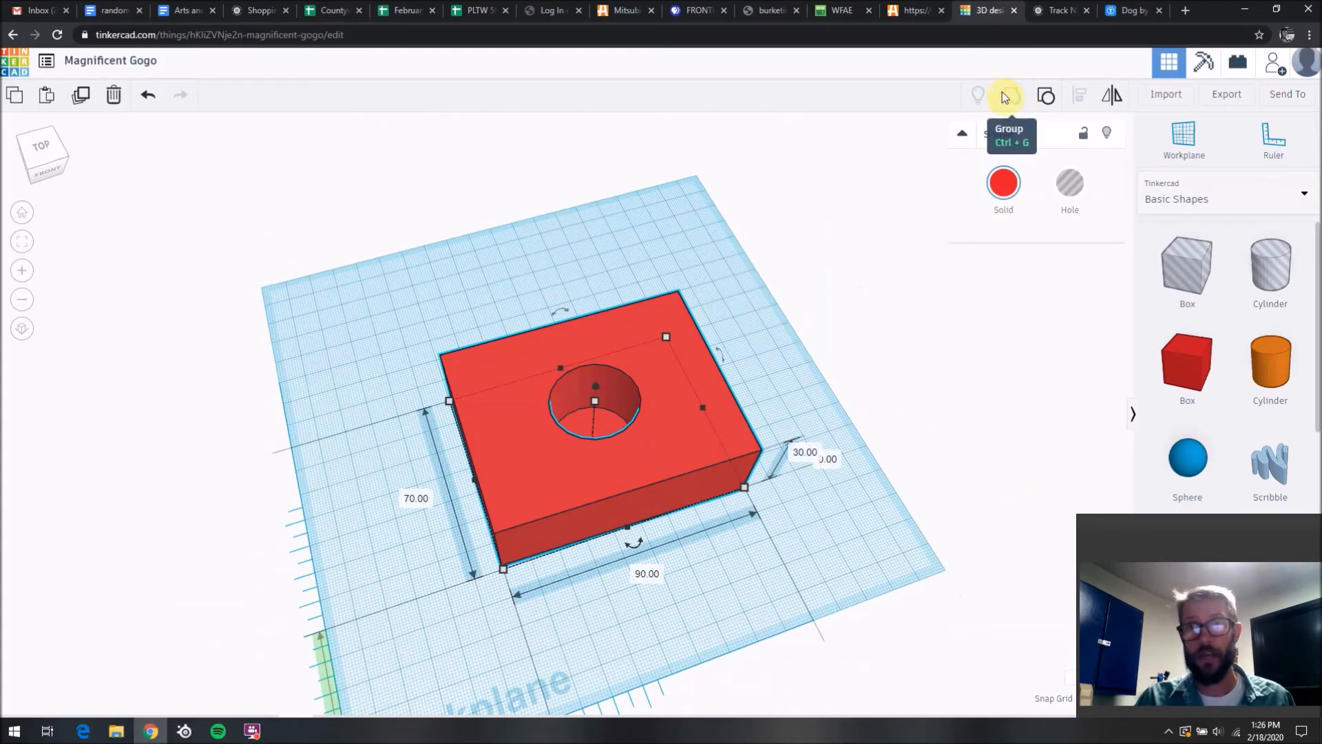
{"action": "left_click", "coordinate": [1048, 100]}
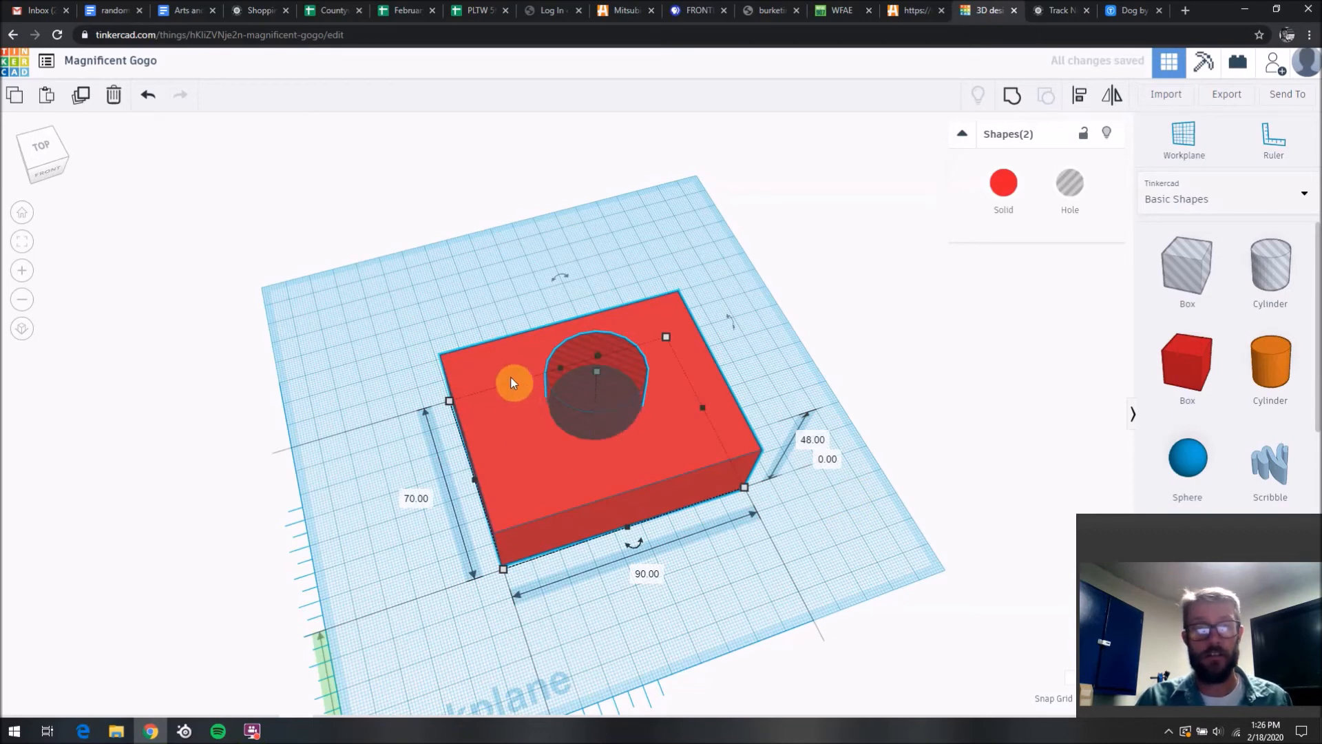
{"action": "left_click", "coordinate": [429, 316]}
Step: Set the cylinder hole's elevation above the workplane to 0
{"action": "left_click", "coordinate": [570, 348]}
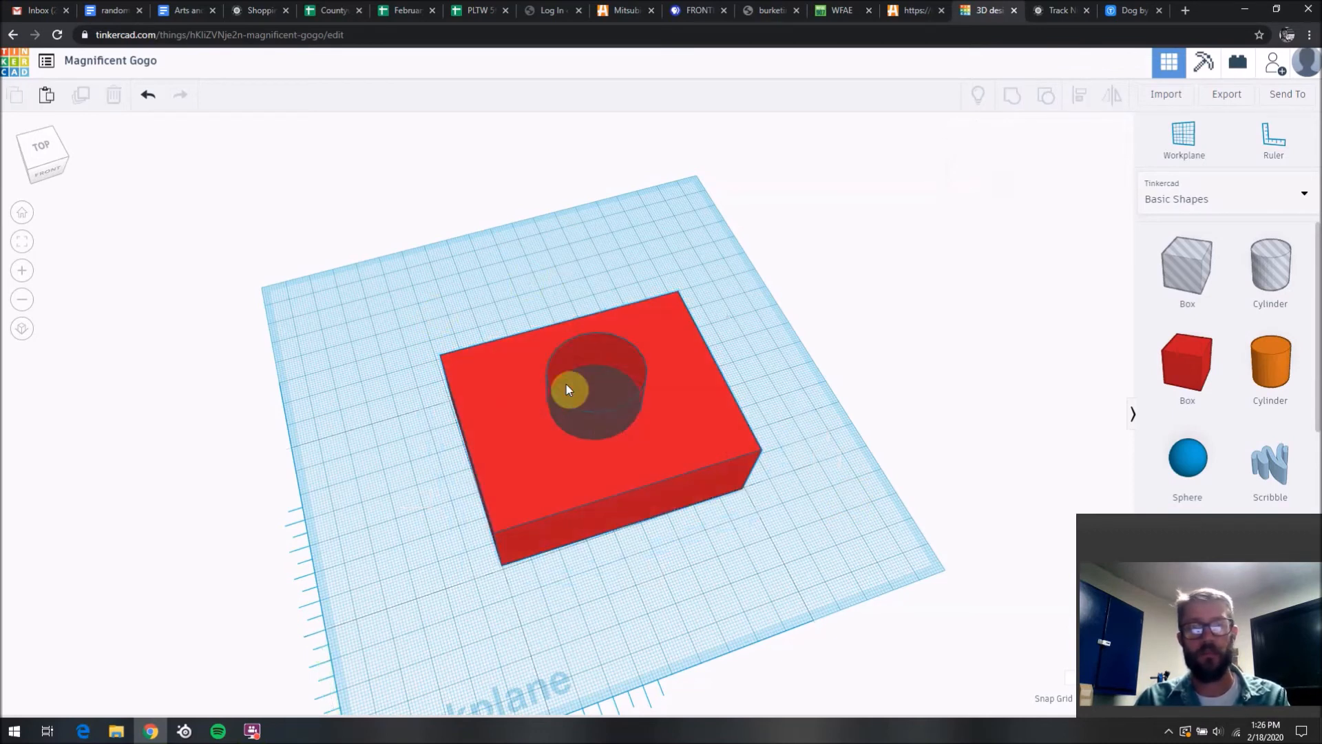
{"action": "left_click", "coordinate": [599, 445]}
{"action": "right_click_drag", "start_coordinate": [782, 563], "coordinate": [739, 459]}
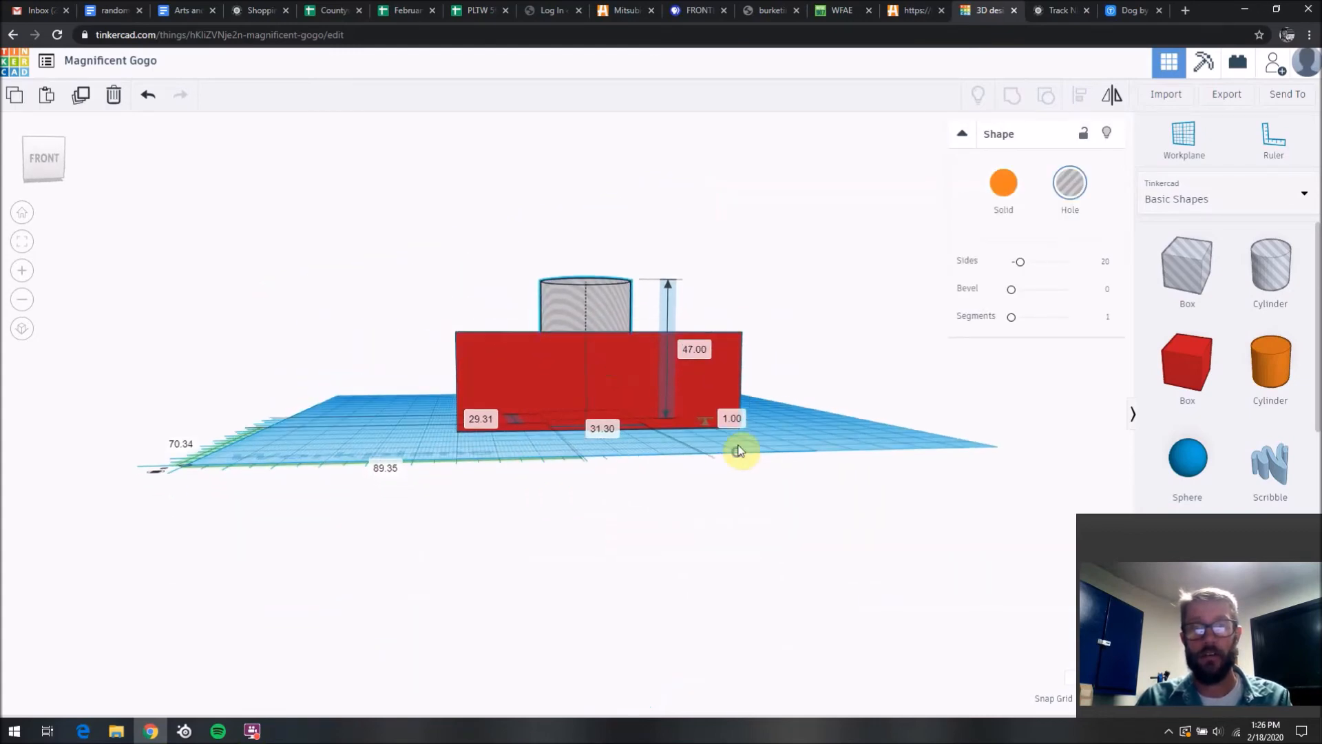
{"action": "left_click", "coordinate": [730, 420]}
{"action": "type", "text": "0"}
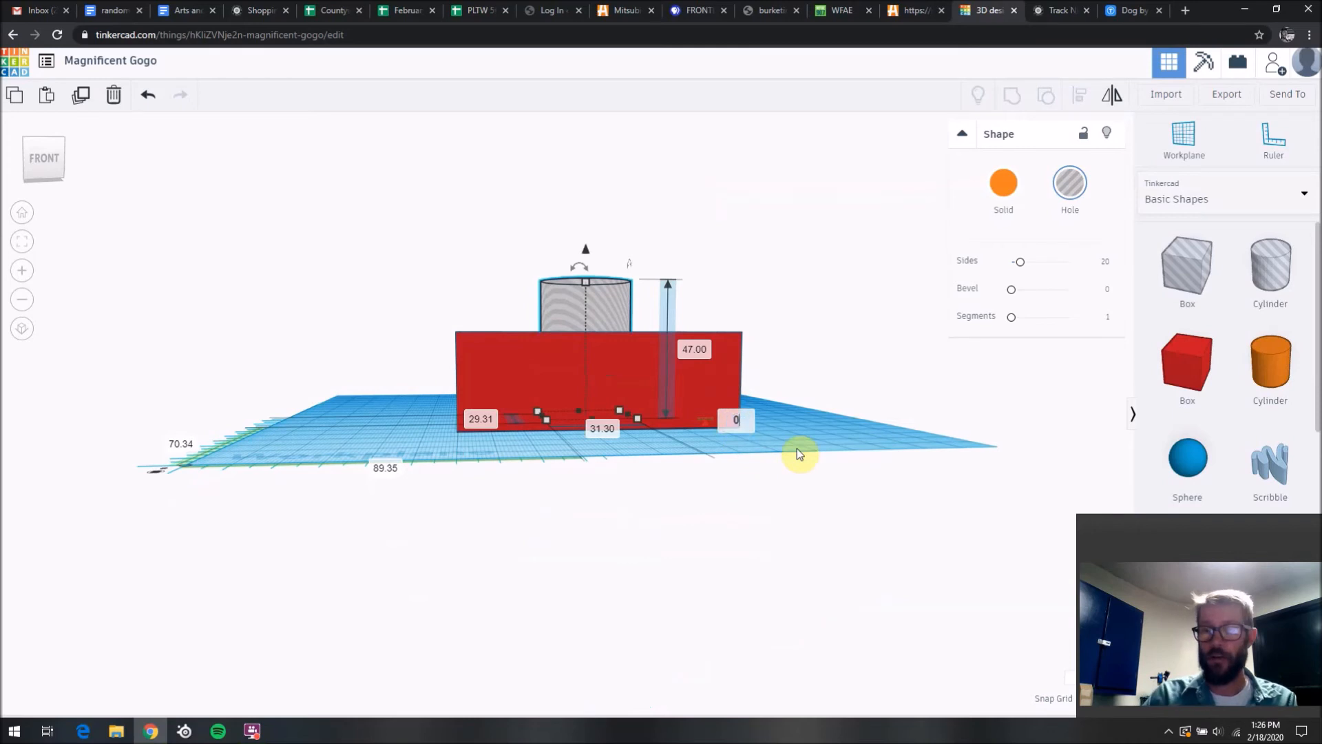
{"action": "key", "text": "Return"}
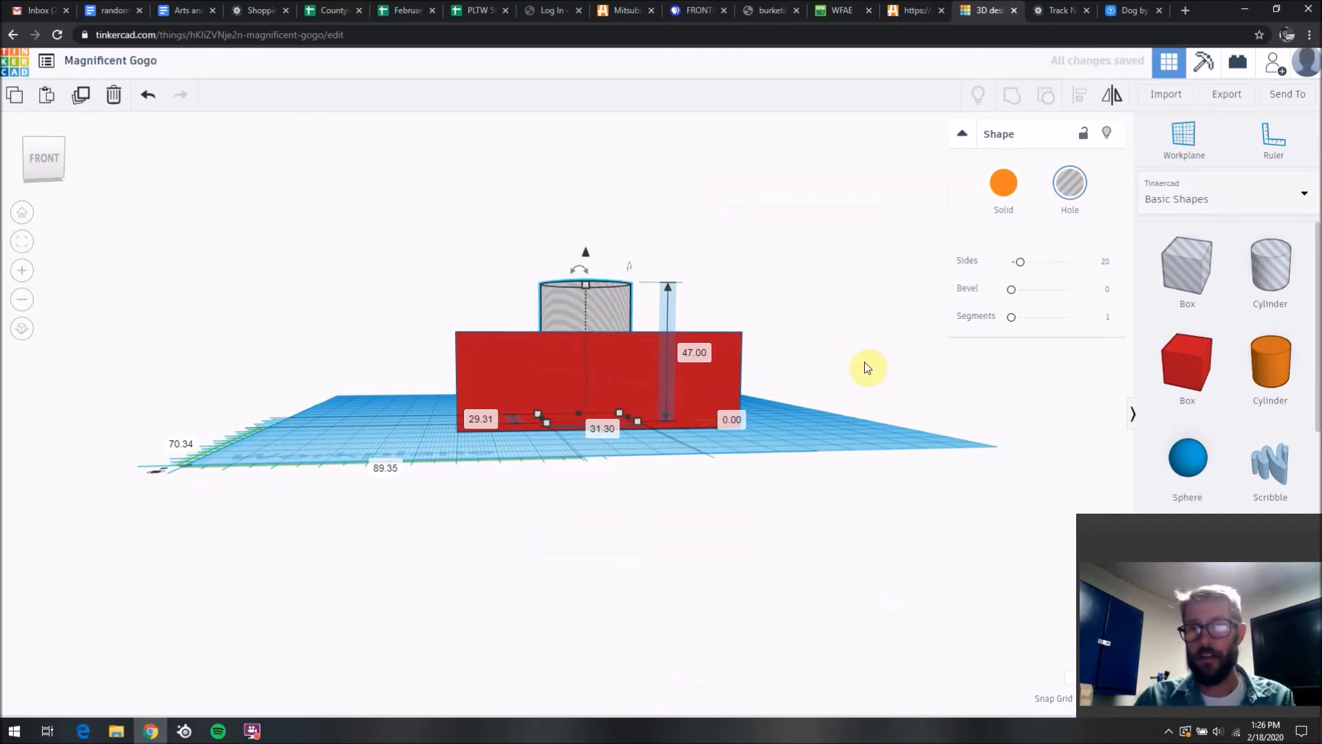
Step: Group the lowered cylinder hole with the red box again to cut the hole right through it
{"action": "right_click_drag", "start_coordinate": [830, 287], "coordinate": [833, 366]}
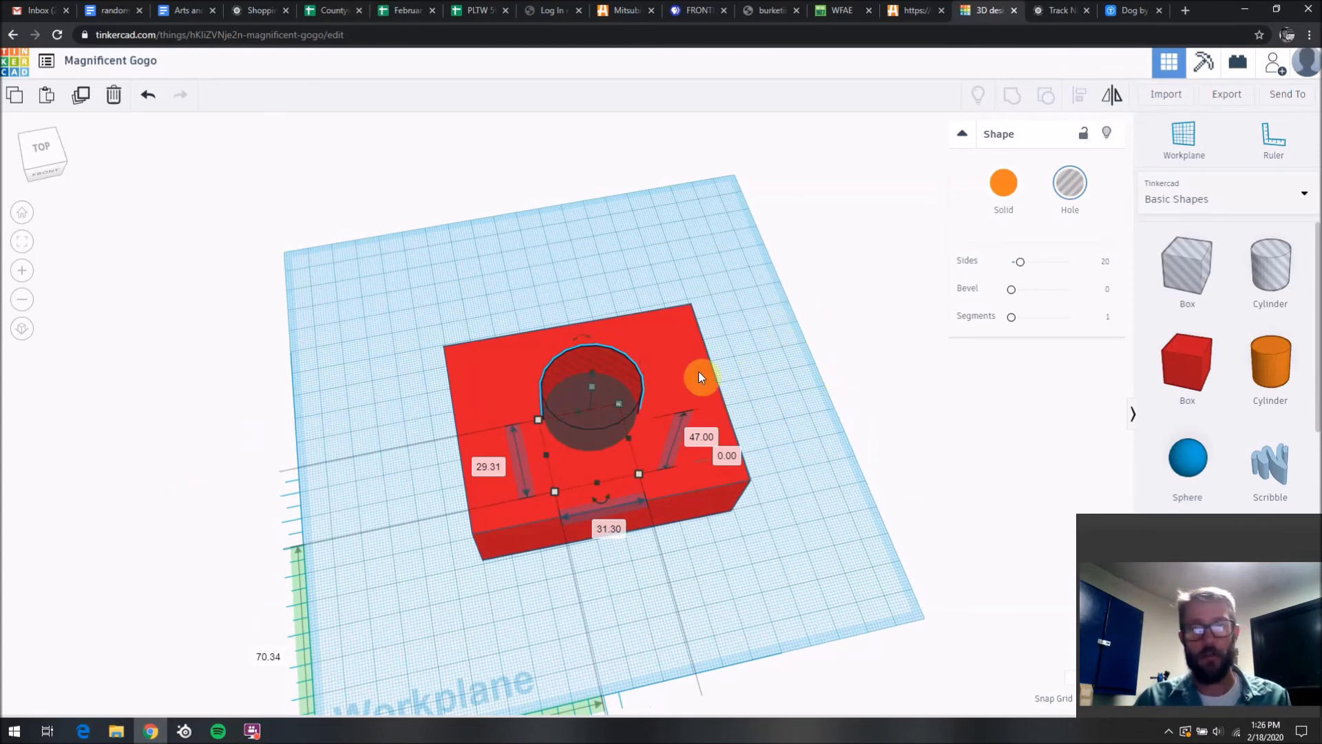
{"action": "left_click", "coordinate": [686, 358], "text": "shift"}
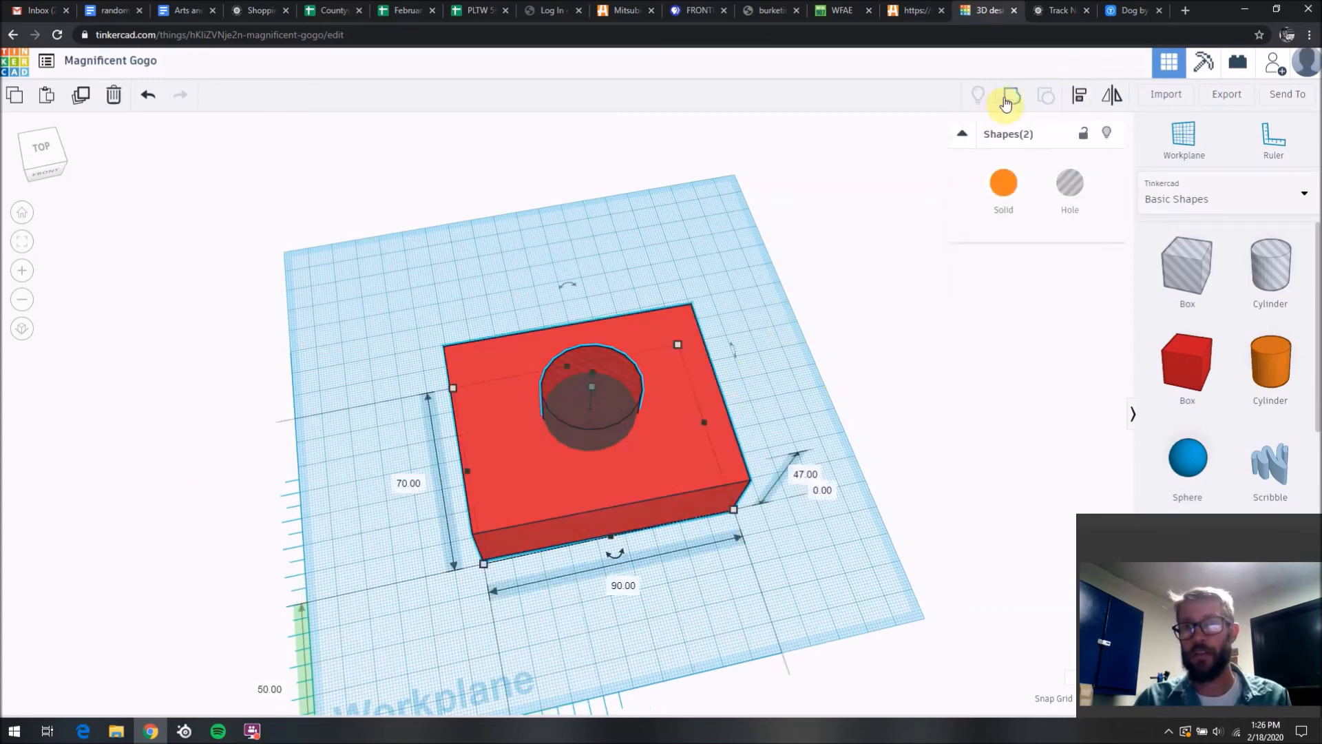
{"action": "left_click", "coordinate": [1011, 95]}
{"action": "left_click", "coordinate": [736, 266]}
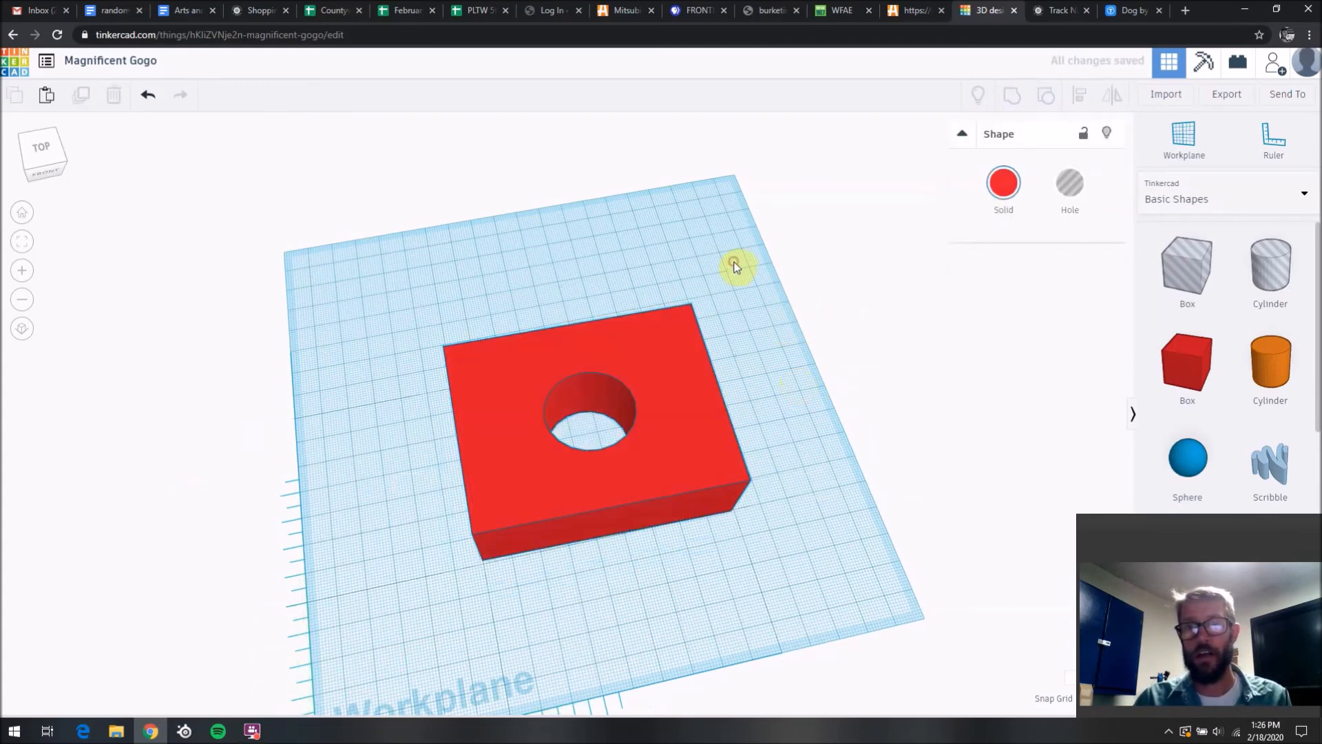
{"action": "mouse_move", "coordinate": [684, 248]}
{"action": "right_mouse_down"}
{"action": "mouse_move", "coordinate": [750, 346]}
{"action": "mouse_move", "coordinate": [723, 301]}
{"action": "mouse_move", "coordinate": [591, 245]}
{"action": "mouse_move", "coordinate": [365, 289]}
{"action": "mouse_move", "coordinate": [658, 213]}
{"action": "mouse_move", "coordinate": [773, 218]}
{"action": "mouse_move", "coordinate": [773, 239]}
{"action": "mouse_move", "coordinate": [687, 283]}
{"action": "mouse_move", "coordinate": [537, 295]}
{"action": "mouse_move", "coordinate": [605, 337]}
{"action": "right_mouse_up"}
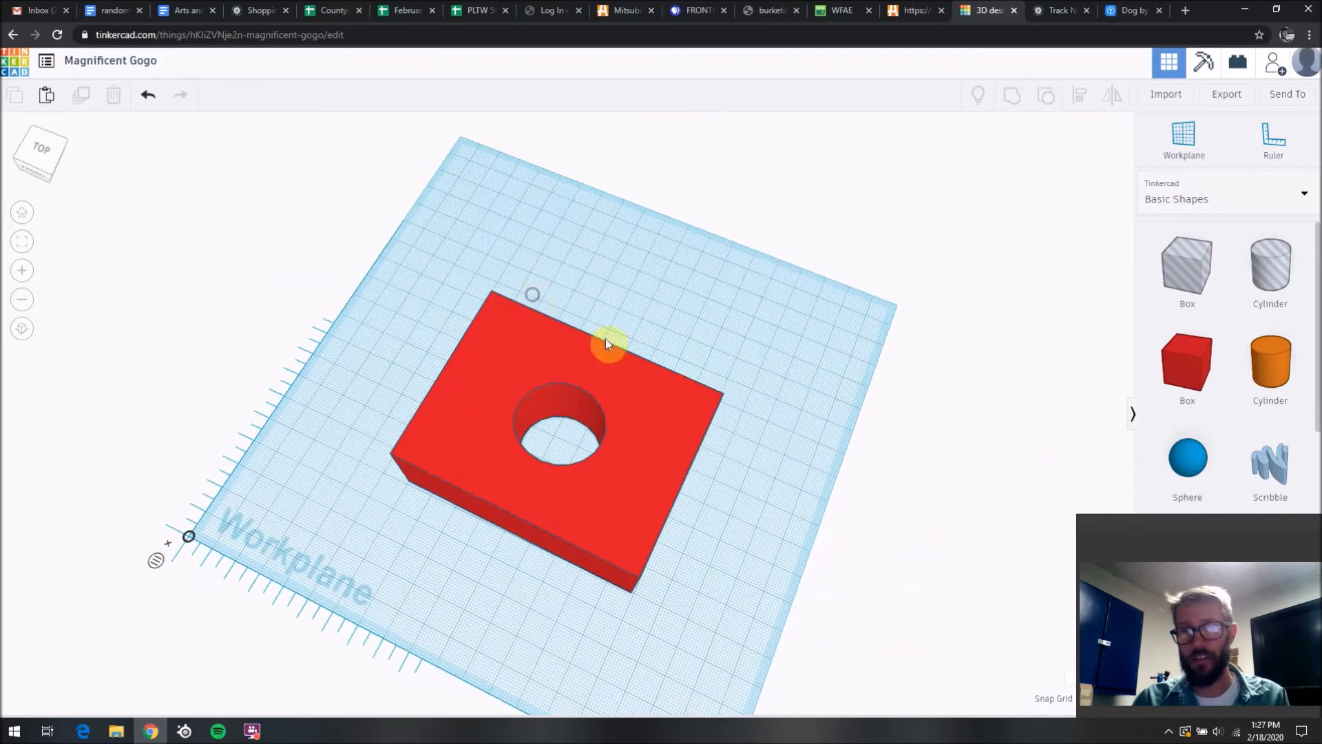
Step: Place a Scribble shape behind the red box, try a looping freehand line in it, and undo the stroke
{"action": "left_click_drag", "start_coordinate": [1278, 484], "coordinate": [656, 261]}
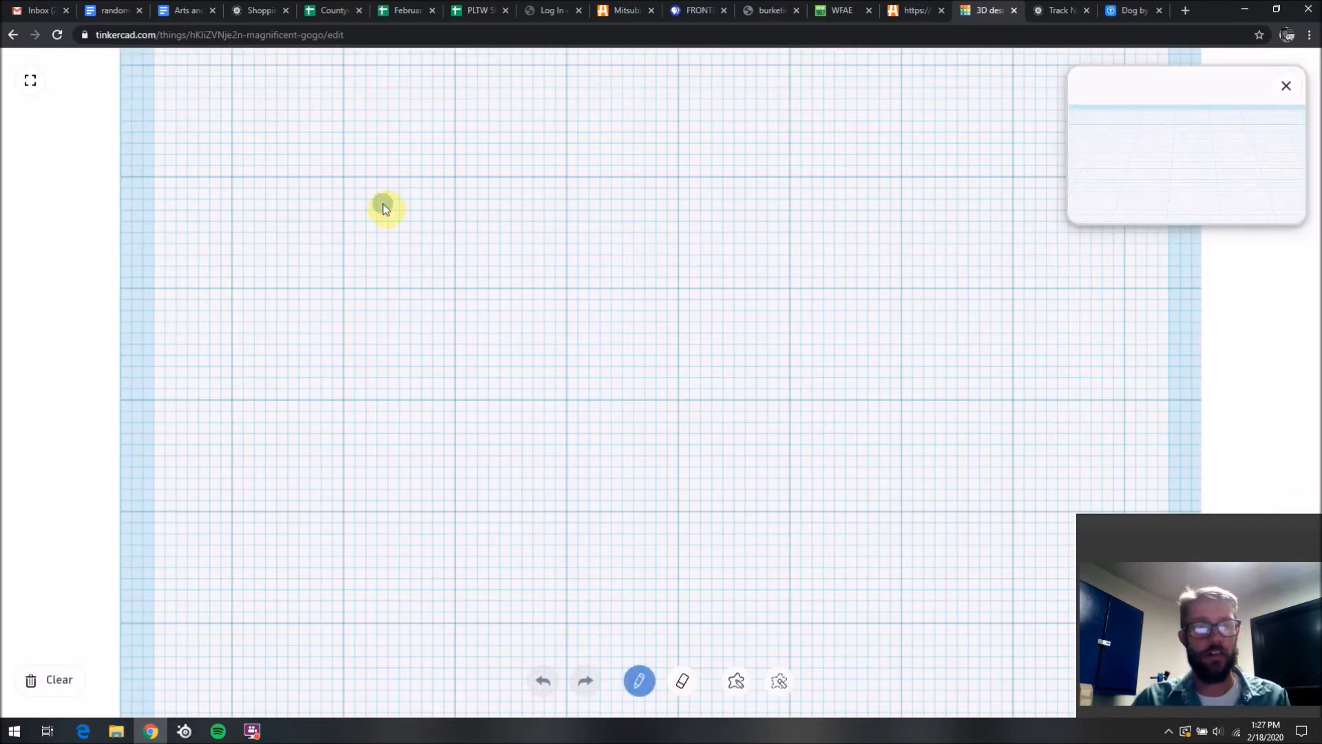
{"action": "mouse_move", "coordinate": [315, 205]}
{"action": "left_mouse_down"}
{"action": "mouse_move", "coordinate": [374, 295]}
{"action": "mouse_move", "coordinate": [416, 236]}
{"action": "mouse_move", "coordinate": [399, 383]}
{"action": "mouse_move", "coordinate": [525, 331]}
{"action": "mouse_move", "coordinate": [472, 488]}
{"action": "mouse_move", "coordinate": [953, 385]}
{"action": "mouse_move", "coordinate": [702, 354]}
{"action": "mouse_move", "coordinate": [687, 153]}
{"action": "mouse_move", "coordinate": [502, 183]}
{"action": "mouse_move", "coordinate": [391, 94]}
{"action": "mouse_move", "coordinate": [354, 181]}
{"action": "left_mouse_up"}
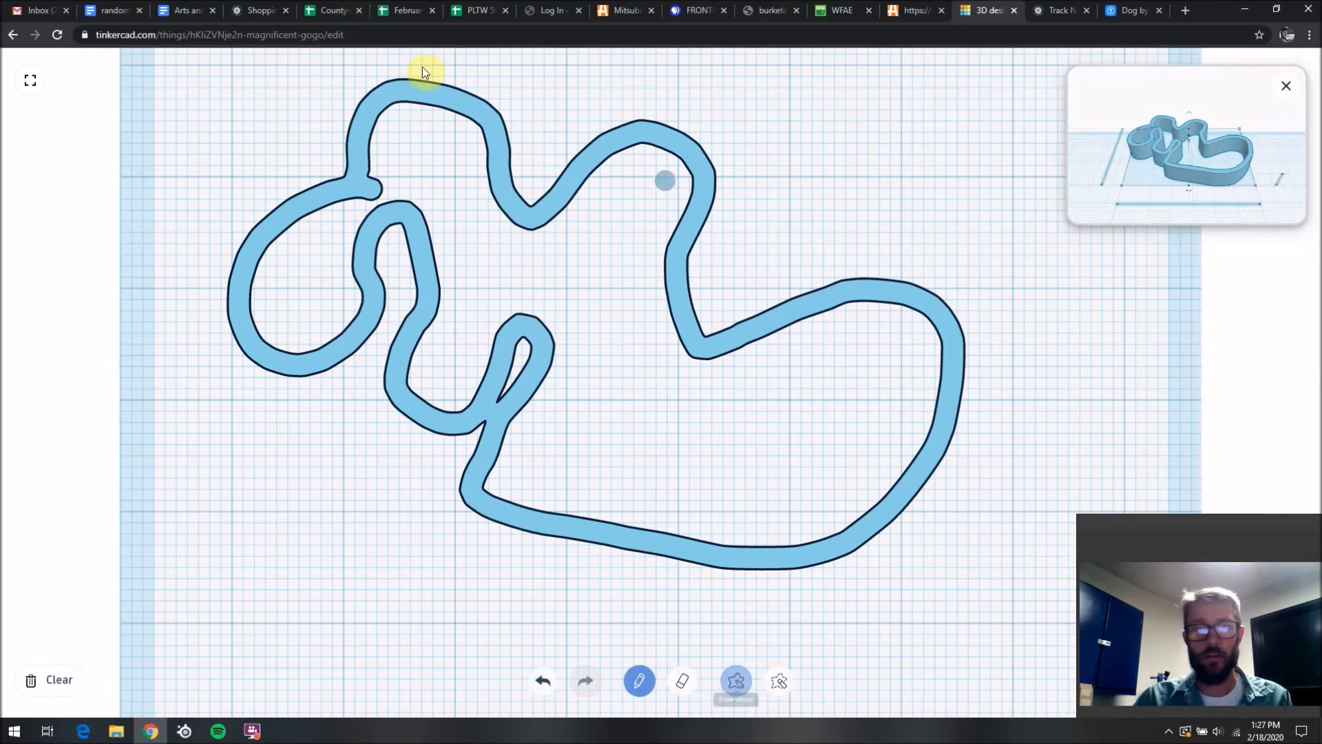
{"action": "left_click", "coordinate": [544, 680]}
Step: Draw a solid, five-lobed freehand outline about 55 by 41 with the Draw Shape tool and finish the scribble
{"action": "left_click", "coordinate": [735, 680]}
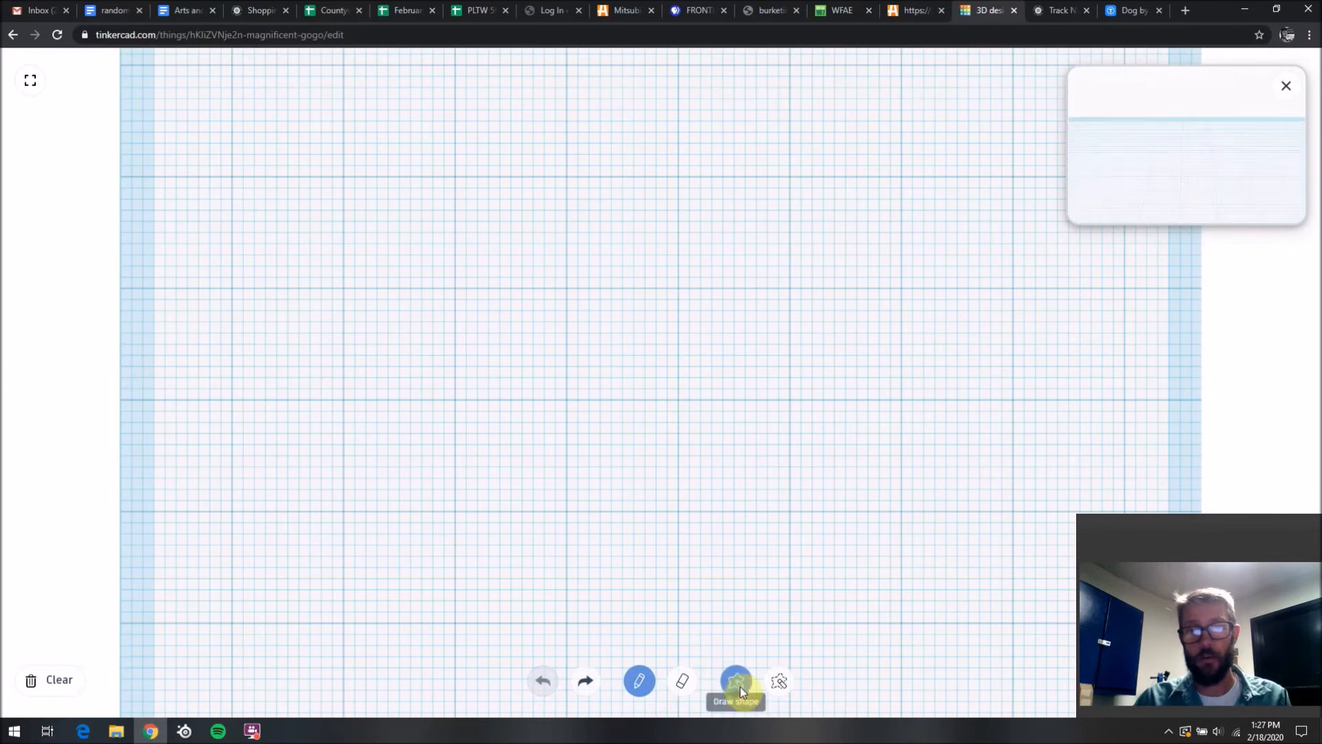
{"action": "mouse_move", "coordinate": [580, 169]}
{"action": "left_mouse_down"}
{"action": "mouse_move", "coordinate": [357, 183]}
{"action": "mouse_move", "coordinate": [383, 248]}
{"action": "mouse_move", "coordinate": [365, 311]}
{"action": "mouse_move", "coordinate": [299, 399]}
{"action": "mouse_move", "coordinate": [493, 440]}
{"action": "mouse_move", "coordinate": [709, 565]}
{"action": "mouse_move", "coordinate": [703, 428]}
{"action": "mouse_move", "coordinate": [853, 390]}
{"action": "mouse_move", "coordinate": [862, 225]}
{"action": "mouse_move", "coordinate": [696, 245]}
{"action": "mouse_move", "coordinate": [626, 114]}
{"action": "mouse_move", "coordinate": [572, 123]}
{"action": "mouse_move", "coordinate": [523, 182]}
{"action": "left_mouse_up"}
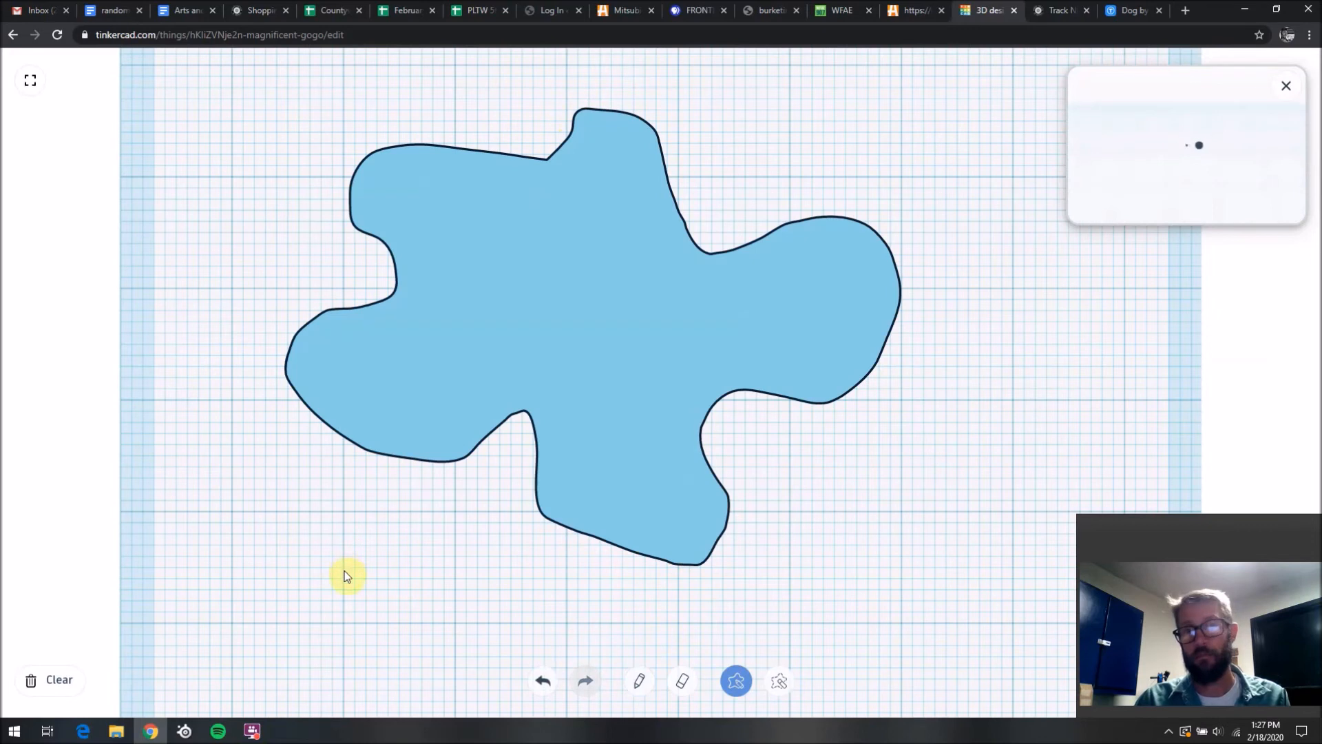
{"action": "left_click_drag", "start_coordinate": [1234, 530], "coordinate": [1165, 334]}
{"action": "left_click_drag", "start_coordinate": [1206, 518], "coordinate": [1127, 360]}
{"action": "left_click", "coordinate": [1282, 695]}
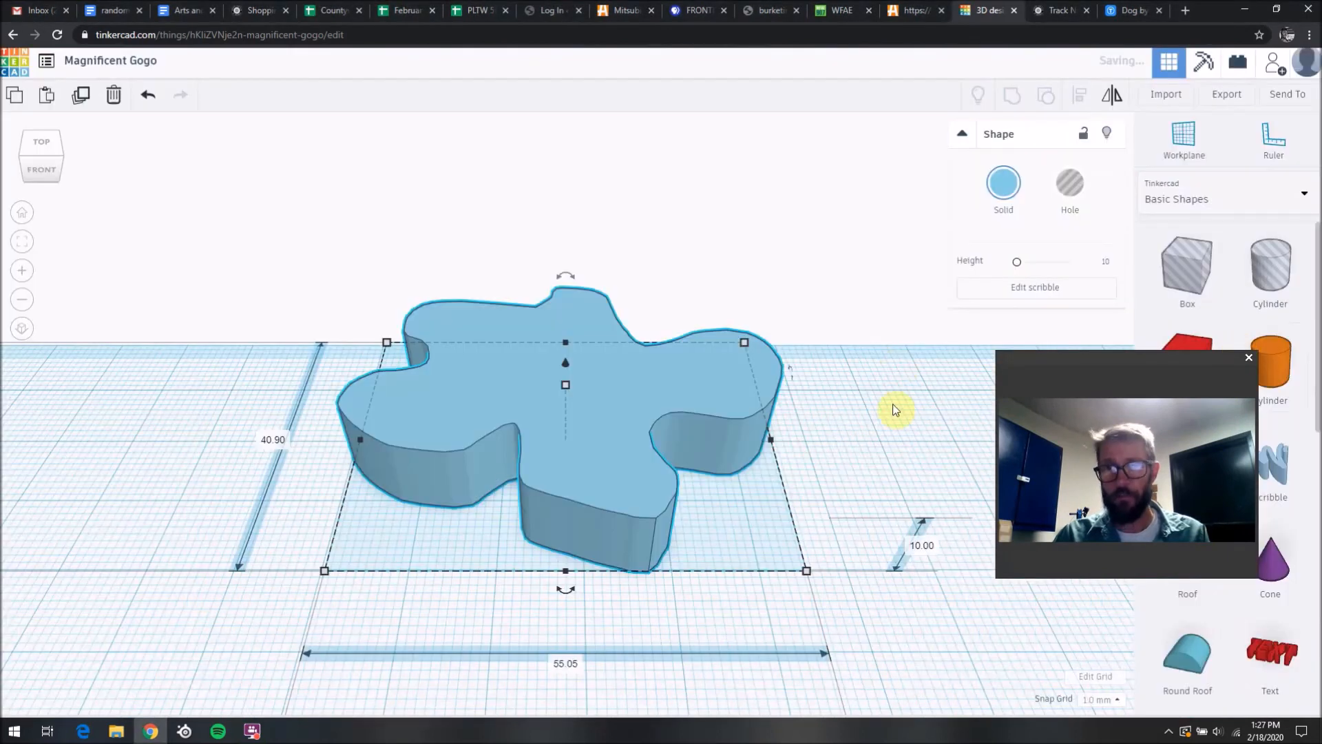
{"action": "left_click_drag", "start_coordinate": [1067, 353], "coordinate": [1108, 490]}
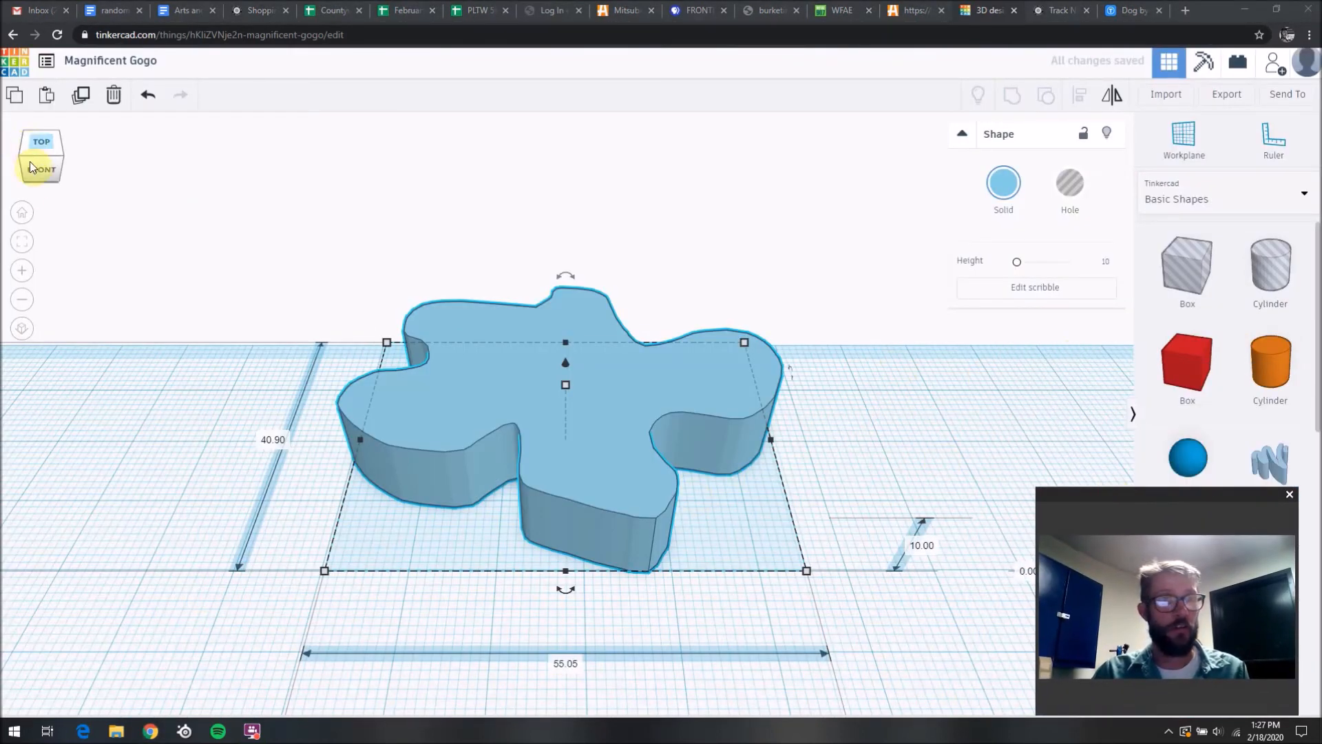
Step: Move the scribble shape to the workplane's front-left corner, turning it about 63° horizontally and tipping it up onto its edge
{"action": "left_click", "coordinate": [20, 213]}
{"action": "left_click_drag", "start_coordinate": [541, 266], "coordinate": [356, 567]}
{"action": "left_click_drag", "start_coordinate": [381, 660], "coordinate": [503, 625]}
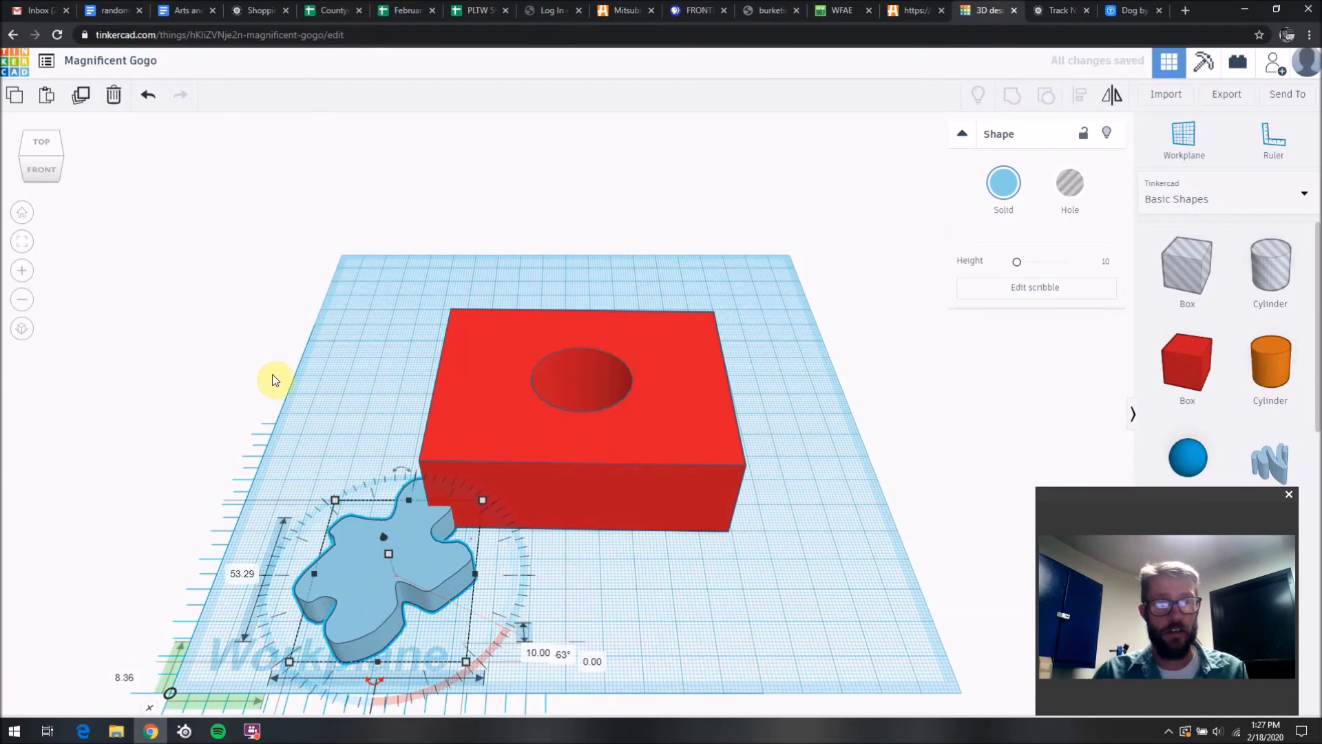
{"action": "mouse_move", "coordinate": [404, 476]}
{"action": "left_click_drag", "start_coordinate": [395, 465], "coordinate": [429, 499]}
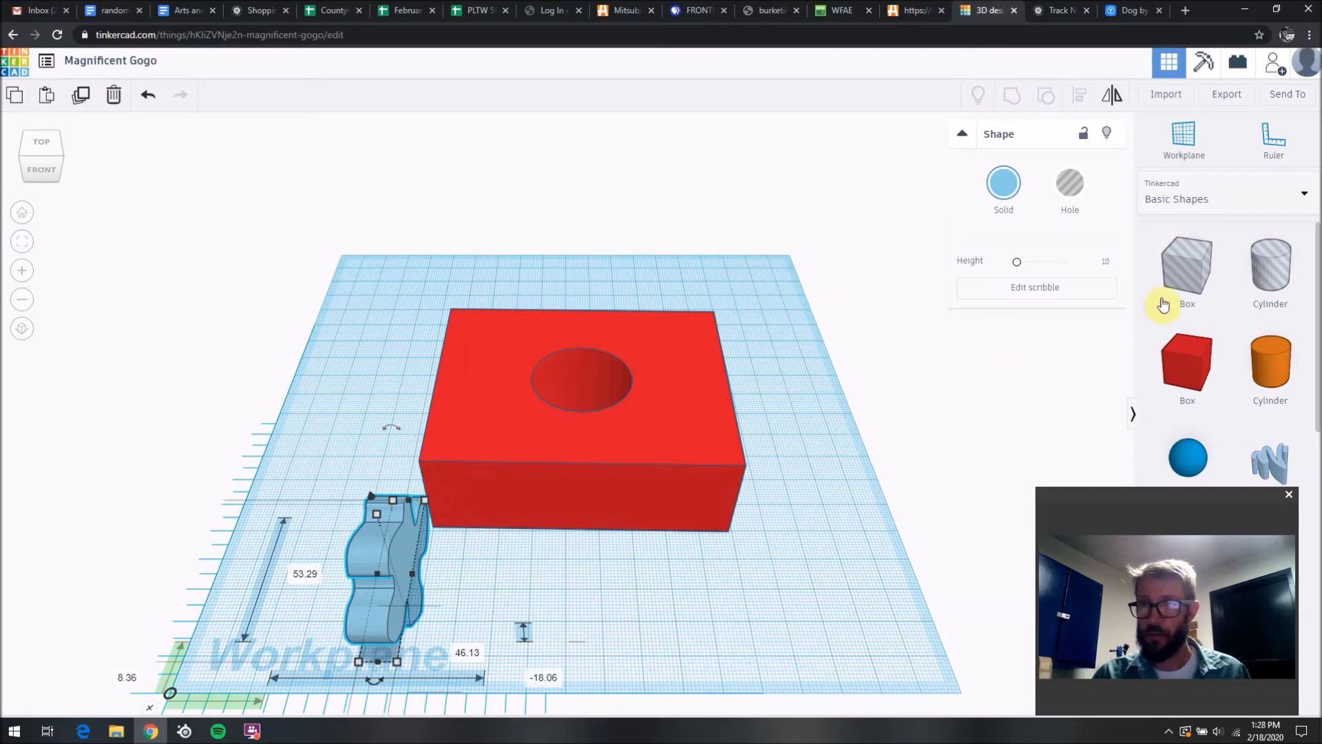
Step: Add a solid Paraboloid near the workplane's back-right corner, about 173 back from the ruler's origin
{"action": "scroll", "coordinate": [1251, 349], "scroll_direction": "down", "scroll_amount": 5}
{"action": "scroll", "coordinate": [1251, 349], "scroll_direction": "down", "scroll_amount": 5}
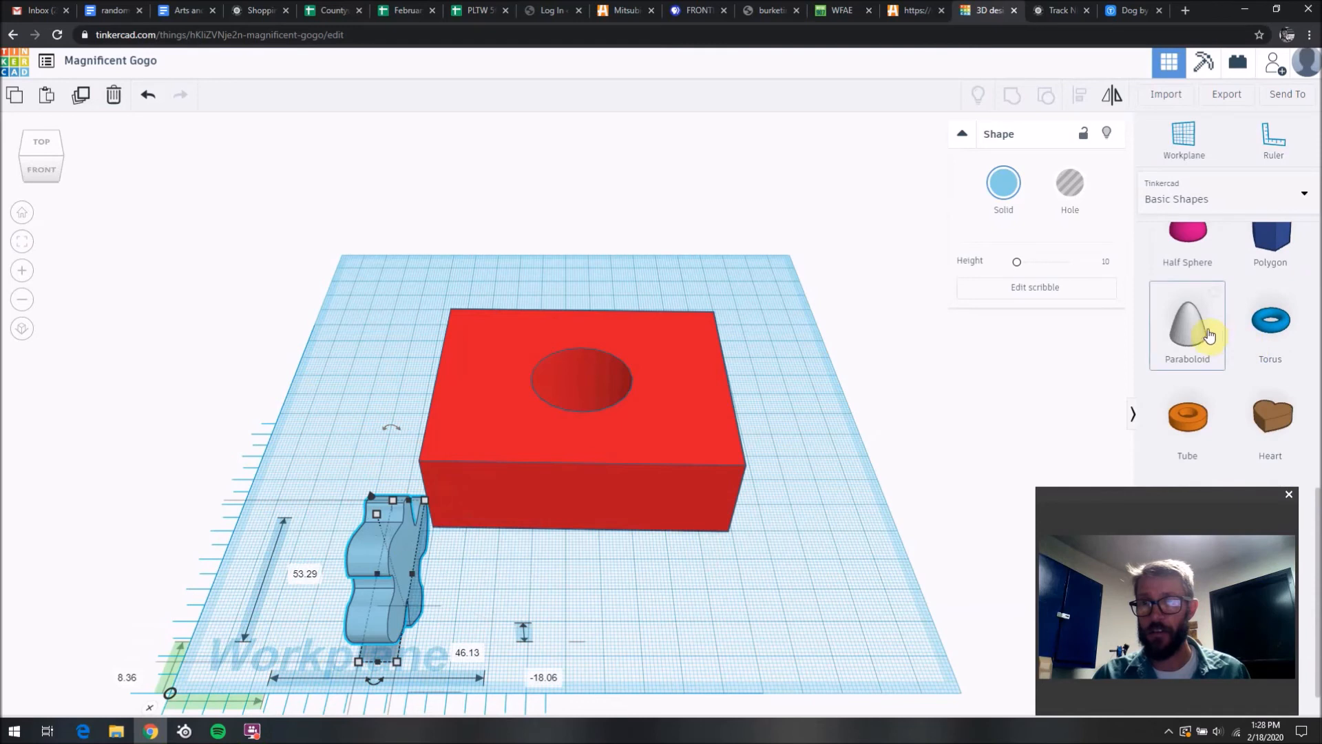
{"action": "left_click_drag", "start_coordinate": [1191, 329], "coordinate": [746, 281]}
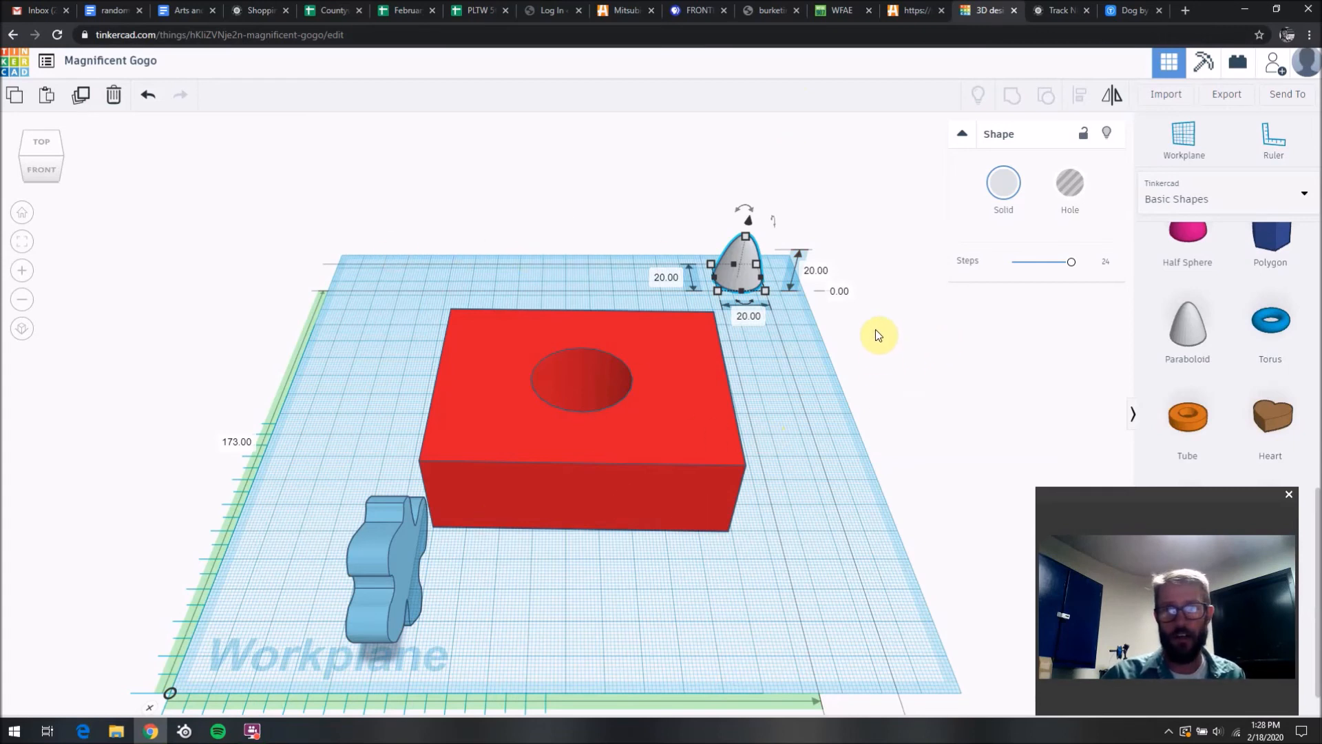
{"action": "right_click_drag", "start_coordinate": [883, 376], "coordinate": [799, 396]}
{"action": "left_click", "coordinate": [921, 438]}
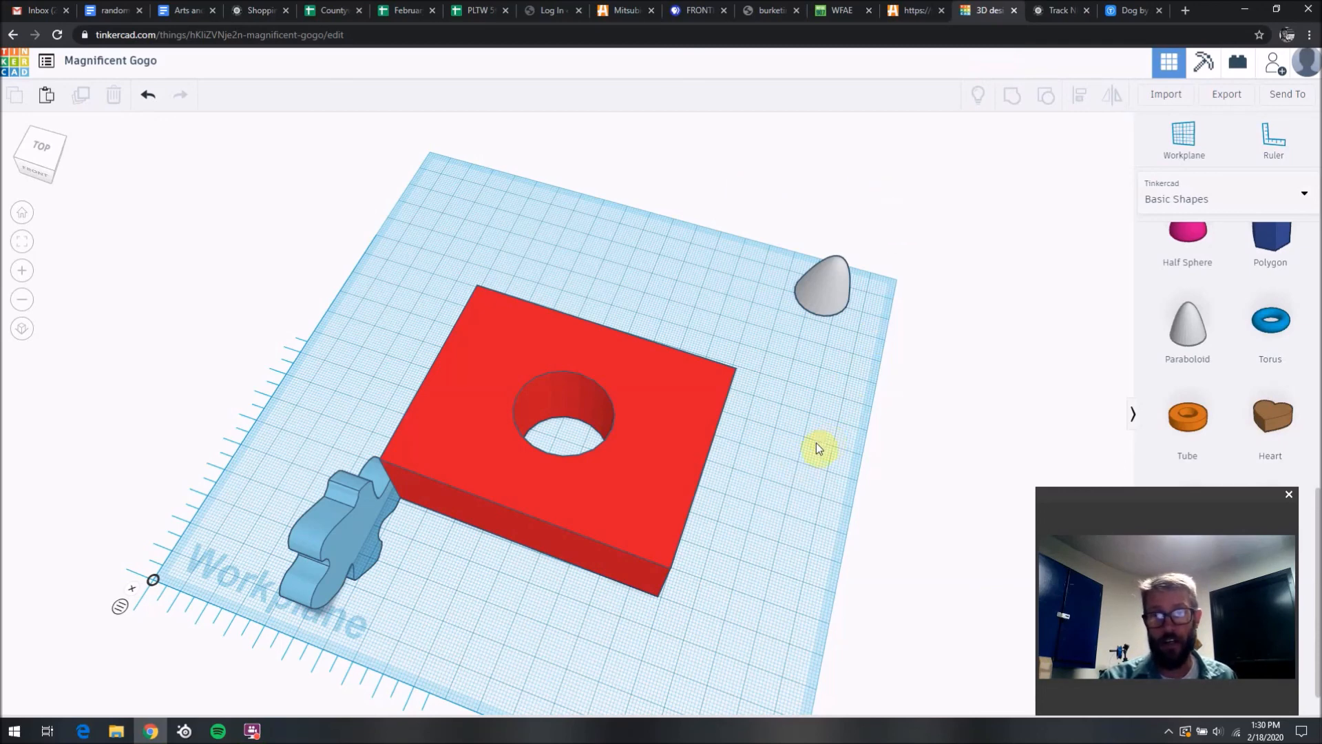
{"action": "right_click_drag", "start_coordinate": [874, 550], "coordinate": [655, 583]}
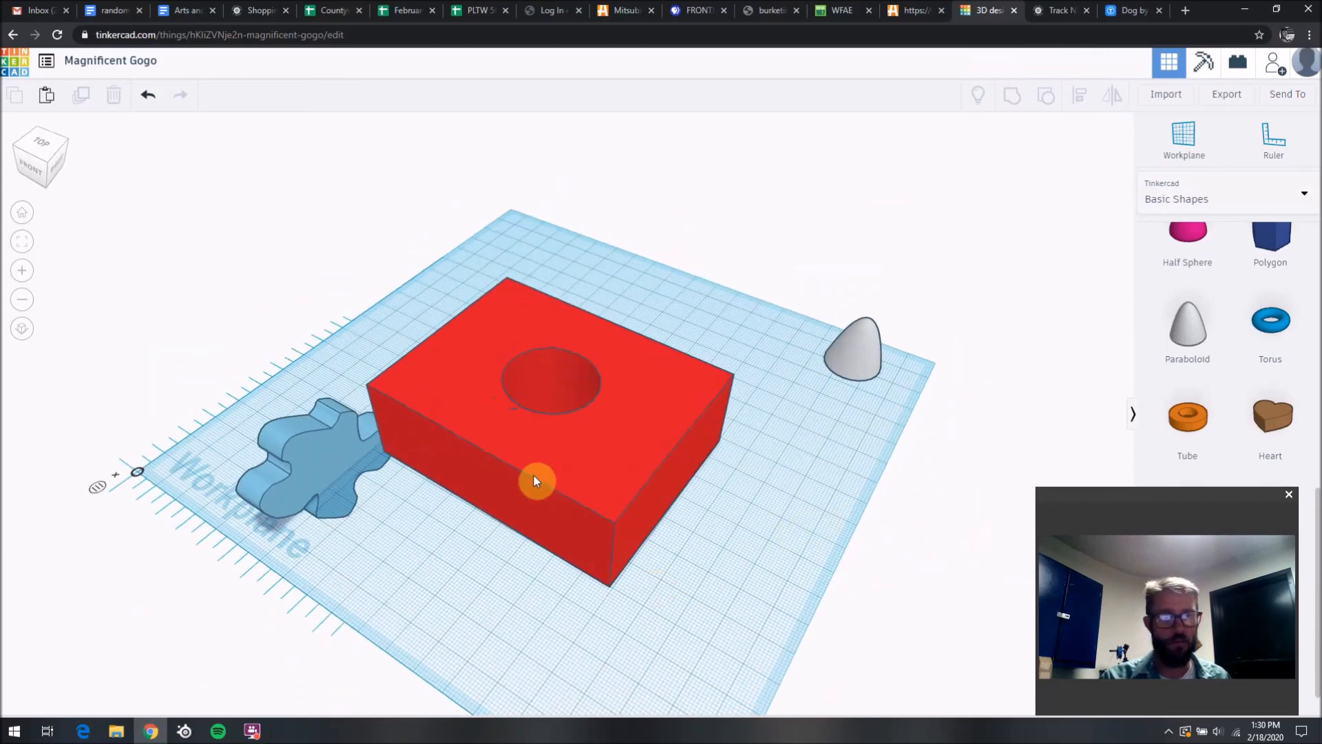